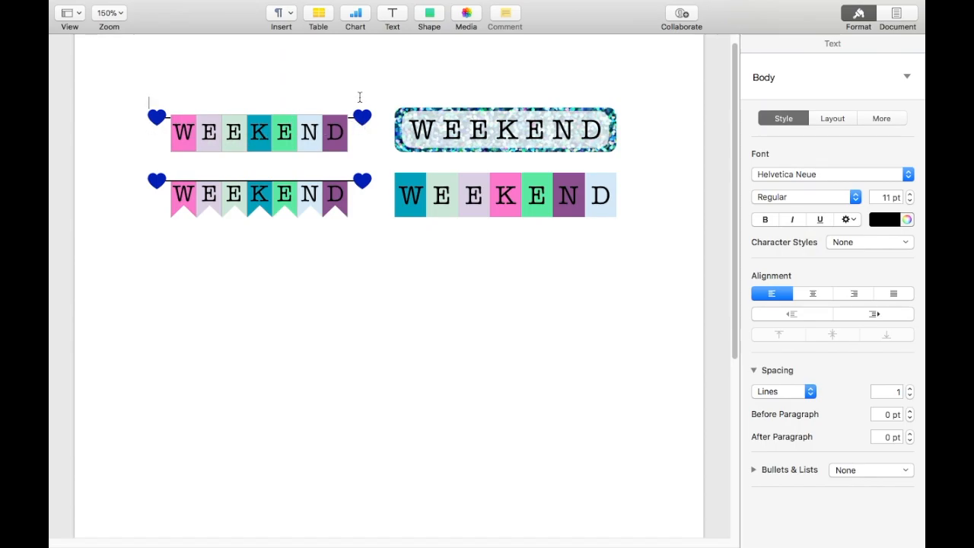
- Insert a straight line from the basic shapes and place it in the blank area below the pennant WEEKEND banner
{"action": "left_click", "coordinate": [429, 14]}
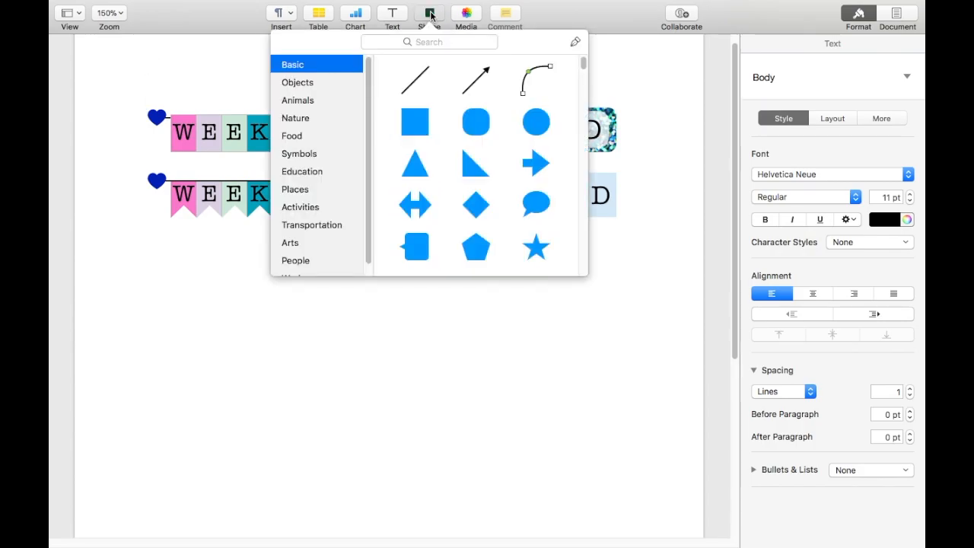
{"action": "left_click", "coordinate": [416, 82]}
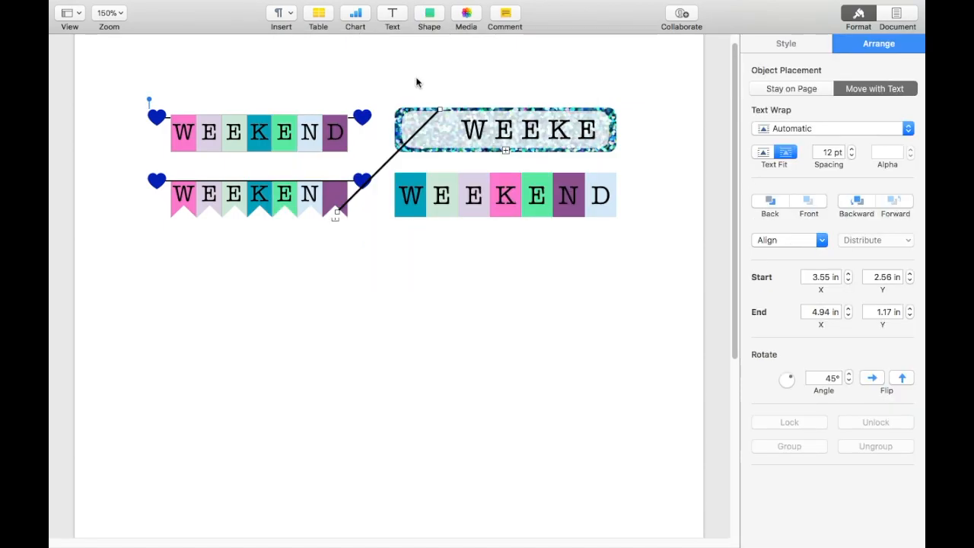
{"action": "left_click_drag", "start_coordinate": [392, 161], "coordinate": [226, 294]}
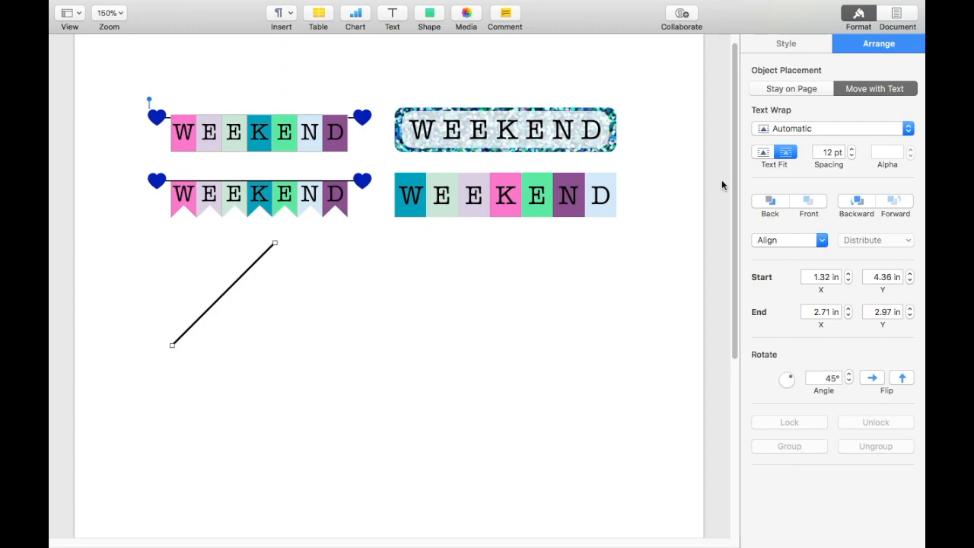
{"action": "mouse_move", "coordinate": [215, 303]}
{"action": "left_mouse_down"}
{"action": "mouse_move", "coordinate": [311, 215]}
{"action": "mouse_move", "coordinate": [267, 205]}
{"action": "mouse_move", "coordinate": [235, 213]}
{"action": "mouse_move", "coordinate": [224, 174]}
{"action": "mouse_move", "coordinate": [390, 211]}
{"action": "mouse_move", "coordinate": [408, 211]}
{"action": "mouse_move", "coordinate": [437, 174]}
{"action": "mouse_move", "coordinate": [264, 289]}
{"action": "mouse_move", "coordinate": [216, 289]}
{"action": "left_mouse_up"}
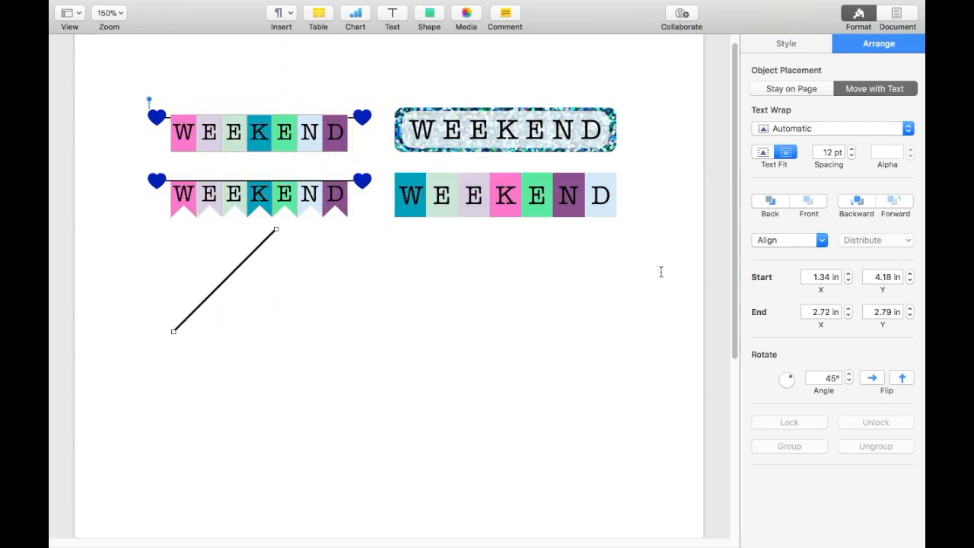
- Set the diagonal line's text wrap to None and reduce its stroke width to 1 pt
{"action": "left_click", "coordinate": [908, 128]}
{"action": "left_click", "coordinate": [860, 196]}
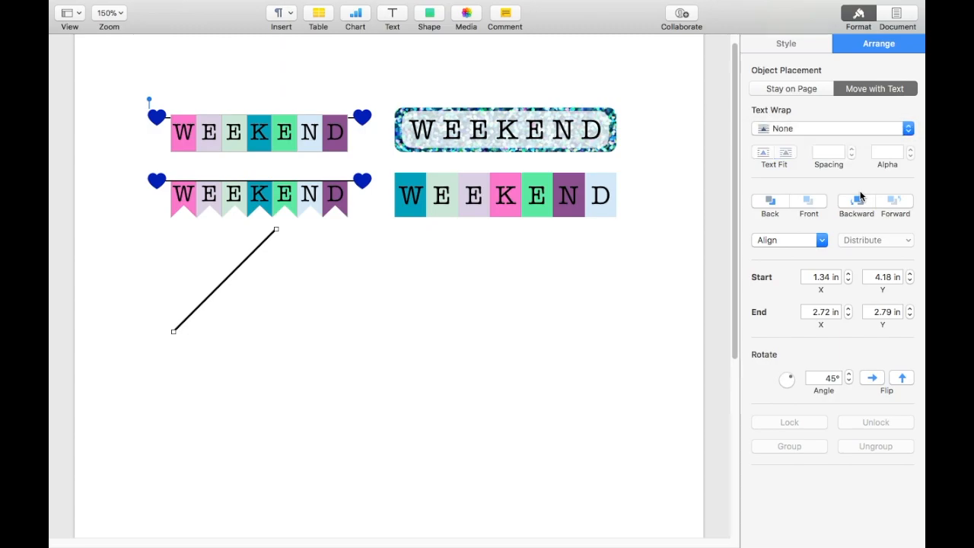
{"action": "left_click", "coordinate": [789, 44]}
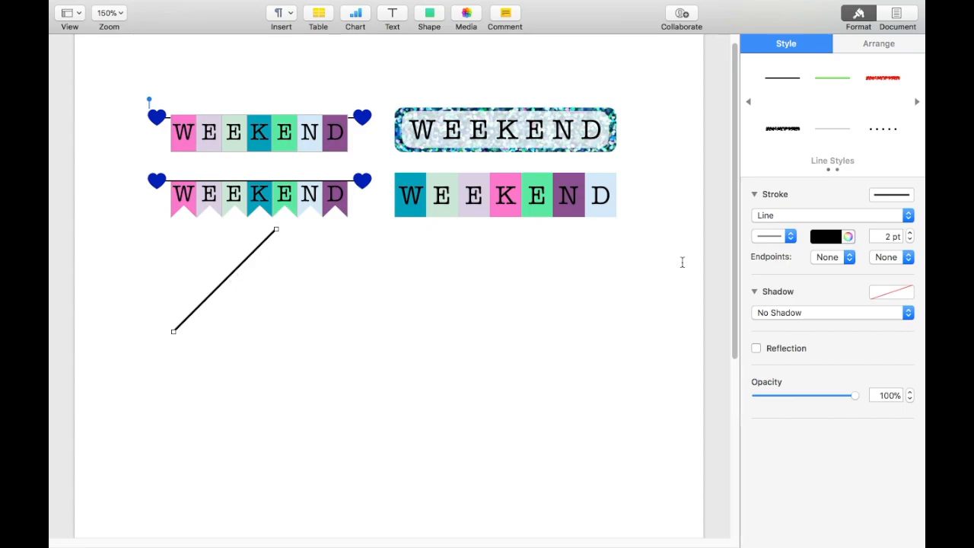
{"action": "left_click", "coordinate": [910, 240]}
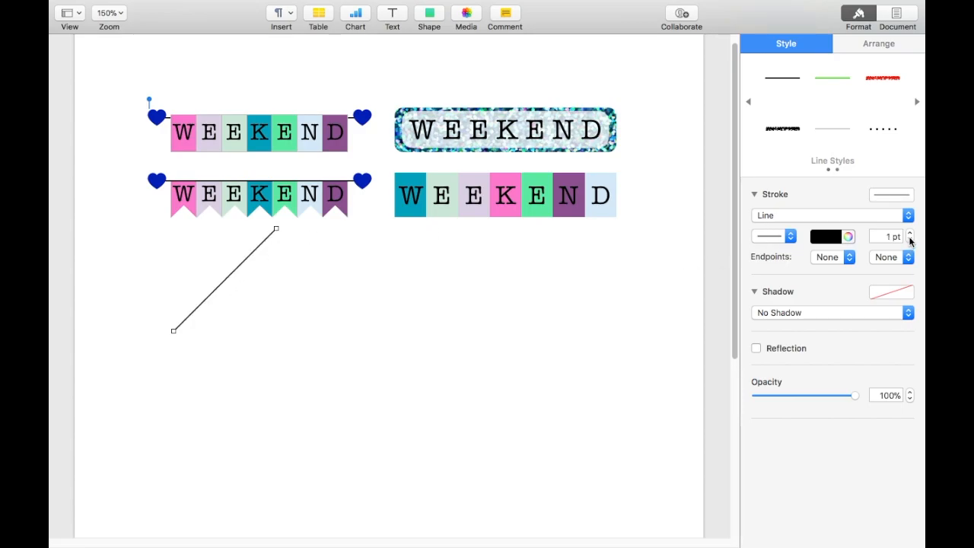
- Make the line horizontal by setting its rotation angle to 0°
{"action": "left_click", "coordinate": [892, 45]}
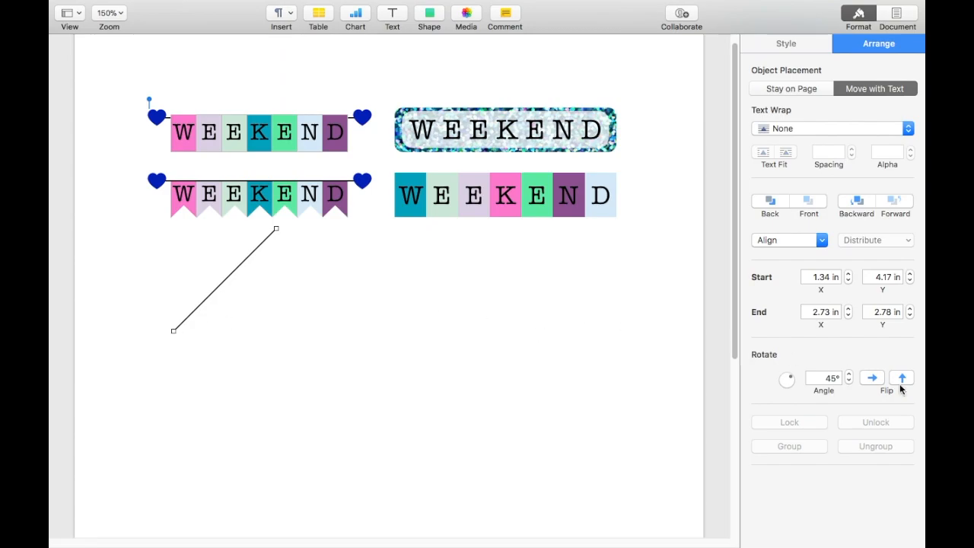
{"action": "left_click", "coordinate": [832, 378]}
{"action": "type", "text": "0"}
{"action": "key", "text": "Return"}
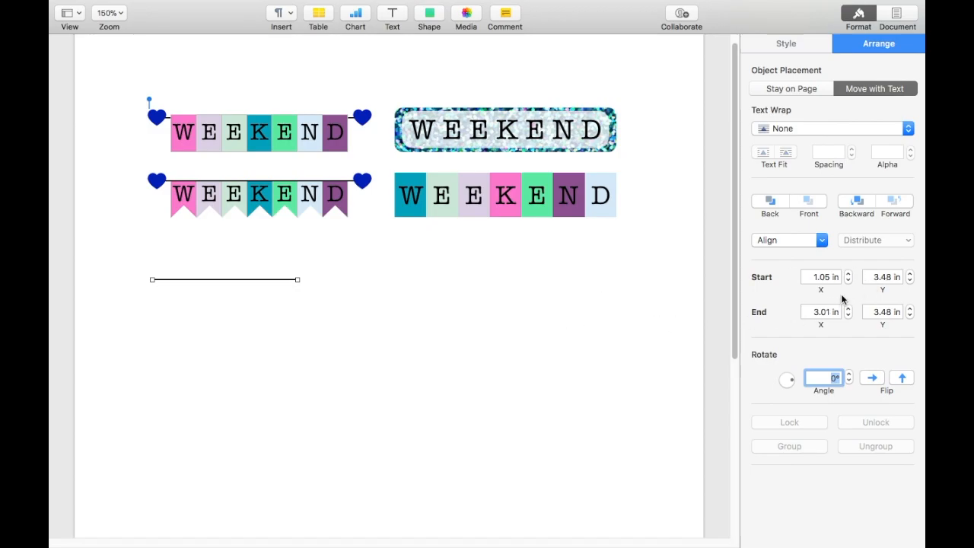
- Set the horizontal line's start X to 1 in and its end X to 4 in, and deselect it
{"action": "double_click", "coordinate": [823, 277]}
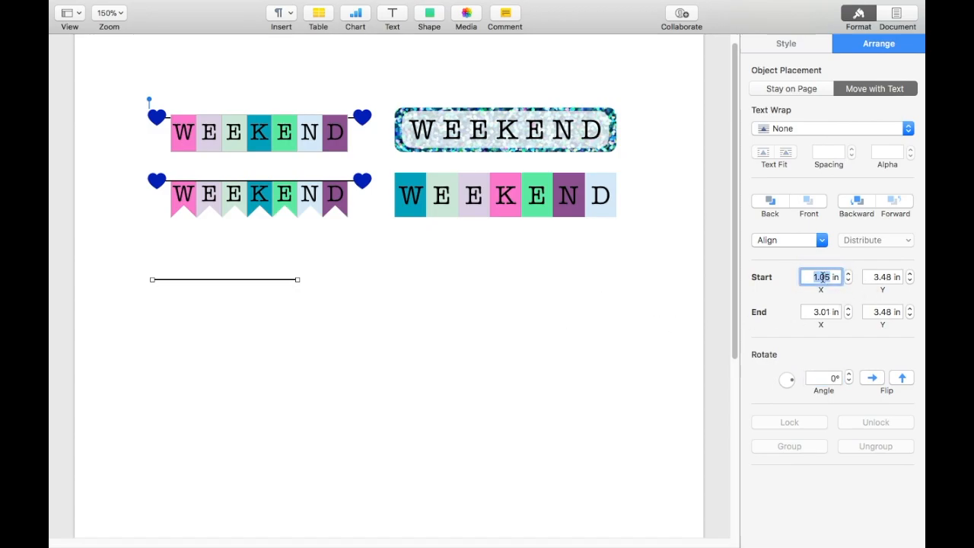
{"action": "type", "text": "1"}
{"action": "key", "text": "Return"}
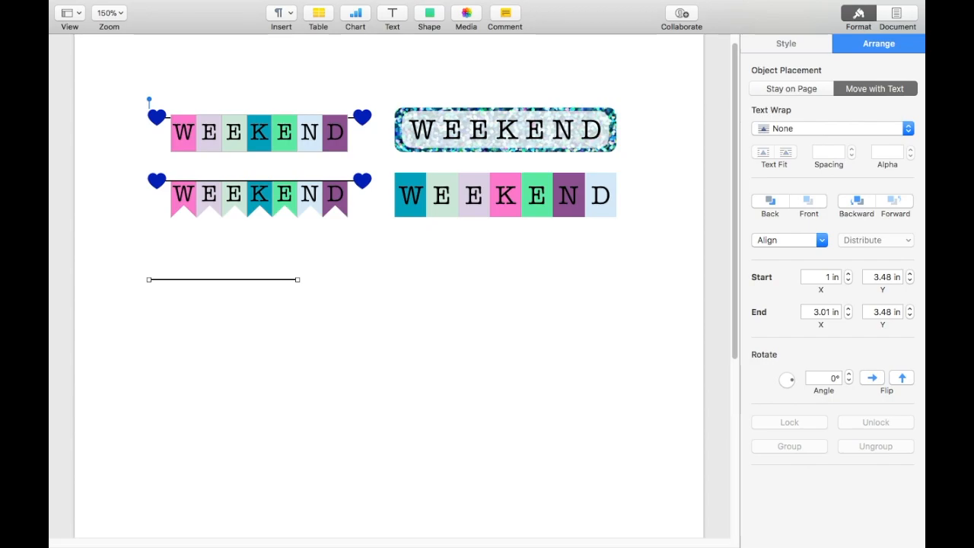
{"action": "double_click", "coordinate": [821, 311]}
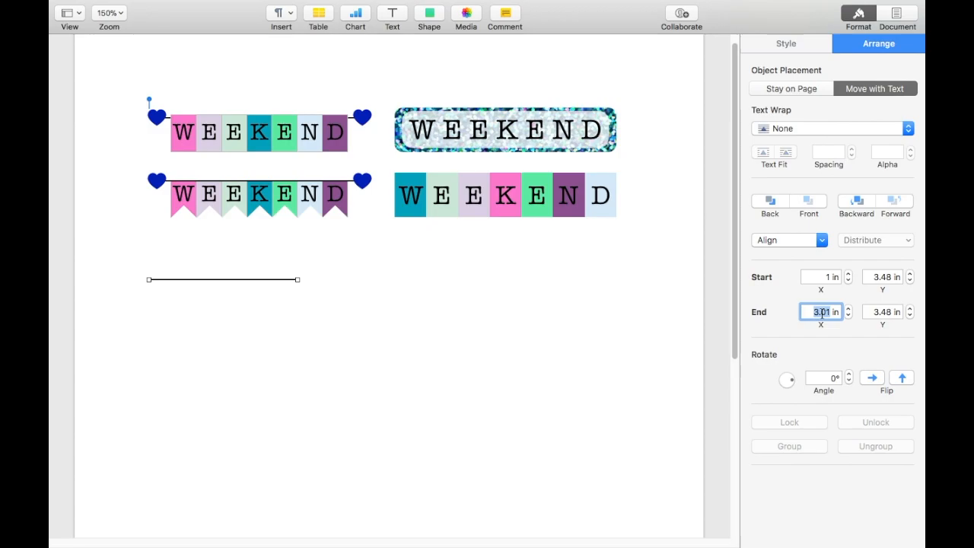
{"action": "type", "text": "4"}
{"action": "key", "text": "Return"}
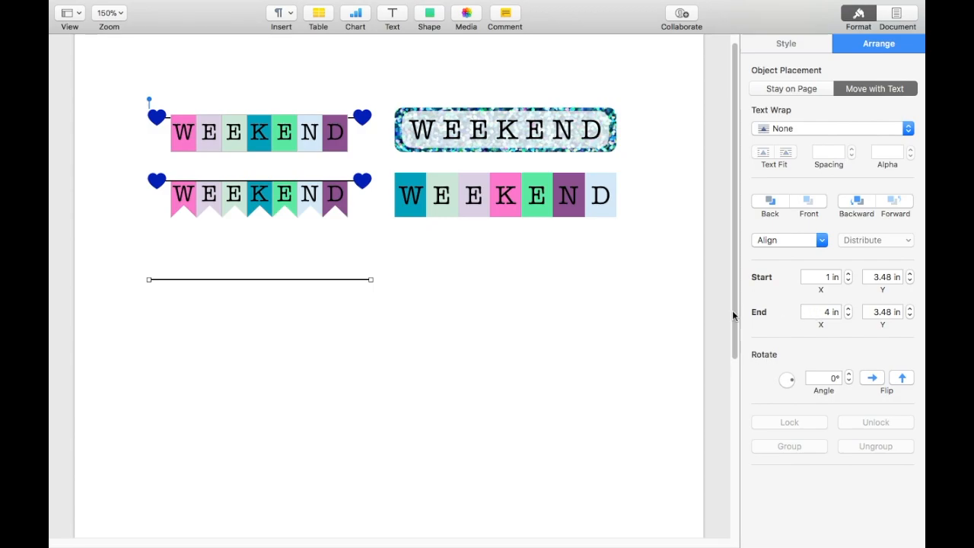
{"action": "left_click", "coordinate": [371, 347]}
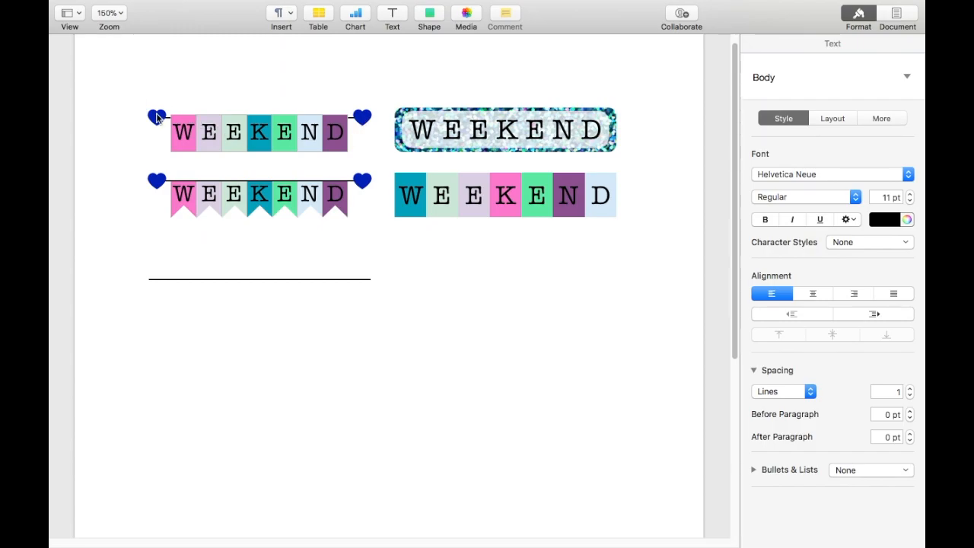
- Insert a heart from the Symbols shapes and place it beneath the horizontal line
{"action": "left_click", "coordinate": [430, 13]}
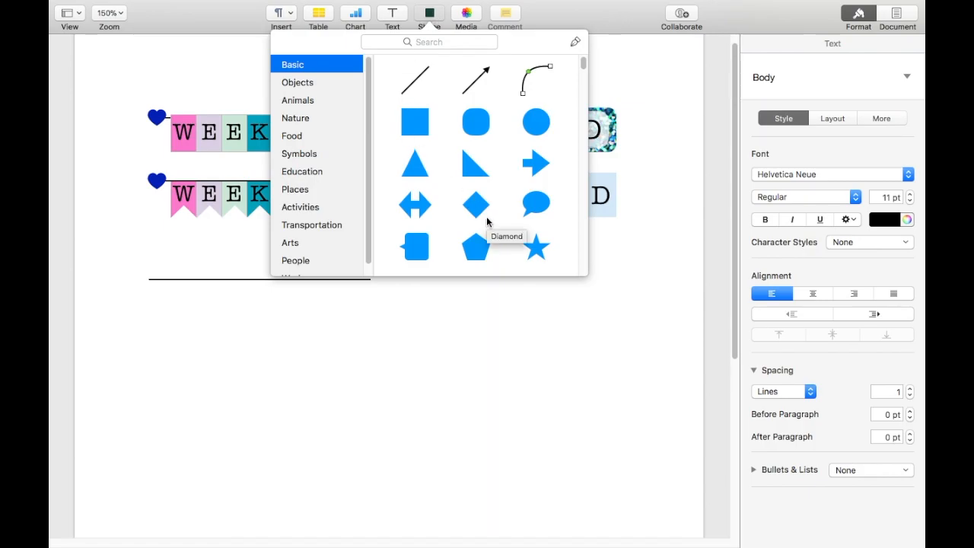
{"action": "scroll", "coordinate": [487, 220], "scroll_direction": "down", "scroll_amount": 6}
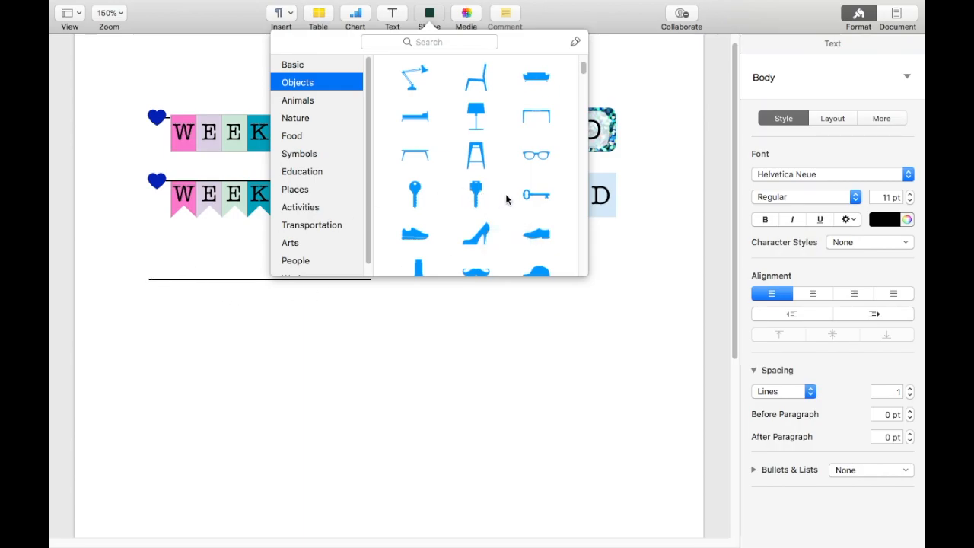
{"action": "left_click", "coordinate": [302, 157]}
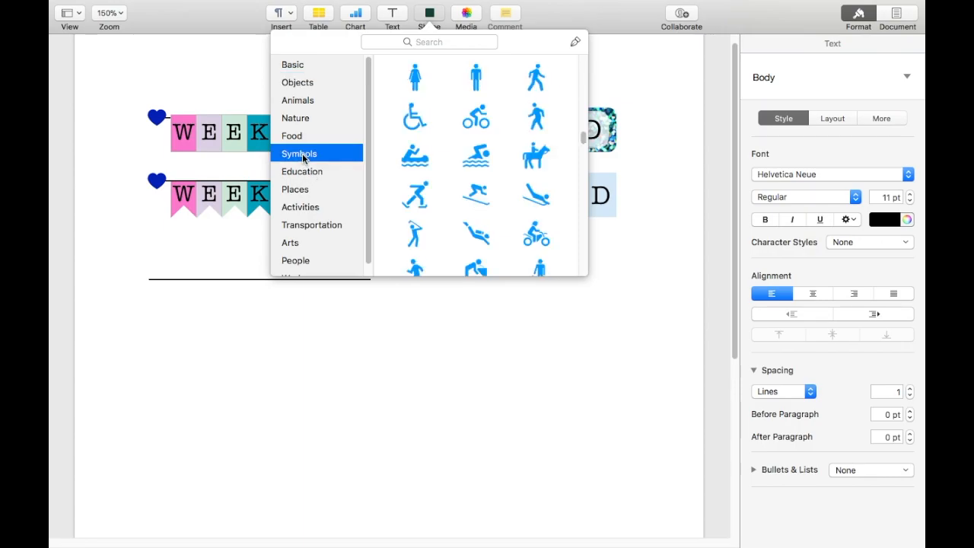
{"action": "scroll", "coordinate": [512, 240], "scroll_direction": "down", "scroll_amount": 5}
{"action": "scroll", "coordinate": [509, 240], "scroll_direction": "down", "scroll_amount": 5}
{"action": "scroll", "coordinate": [509, 235], "scroll_direction": "down", "scroll_amount": 5}
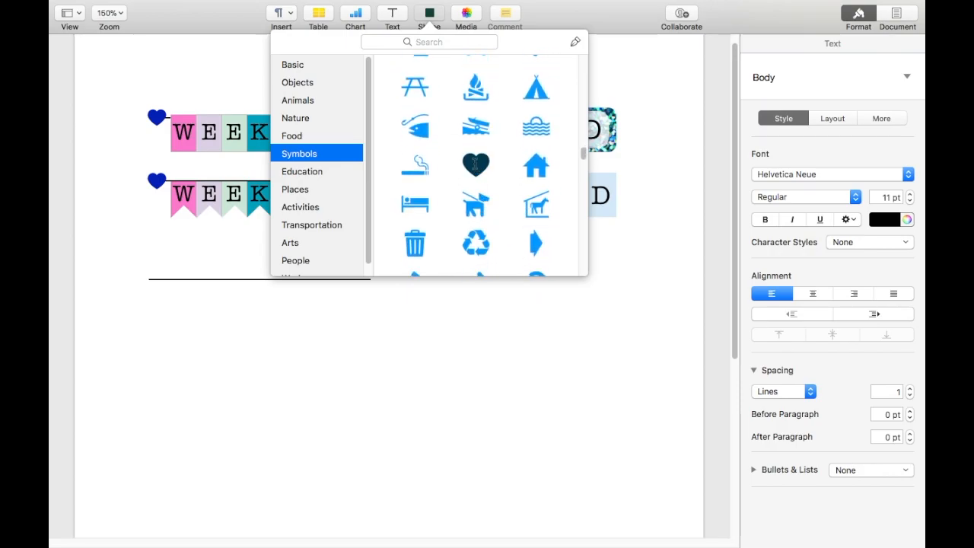
{"action": "left_click", "coordinate": [476, 163]}
{"action": "left_click_drag", "start_coordinate": [389, 148], "coordinate": [283, 348]}
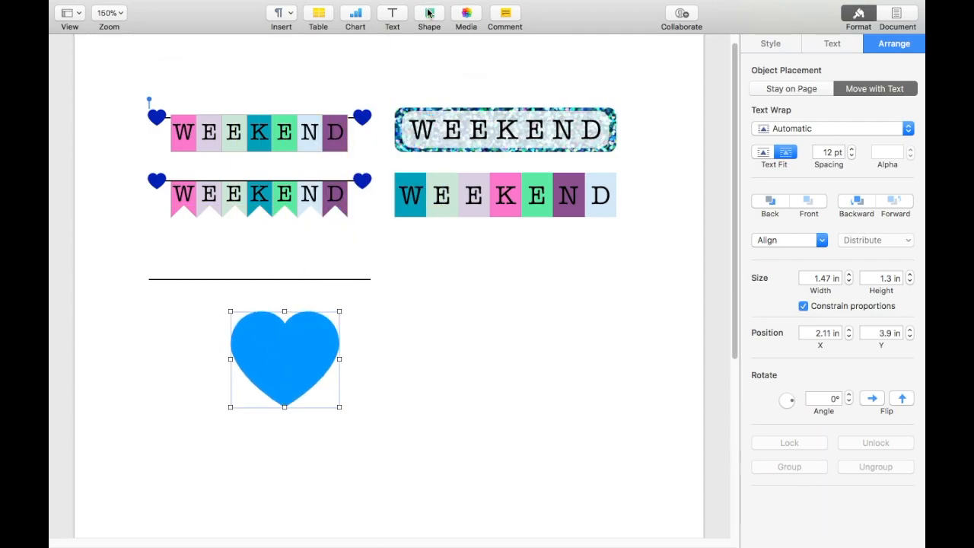
{"action": "left_click", "coordinate": [429, 15]}
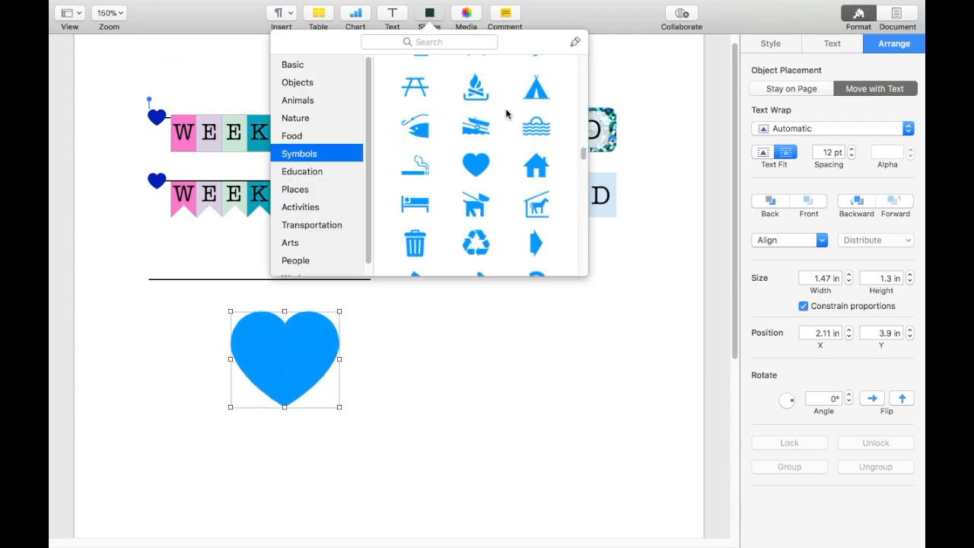
{"action": "left_click", "coordinate": [584, 61]}
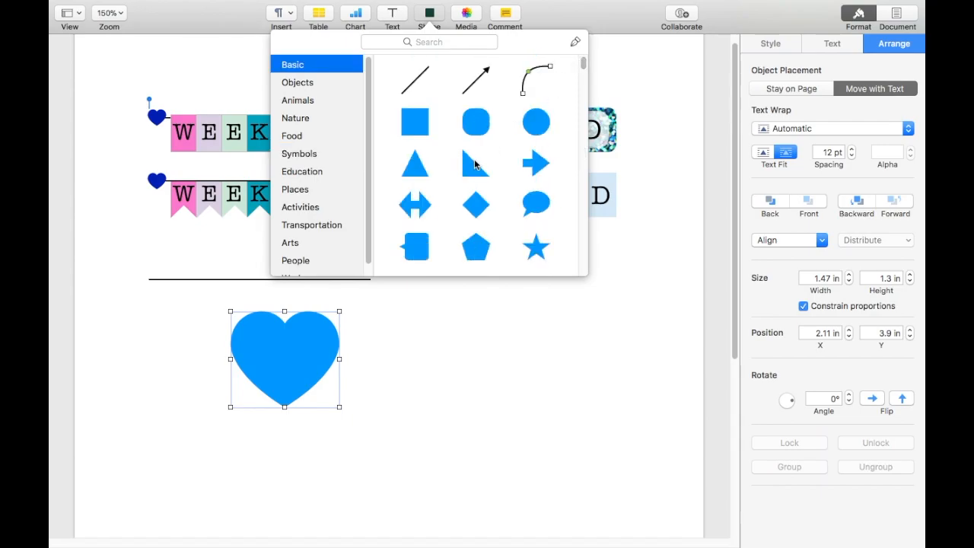
{"action": "left_click", "coordinate": [473, 382]}
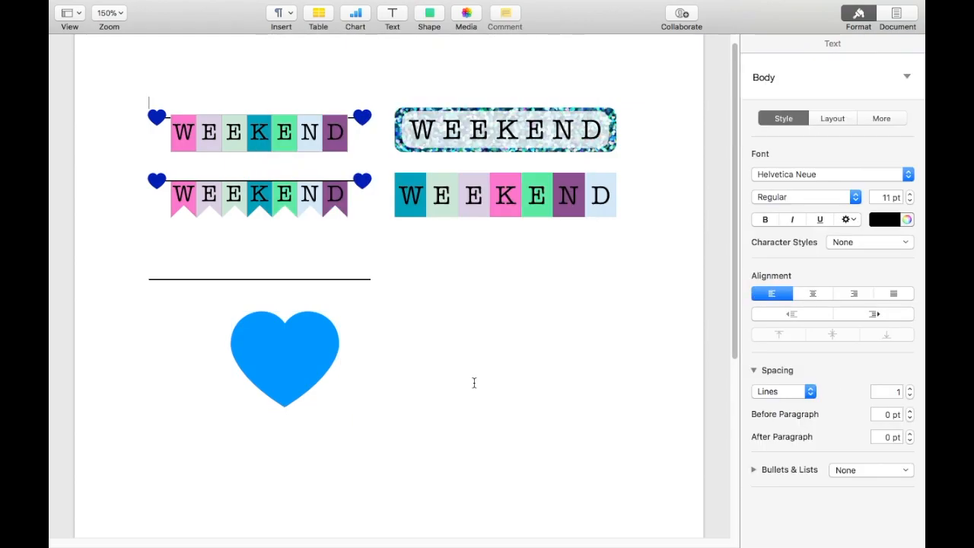
- Set the heart's text wrap to None and its width to 0.25 in with proportions constrained
{"action": "left_click", "coordinate": [278, 372]}
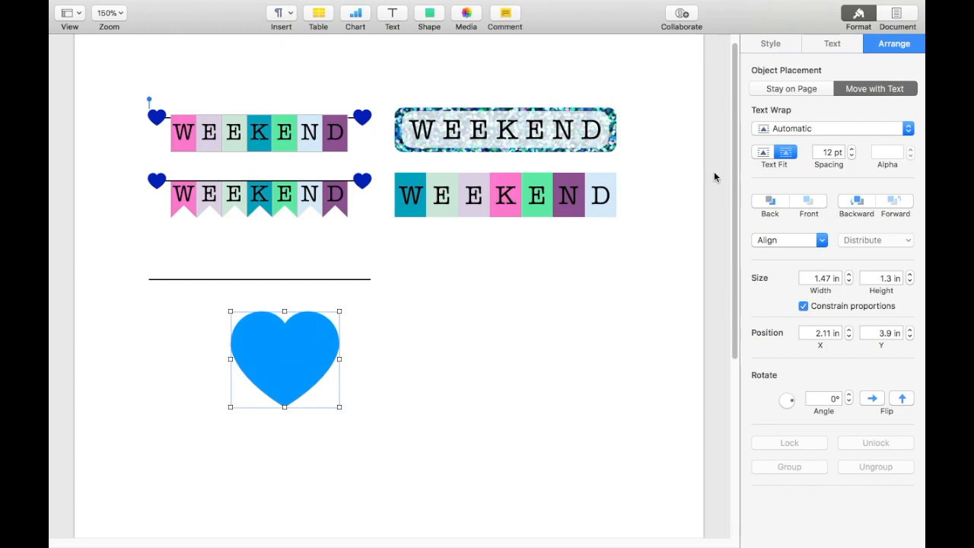
{"action": "left_click", "coordinate": [774, 44]}
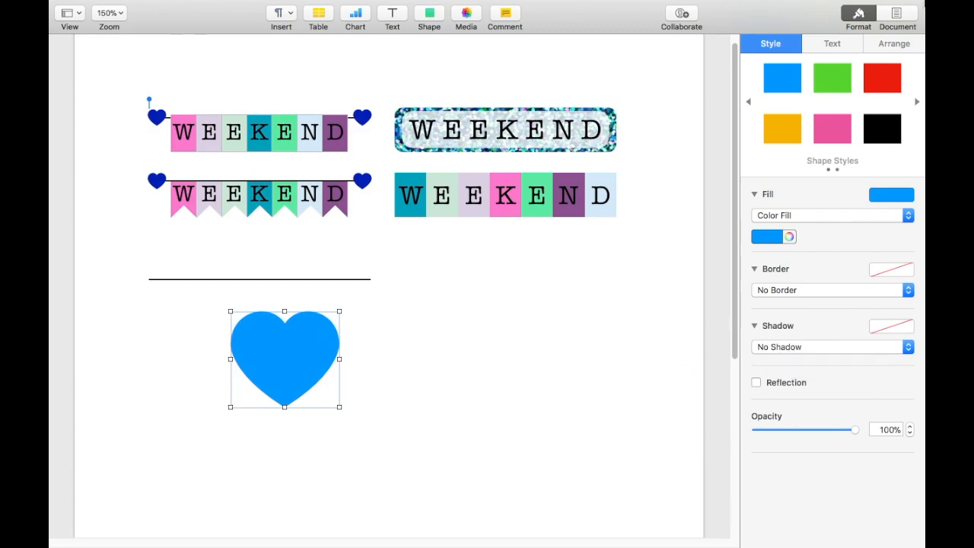
{"action": "left_click", "coordinate": [886, 46]}
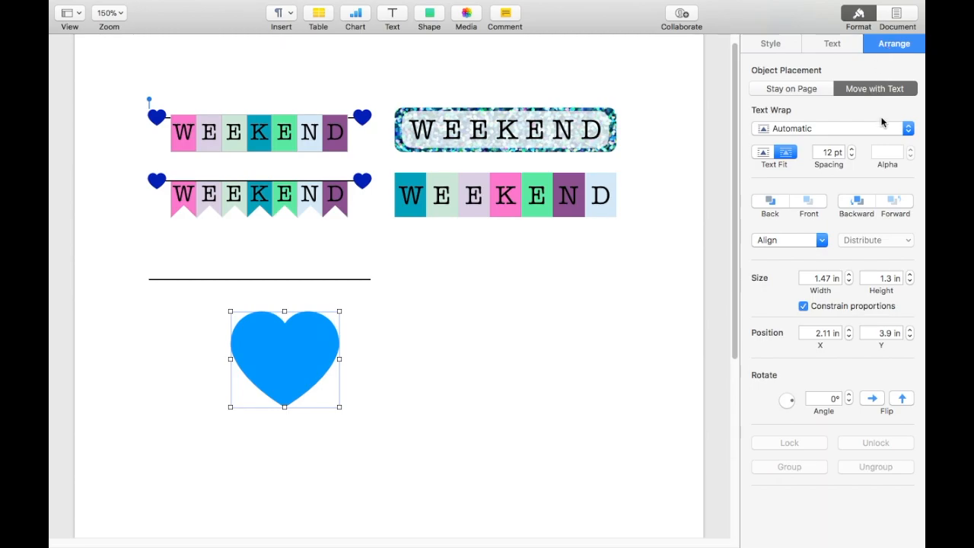
{"action": "left_click", "coordinate": [906, 132]}
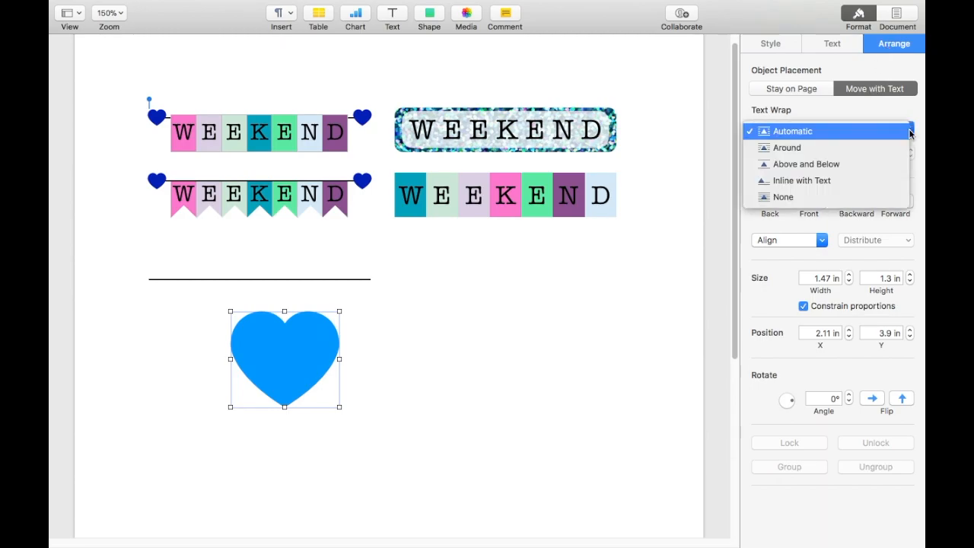
{"action": "left_click", "coordinate": [865, 197]}
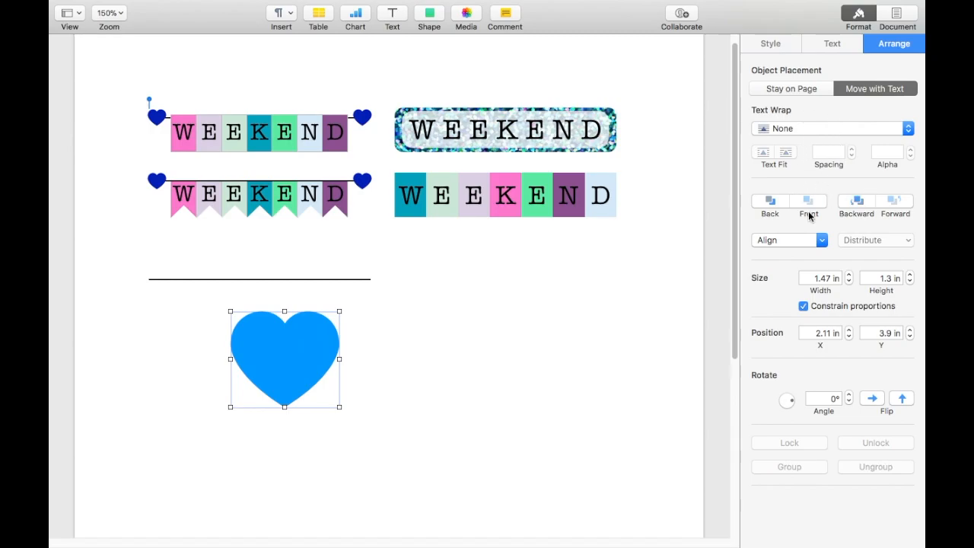
{"action": "double_click", "coordinate": [818, 278]}
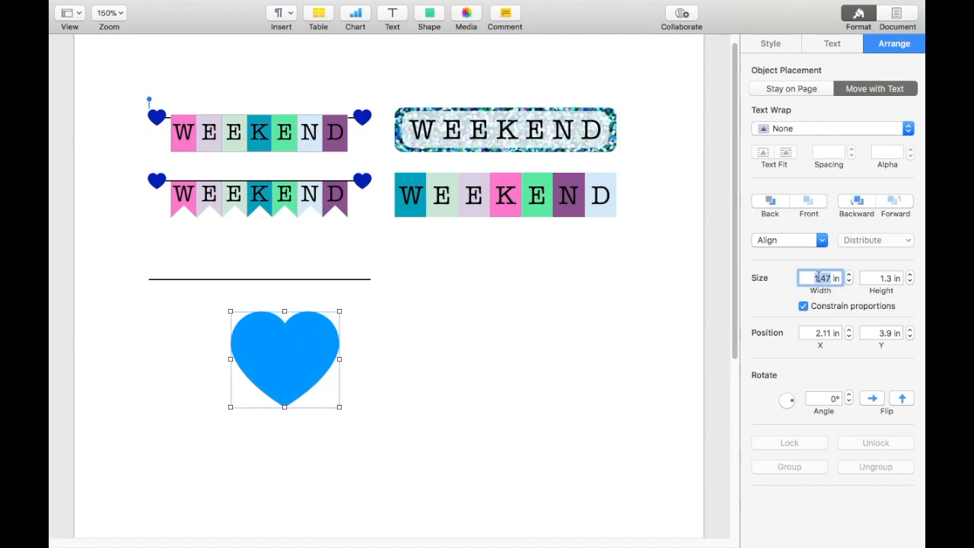
{"action": "type", "text": "0.25"}
{"action": "key", "text": "Return"}
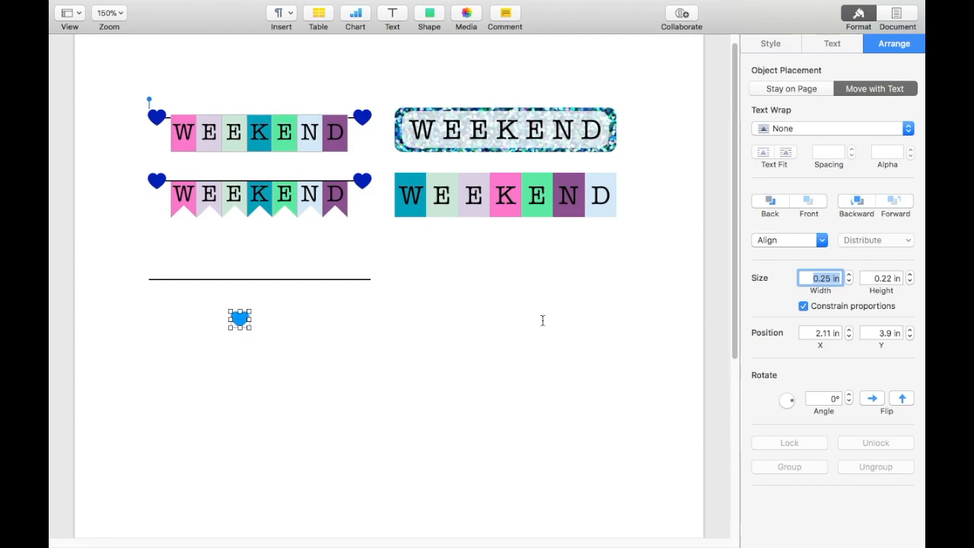
- Fill the small heart with the dark blue from the MermaidPalette image palette and deselect it
{"action": "left_click", "coordinate": [770, 45]}
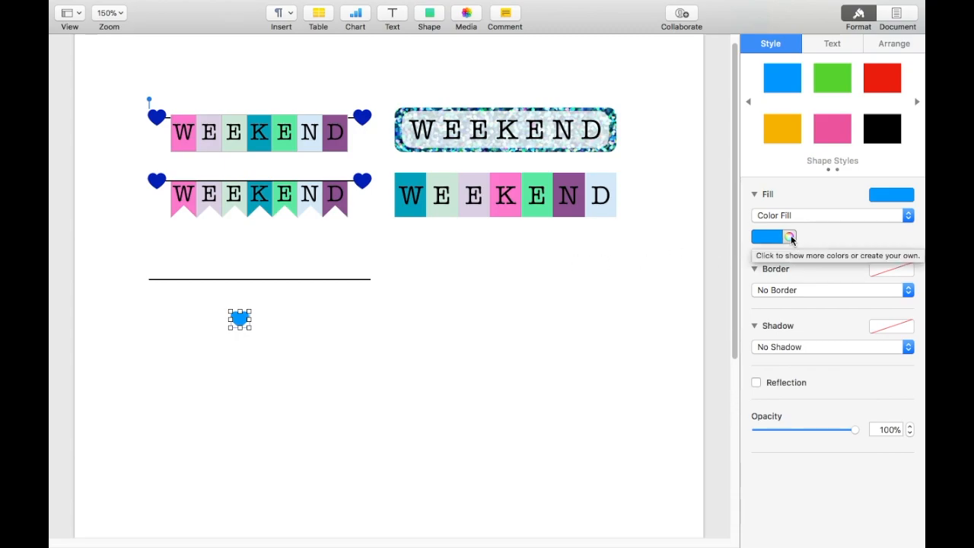
{"action": "left_click", "coordinate": [790, 237]}
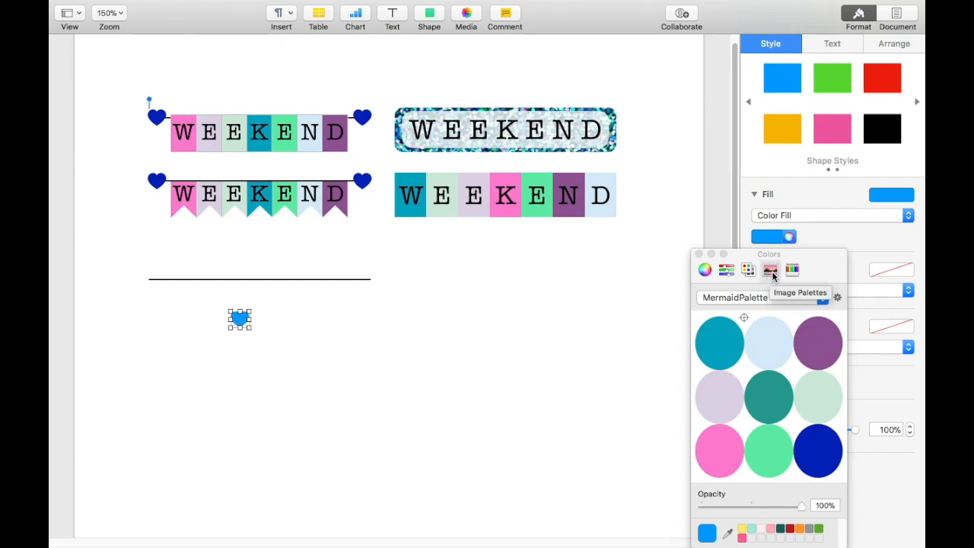
{"action": "left_click", "coordinate": [825, 298]}
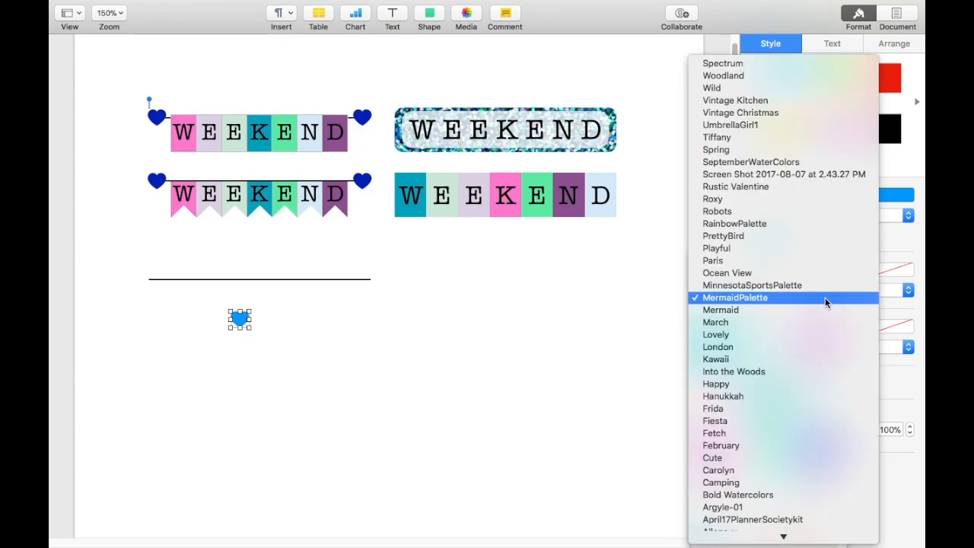
{"action": "left_click", "coordinate": [825, 297]}
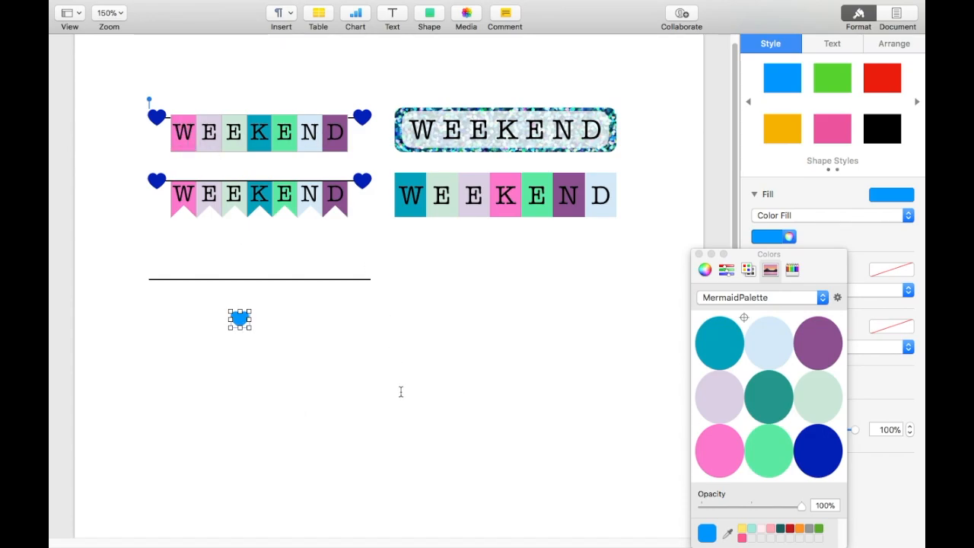
{"action": "left_click", "coordinate": [819, 446]}
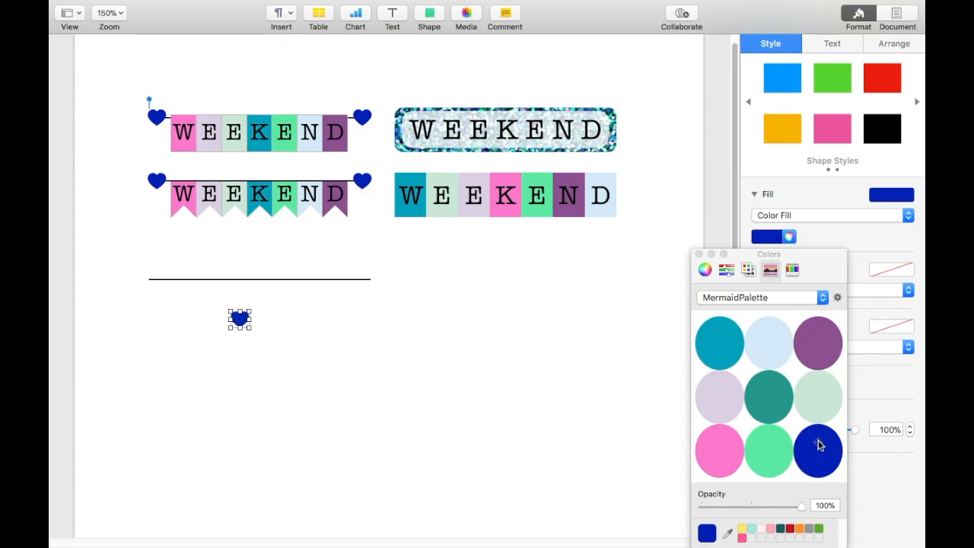
{"action": "left_click", "coordinate": [427, 353]}
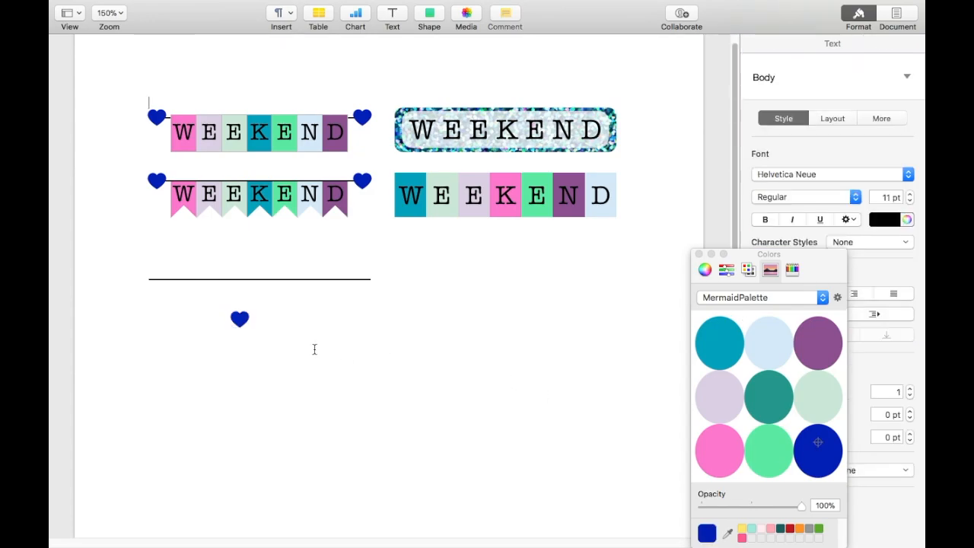
- Move the dark blue heart onto the line's left end and nudge it into alignment with the sample banners' left hearts
{"action": "left_click_drag", "start_coordinate": [242, 324], "coordinate": [183, 285]}
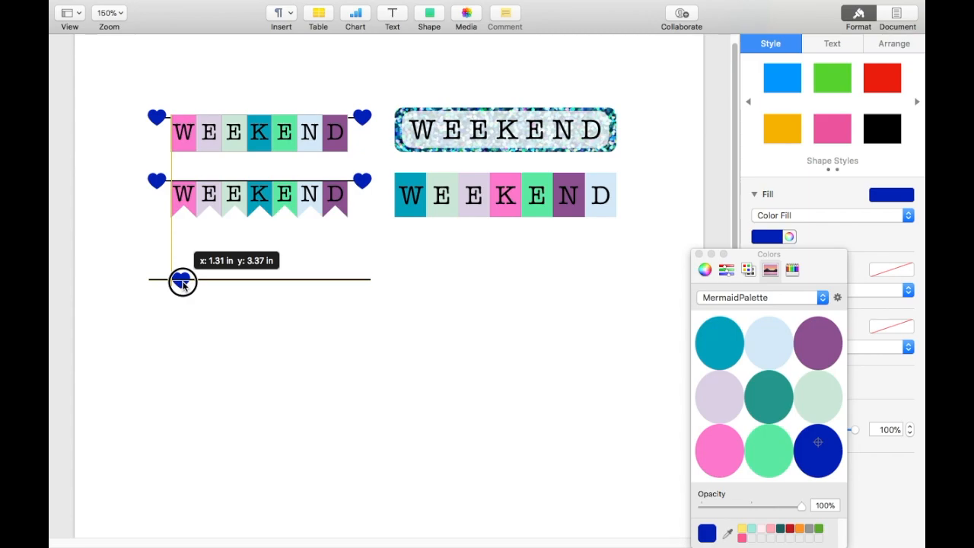
{"action": "left_click_drag", "start_coordinate": [183, 285], "coordinate": [160, 284]}
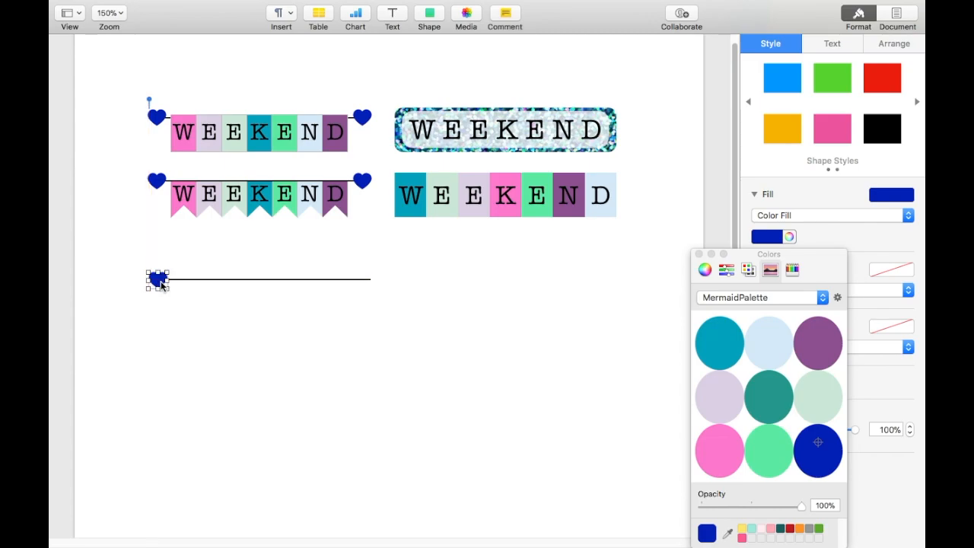
{"action": "left_click", "coordinate": [174, 326]}
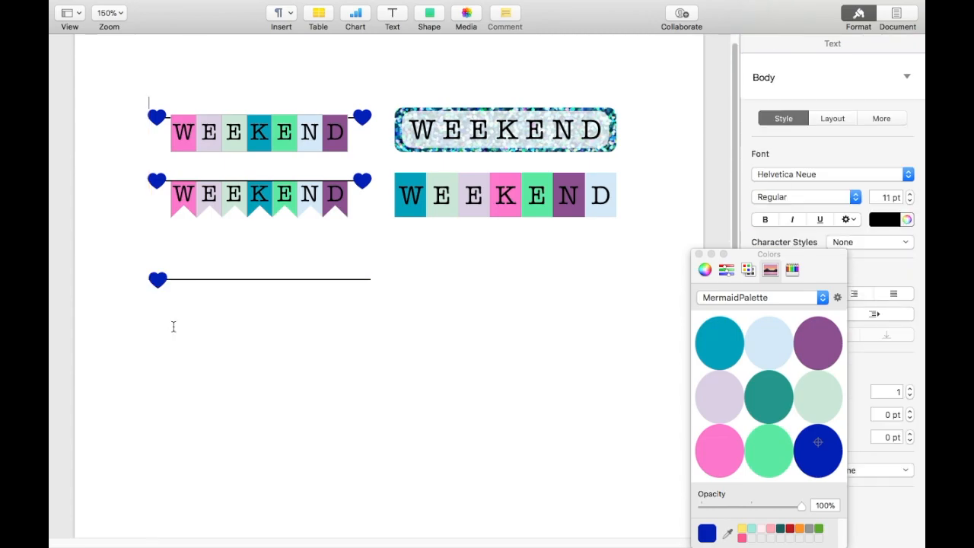
{"action": "left_click", "coordinate": [120, 15]}
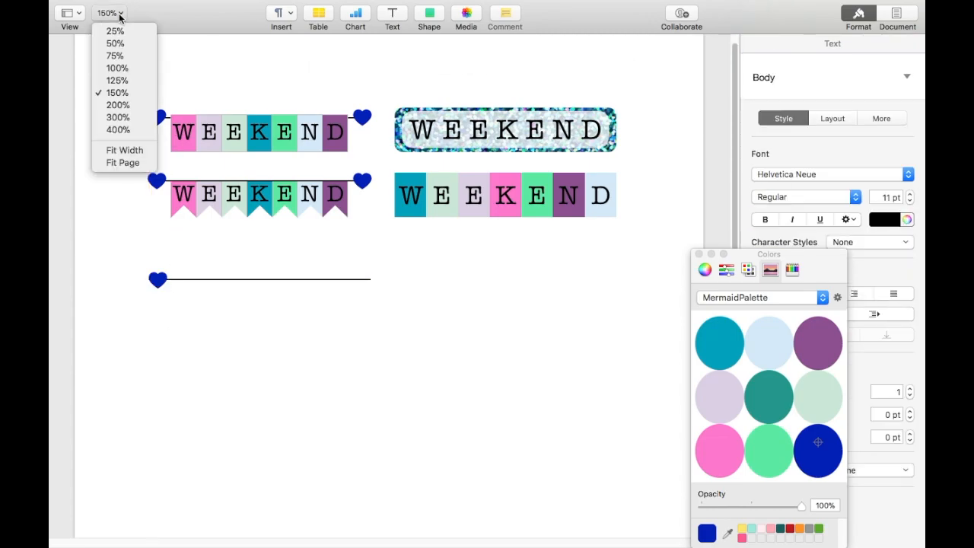
{"action": "left_click", "coordinate": [120, 119]}
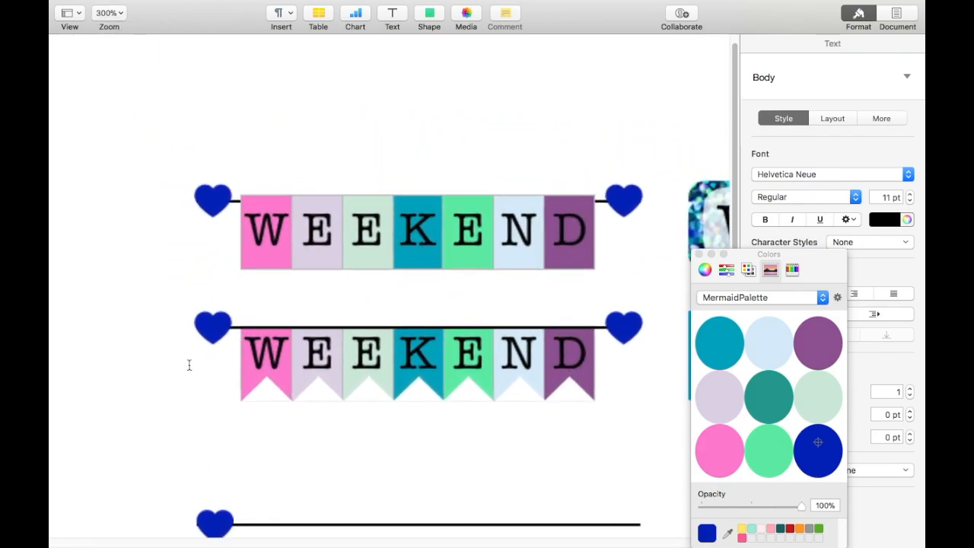
{"action": "scroll", "coordinate": [210, 328], "scroll_direction": "down", "scroll_amount": 5}
{"action": "scroll", "coordinate": [213, 334], "scroll_direction": "down", "scroll_amount": 2}
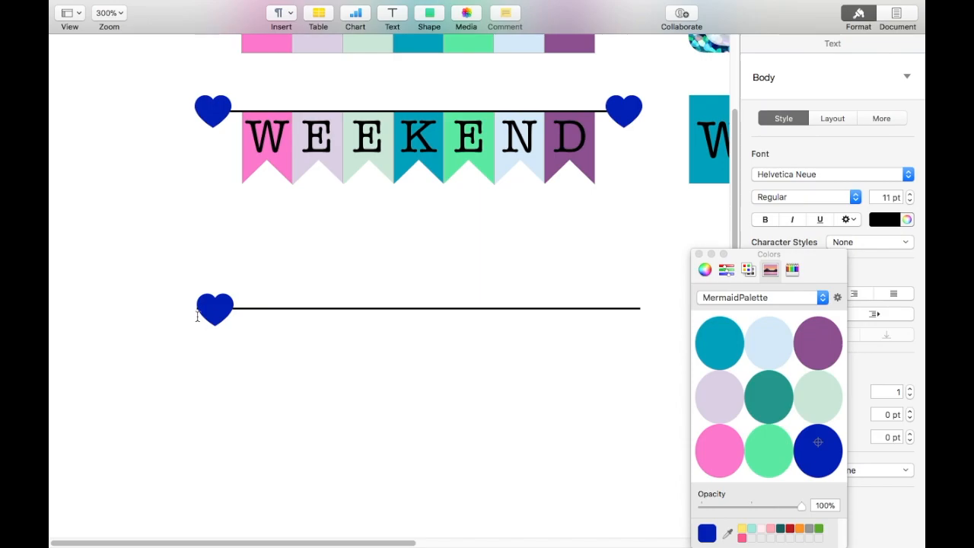
{"action": "left_click", "coordinate": [217, 311]}
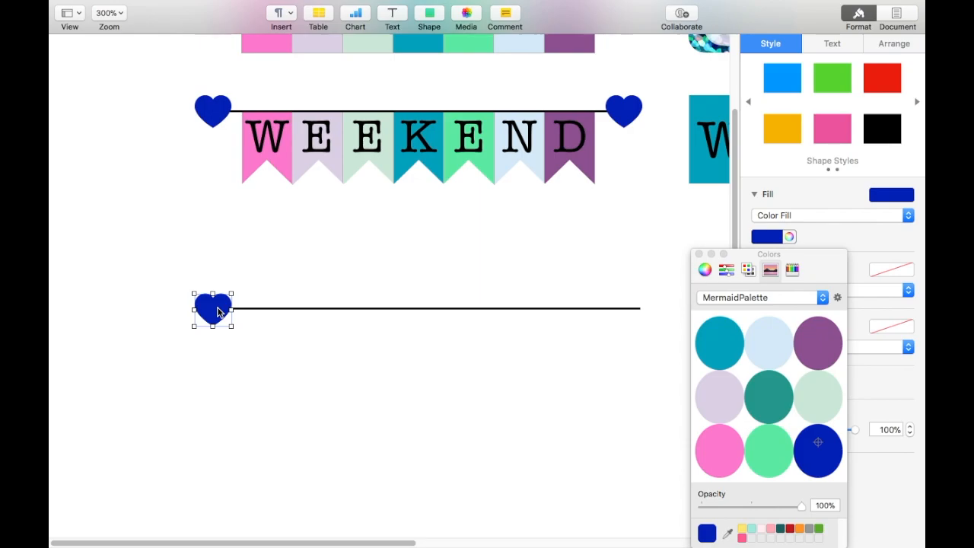
{"action": "left_click", "coordinate": [257, 389]}
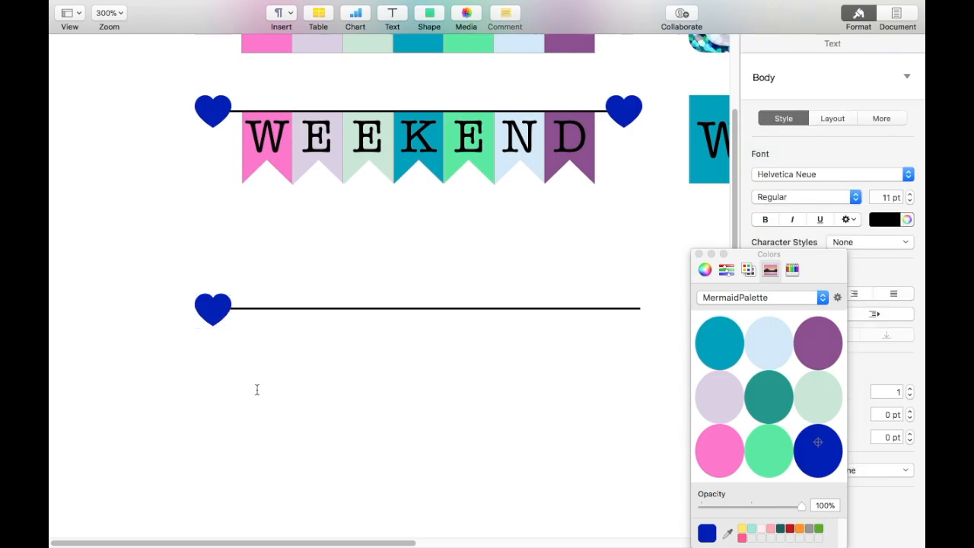
- Place a duplicate of the heart on the line's right end, aligned with the sample banners' right hearts
{"action": "scroll", "coordinate": [257, 390], "scroll_direction": "right", "scroll_amount": 3}
{"action": "scroll", "coordinate": [256, 389], "scroll_direction": "down", "scroll_amount": 2}
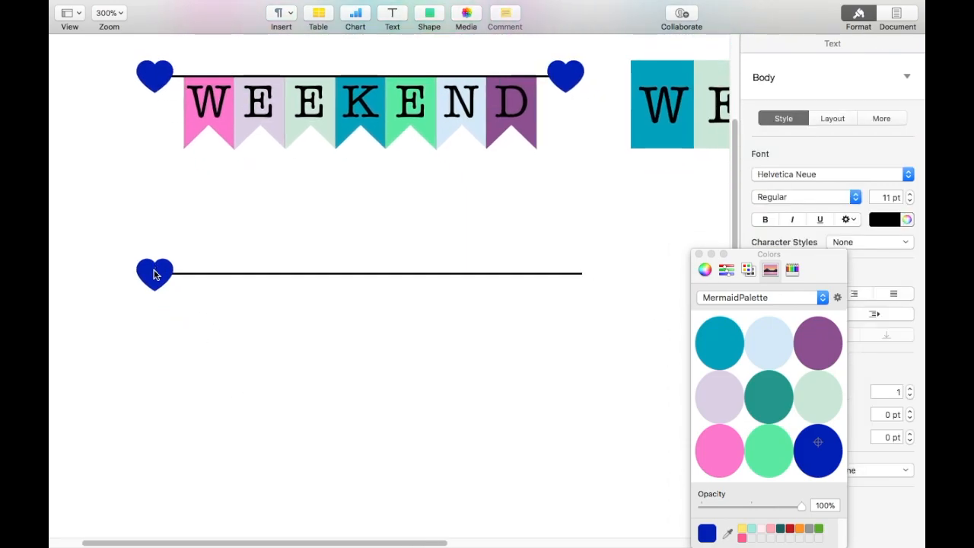
{"action": "left_click", "coordinate": [155, 275]}
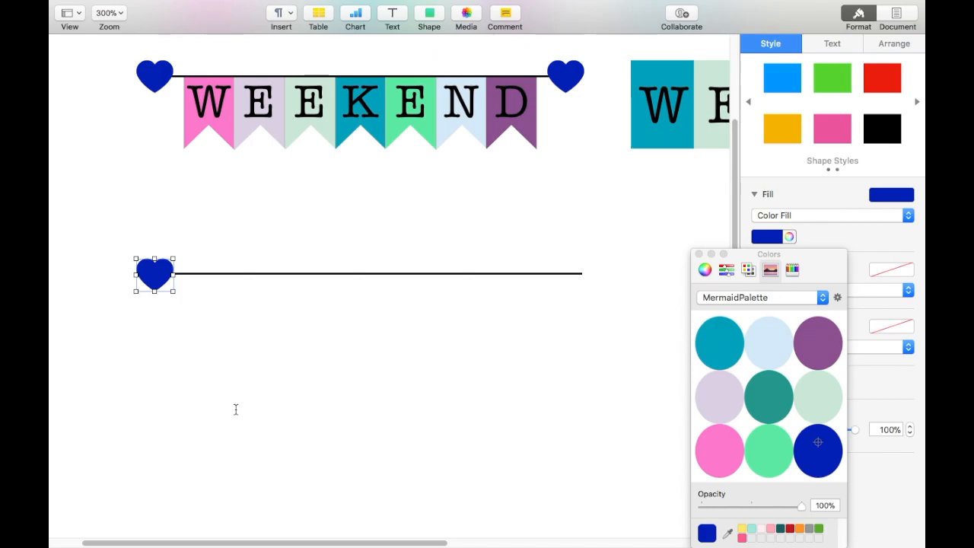
{"action": "key", "text": "super+d"}
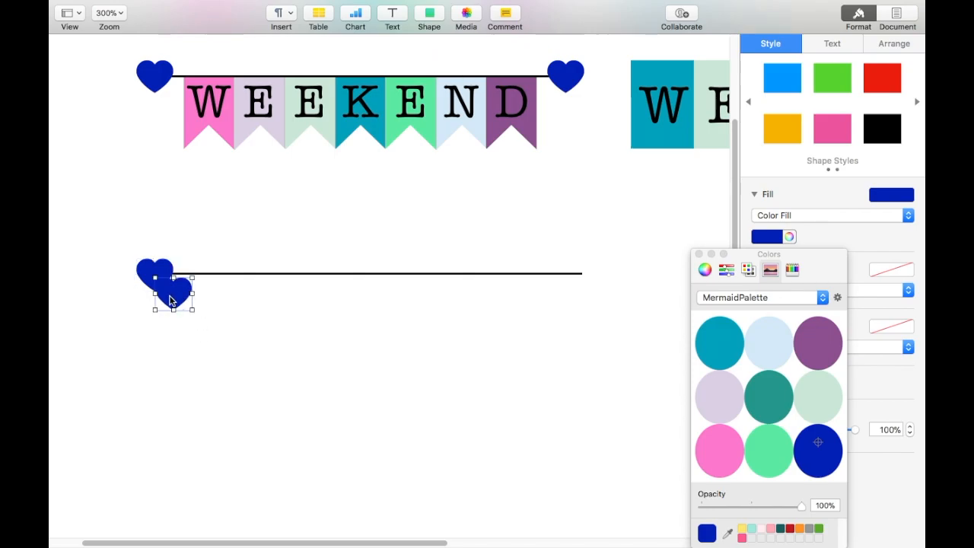
{"action": "left_click_drag", "start_coordinate": [170, 299], "coordinate": [550, 283]}
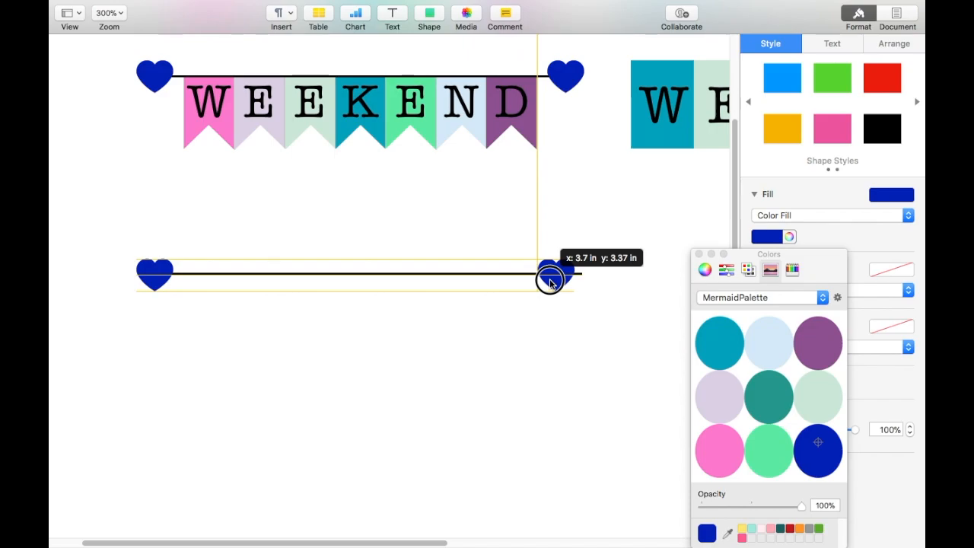
{"action": "left_click_drag", "start_coordinate": [550, 283], "coordinate": [560, 283]}
{"action": "left_click", "coordinate": [566, 342]}
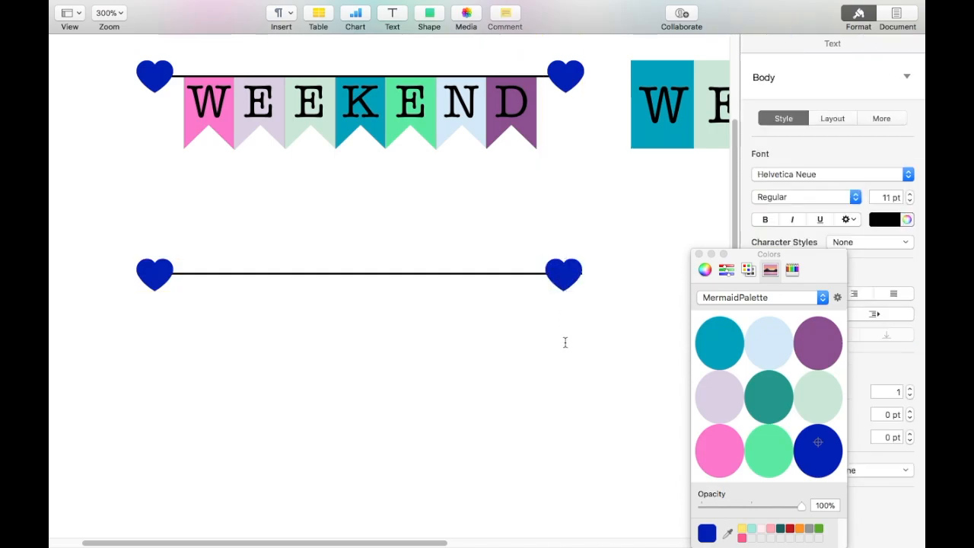
{"action": "left_click", "coordinate": [560, 279]}
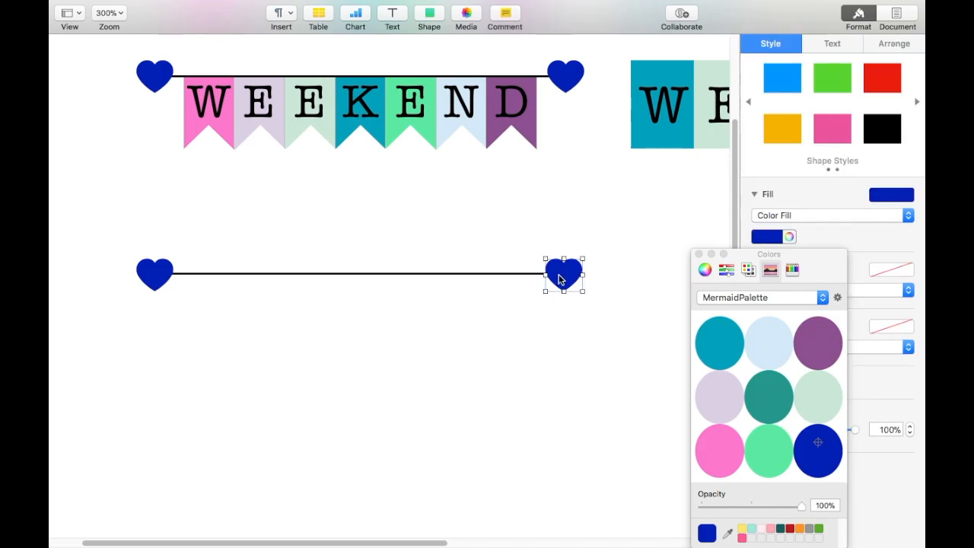
{"action": "key", "text": "Right"}
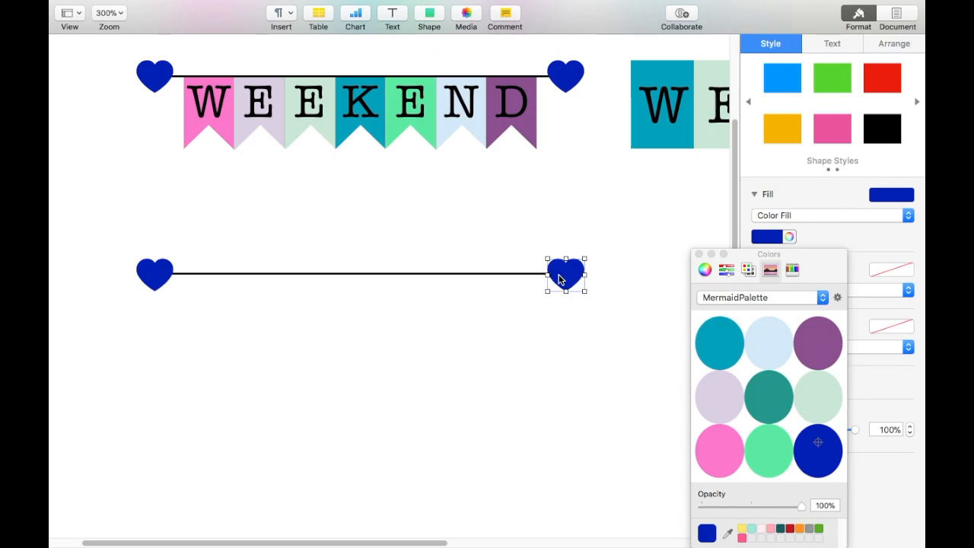
{"action": "left_click", "coordinate": [536, 340]}
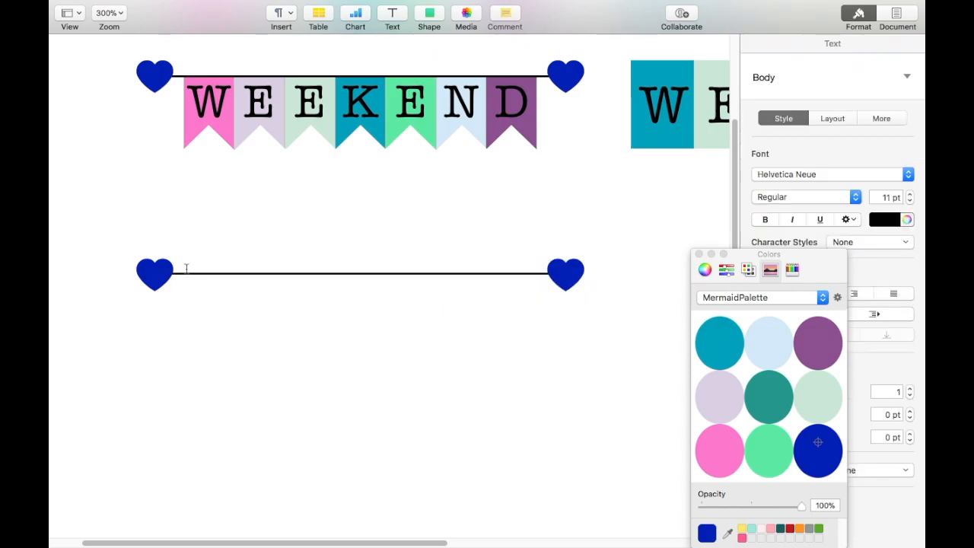
- Close the Colors window and insert a plain table without header rows or columns
{"action": "scroll", "coordinate": [406, 343], "scroll_direction": "up", "scroll_amount": 5}
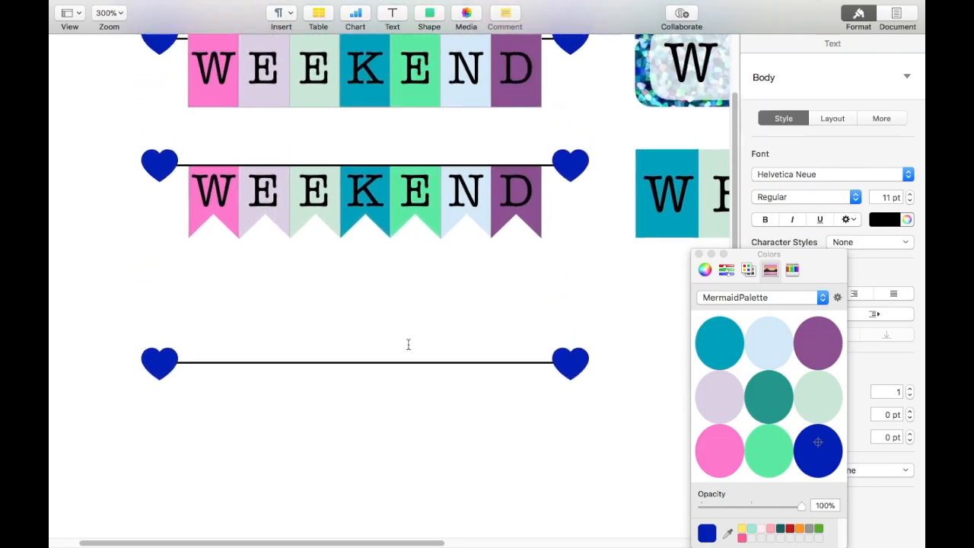
{"action": "scroll", "coordinate": [408, 345], "scroll_direction": "up", "scroll_amount": 3}
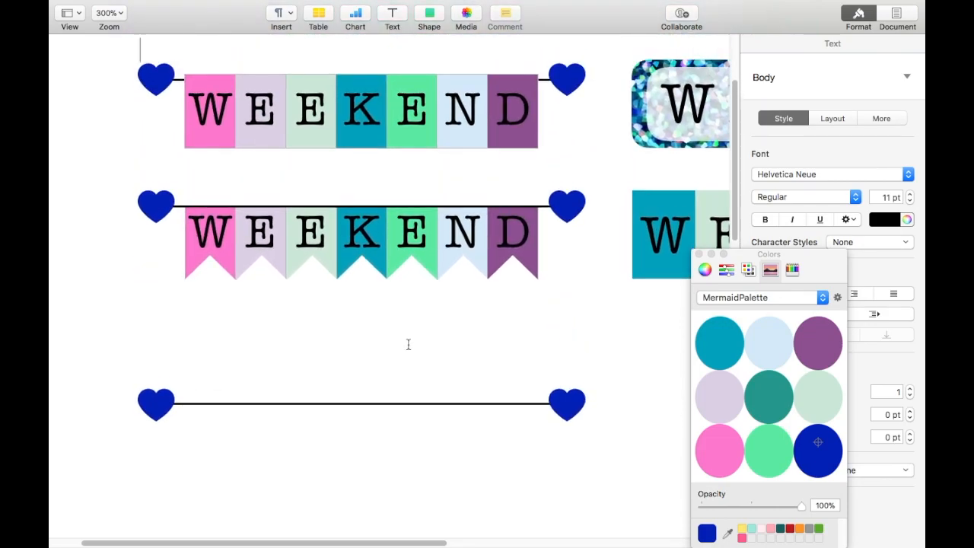
{"action": "scroll", "coordinate": [408, 344], "scroll_direction": "down", "scroll_amount": 2}
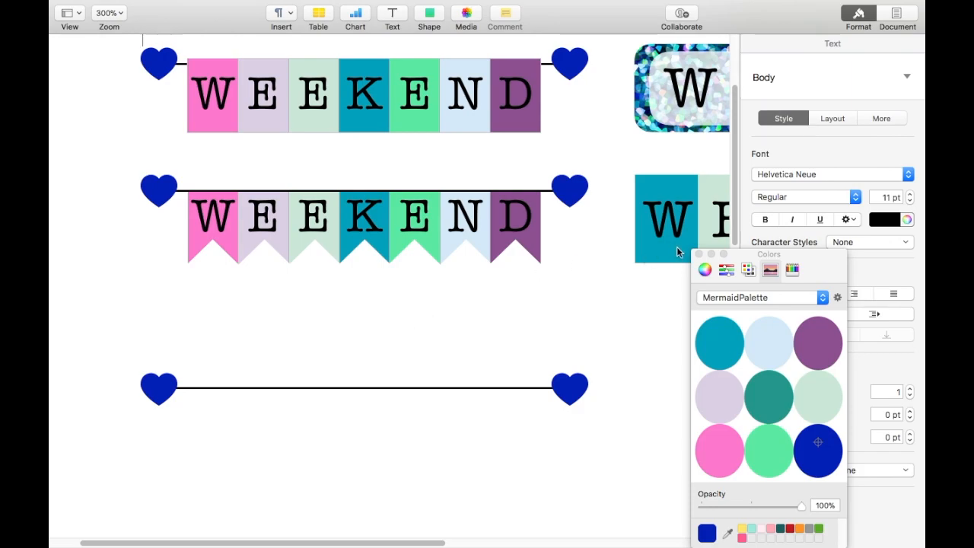
{"action": "left_click", "coordinate": [698, 255]}
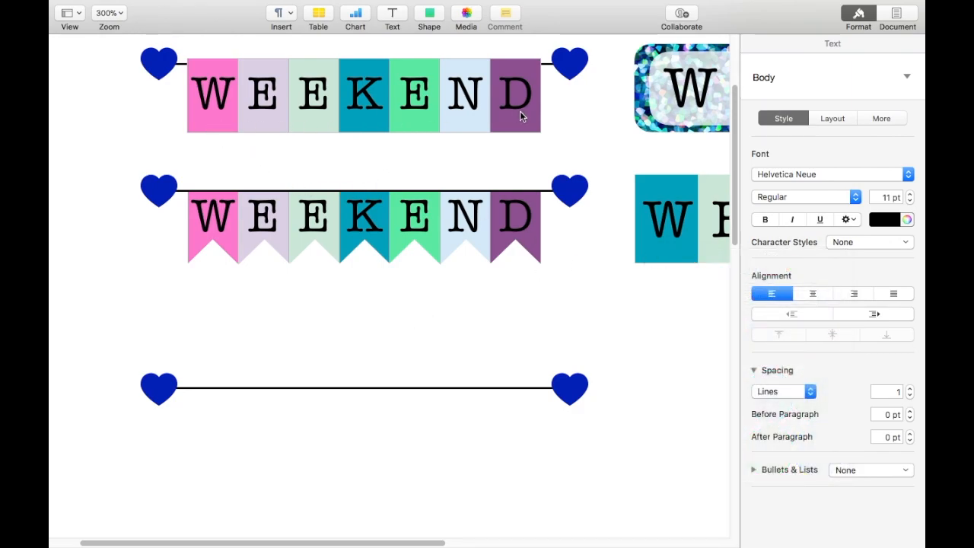
{"action": "left_click", "coordinate": [315, 15]}
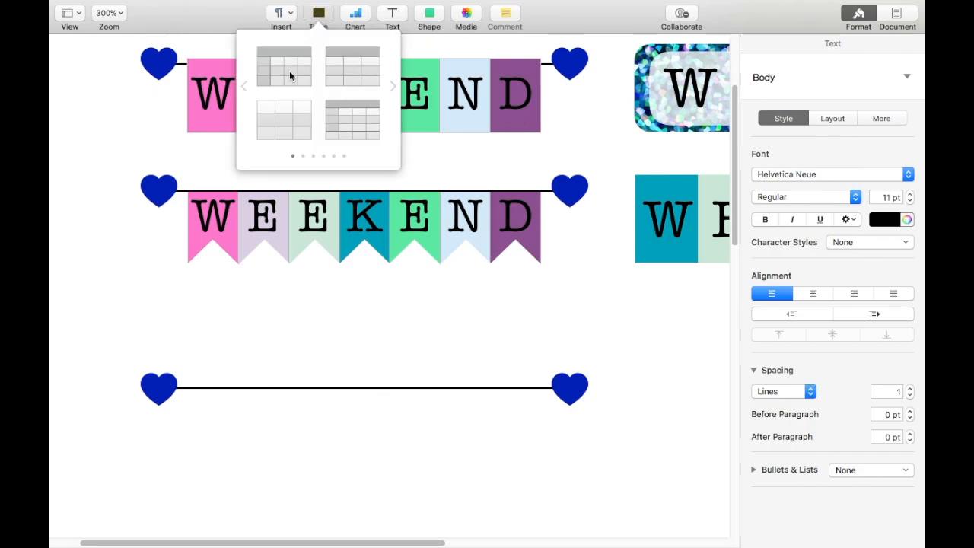
{"action": "left_click", "coordinate": [275, 112]}
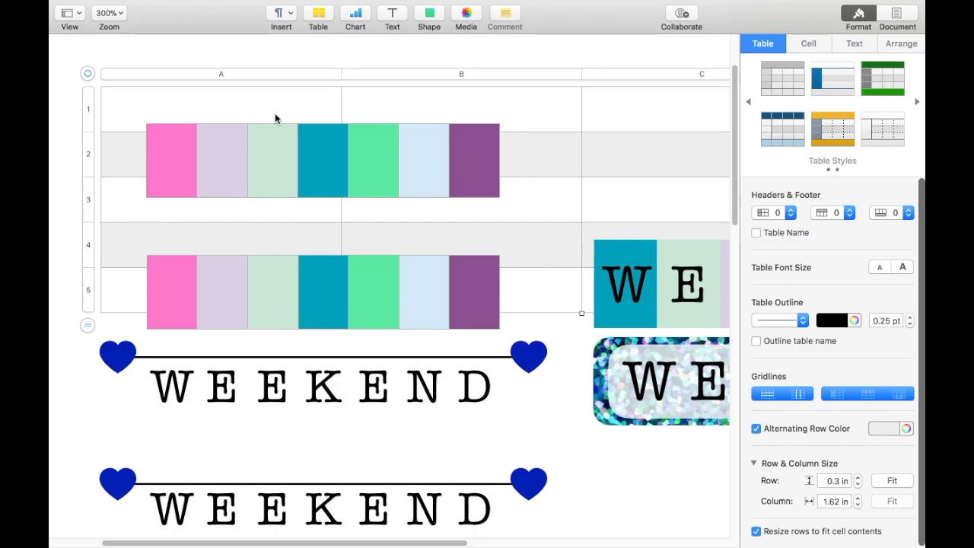
- Set the table's text wrap to None and move it below the heart-ended line, at about X 0.99 in, Y 4.21 in
{"action": "left_click", "coordinate": [118, 15]}
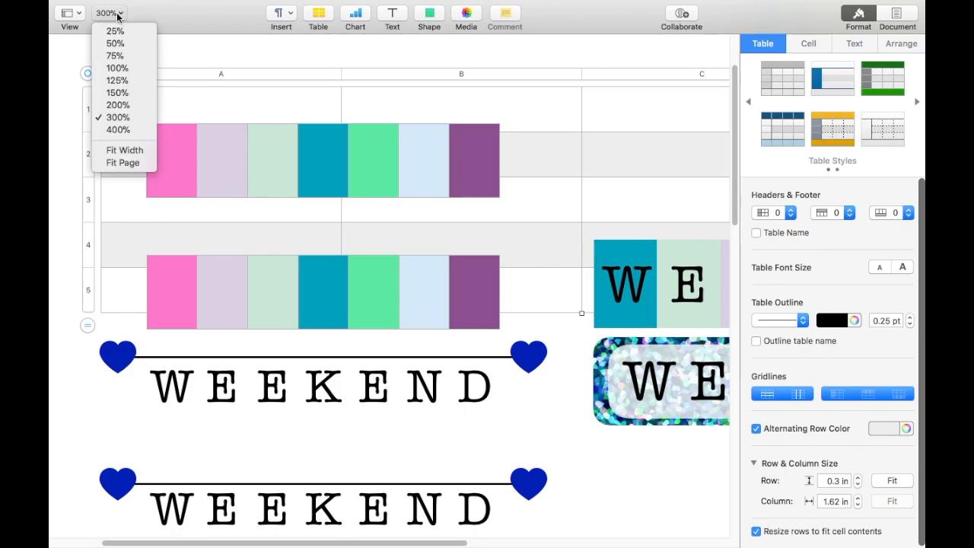
{"action": "left_click", "coordinate": [118, 81]}
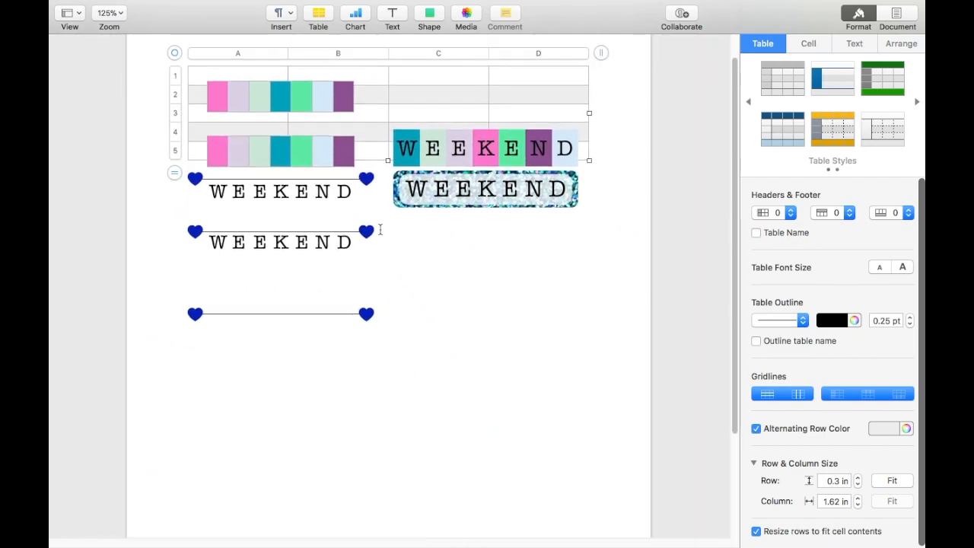
{"action": "left_click", "coordinate": [902, 44]}
{"action": "left_click", "coordinate": [907, 131]}
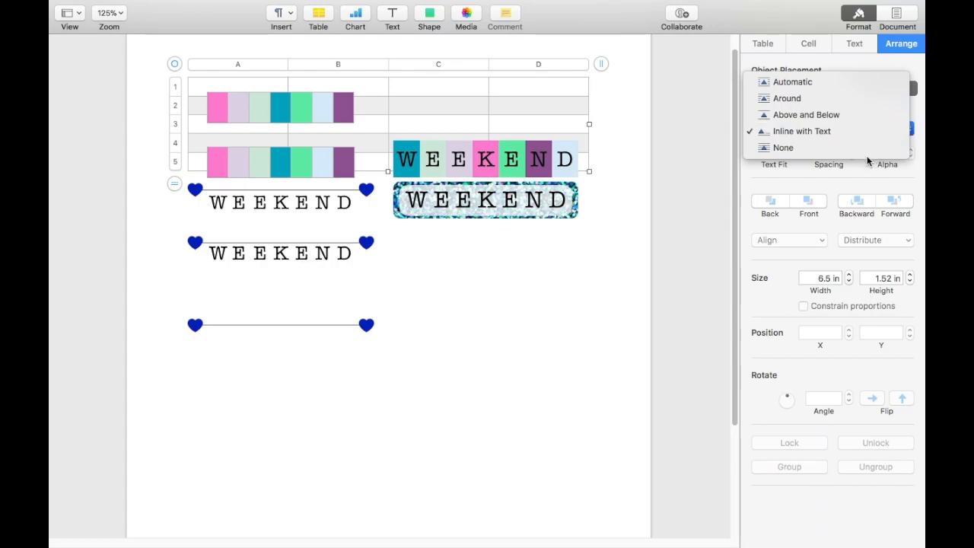
{"action": "left_click", "coordinate": [855, 148]}
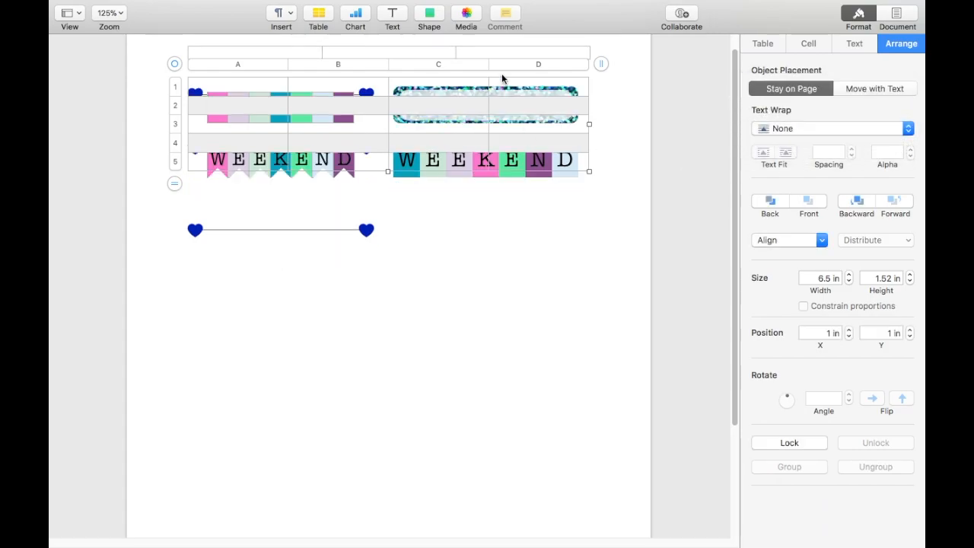
{"action": "left_click_drag", "start_coordinate": [506, 102], "coordinate": [503, 303]}
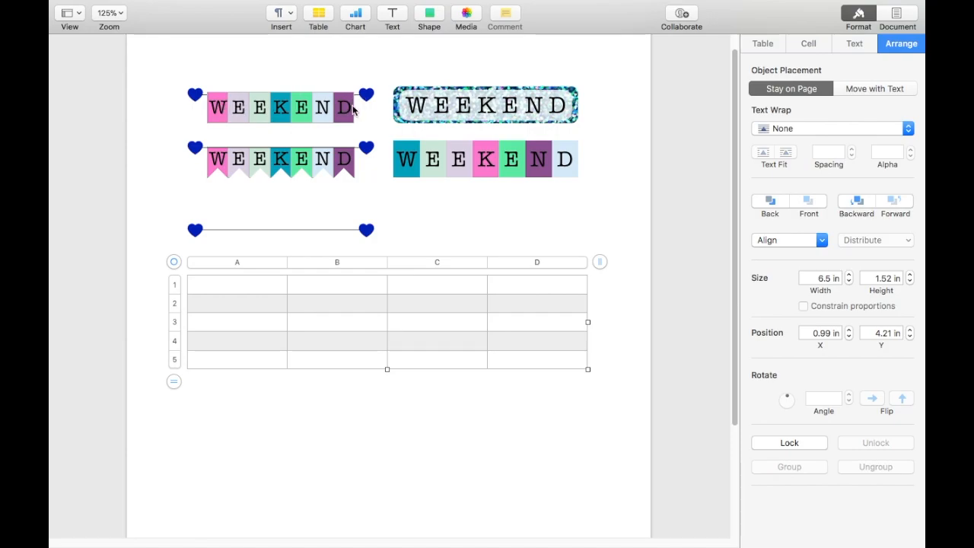
- Reduce the table to 1 row and deselect it
{"action": "left_click", "coordinate": [173, 381]}
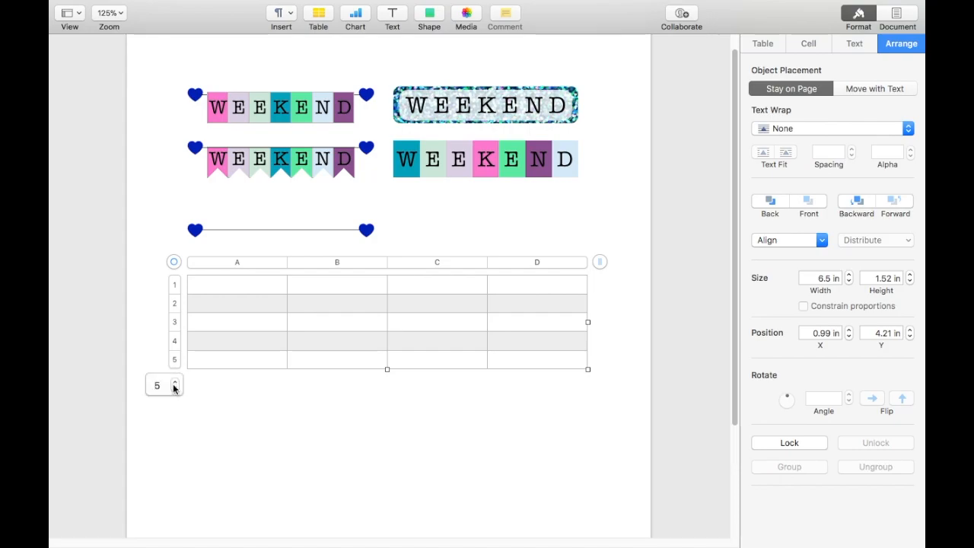
{"action": "left_click", "coordinate": [175, 389]}
{"action": "left_click", "coordinate": [175, 390]}
{"action": "left_click", "coordinate": [175, 390]}
{"action": "left_click", "coordinate": [175, 389]}
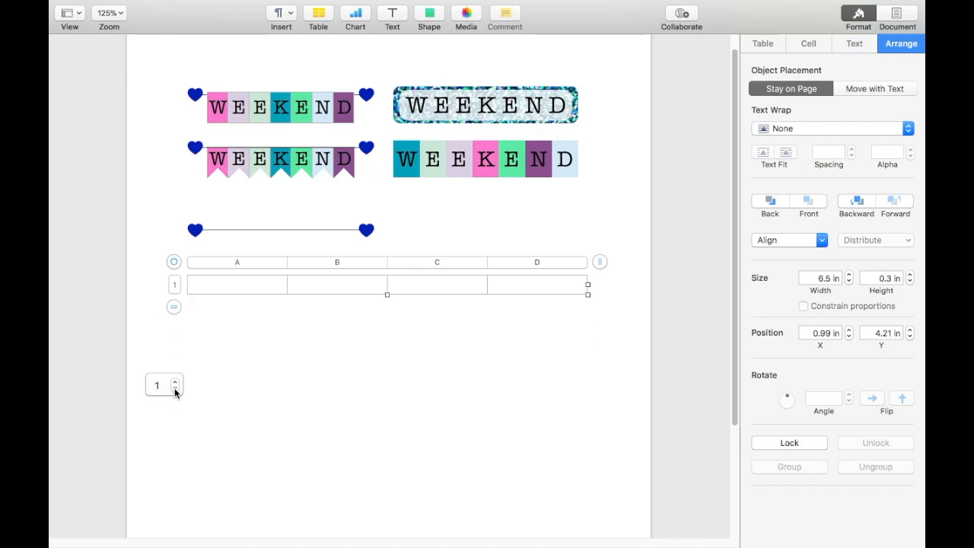
{"action": "left_click", "coordinate": [248, 356]}
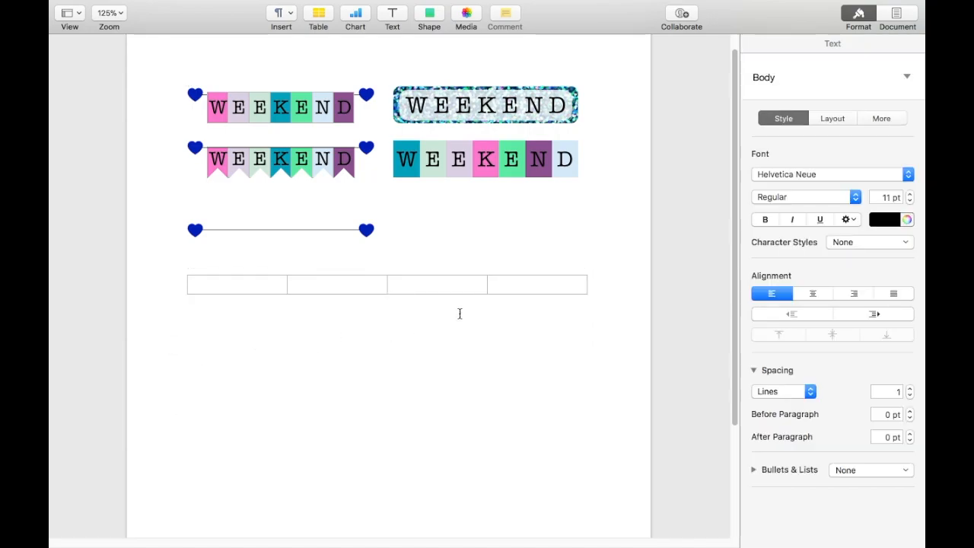
- Increase the single-row table to 7 columns and deselect it
{"action": "left_click", "coordinate": [510, 289]}
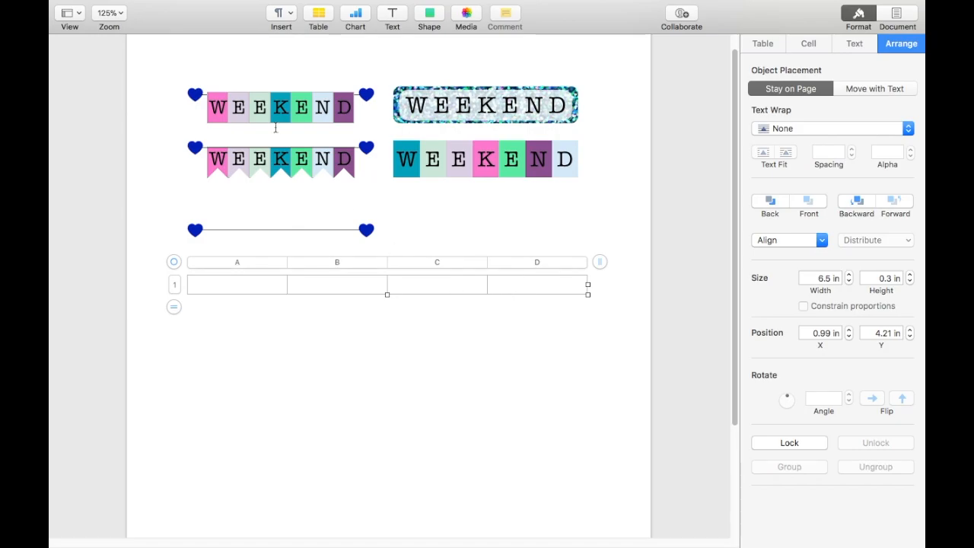
{"action": "left_click", "coordinate": [600, 262]}
{"action": "left_click", "coordinate": [601, 259]}
{"action": "left_click", "coordinate": [602, 260]}
{"action": "left_click", "coordinate": [602, 259]}
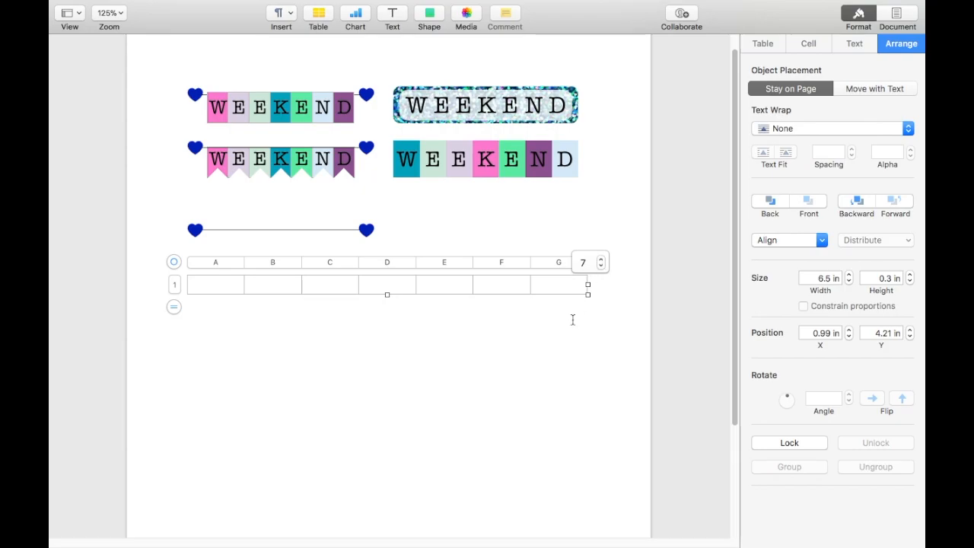
{"action": "left_click", "coordinate": [552, 367]}
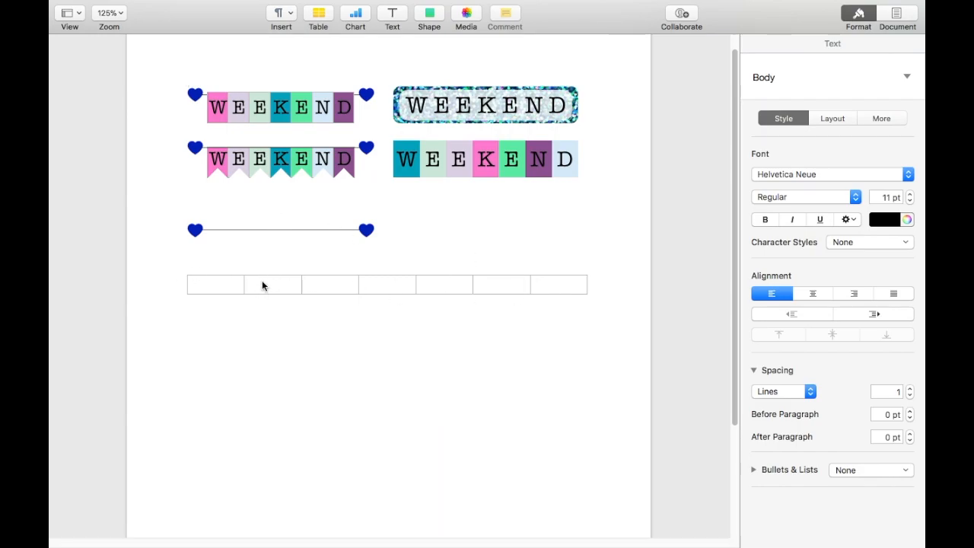
- Move the table so its top edge meets the string line, at about X 1.31 in, Y 3.48 in, and deselect it
{"action": "left_click_drag", "start_coordinate": [262, 282], "coordinate": [284, 240]}
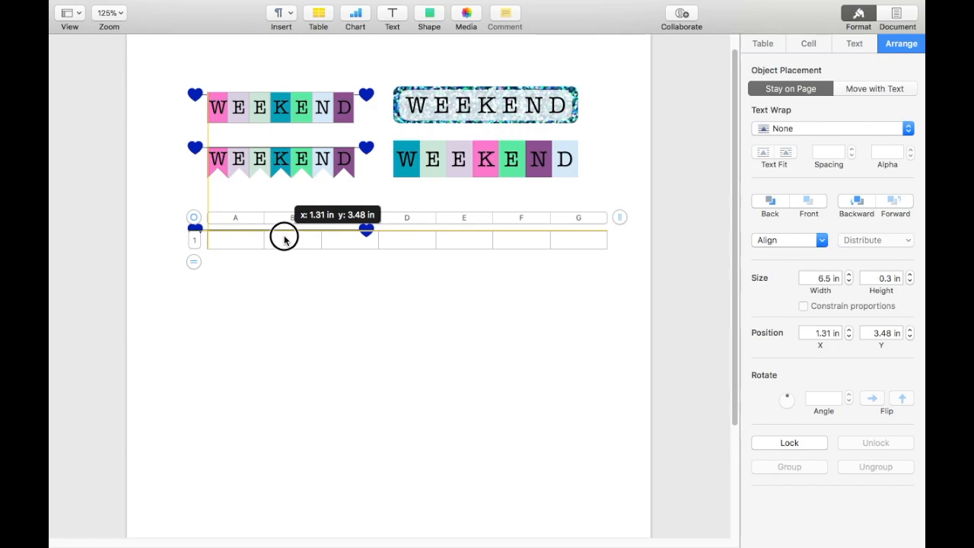
{"action": "left_click_drag", "start_coordinate": [284, 240], "coordinate": [284, 240]}
{"action": "left_click", "coordinate": [292, 296]}
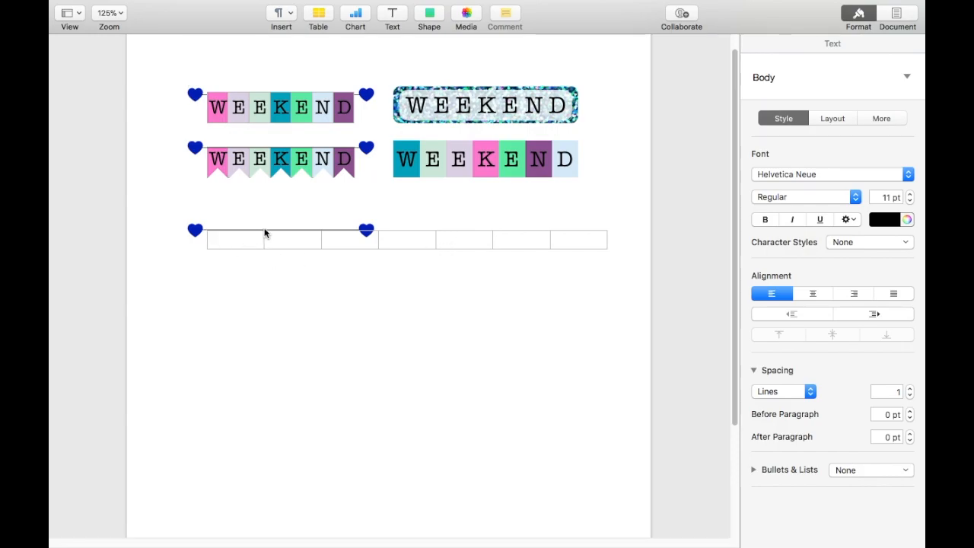
- Narrow the seven-column table to about 2.38 in wide so it fits between the two hearts, and deselect it
{"action": "left_click", "coordinate": [510, 247]}
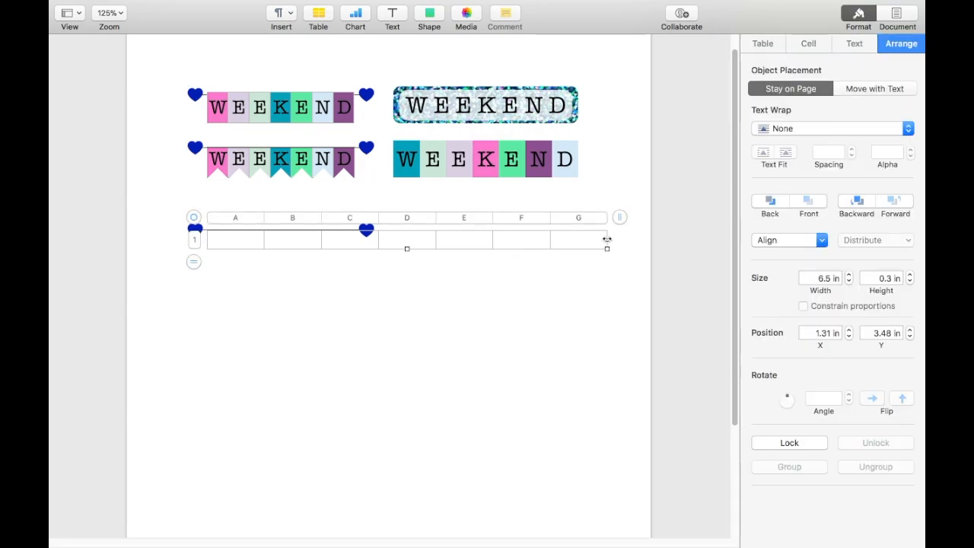
{"action": "left_click_drag", "start_coordinate": [606, 239], "coordinate": [354, 234]}
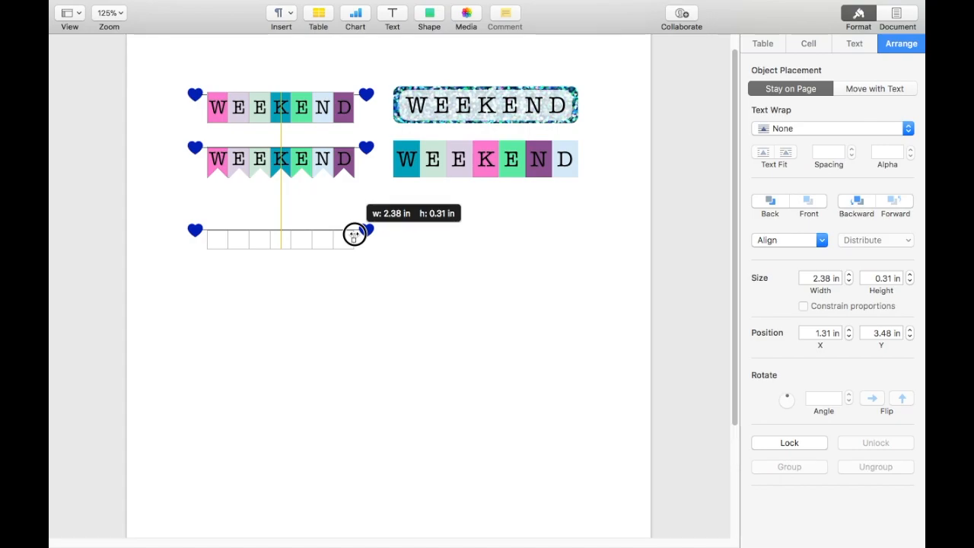
{"action": "left_click_drag", "start_coordinate": [354, 235], "coordinate": [354, 235]}
{"action": "left_click_drag", "start_coordinate": [354, 234], "coordinate": [354, 234]}
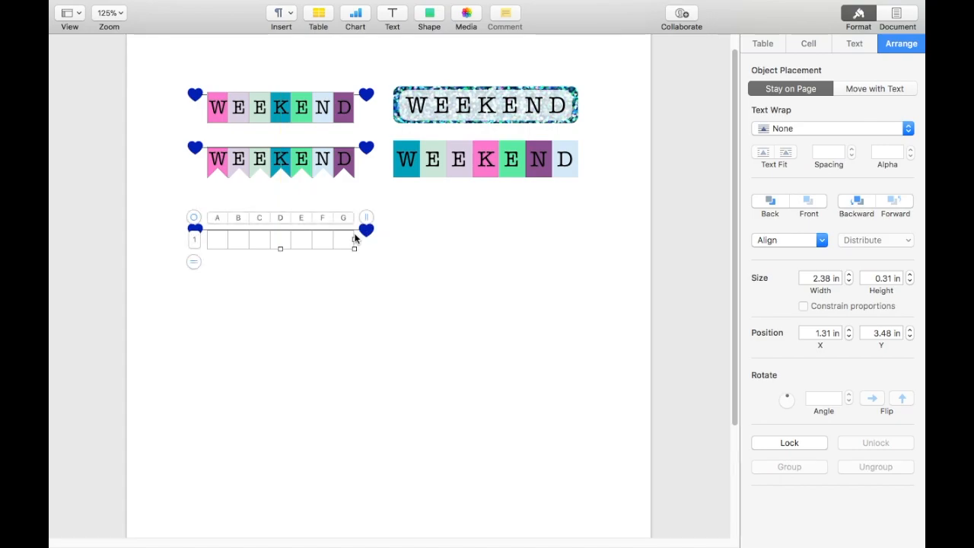
{"action": "left_click", "coordinate": [334, 285]}
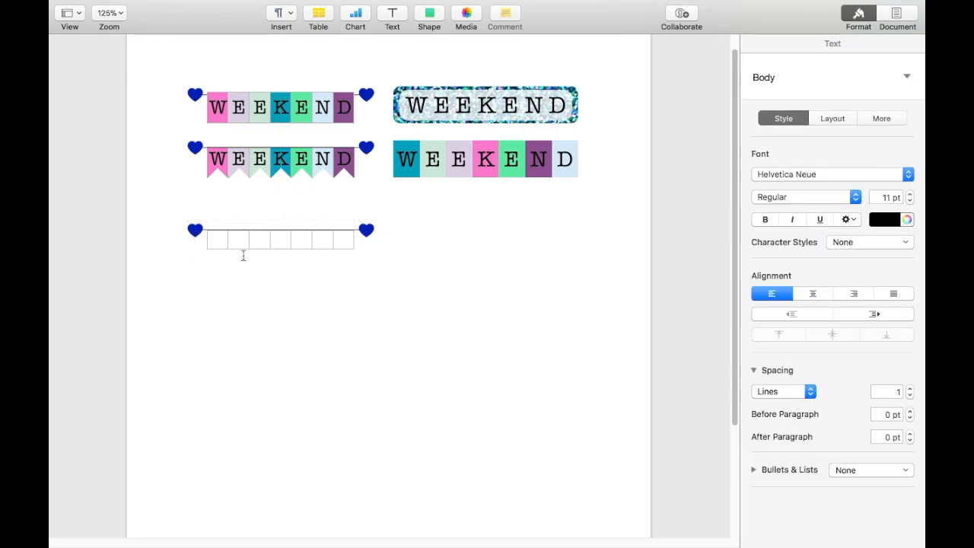
- Try a table height of 0.6 in, settle on a height of 0.5 in, and deselect the table
{"action": "left_click", "coordinate": [297, 248]}
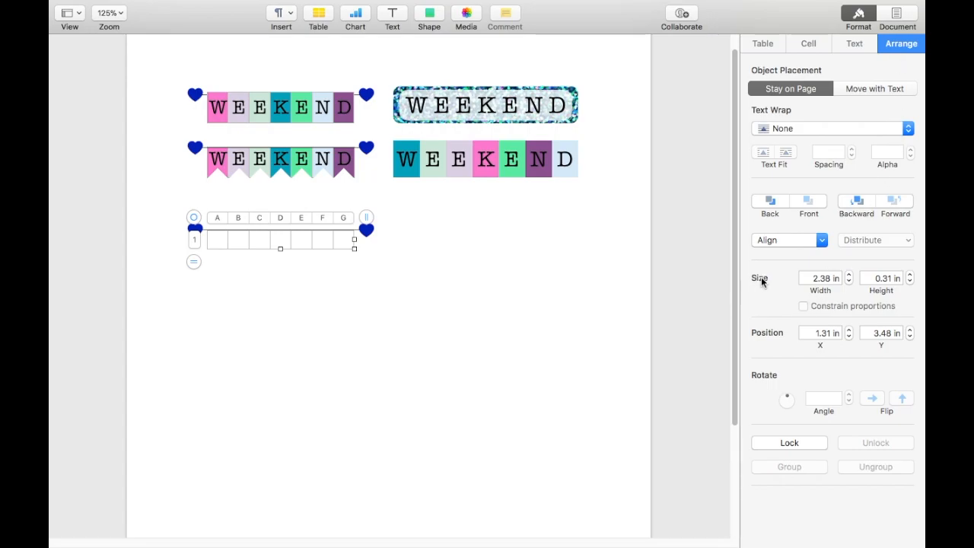
{"action": "left_click", "coordinate": [885, 278]}
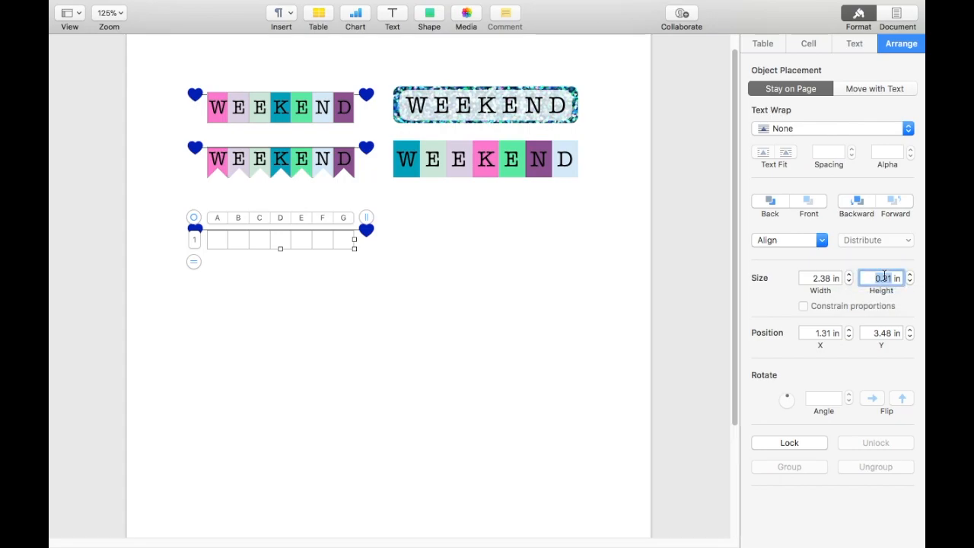
{"action": "type", "text": "0.6"}
{"action": "key", "text": "Return"}
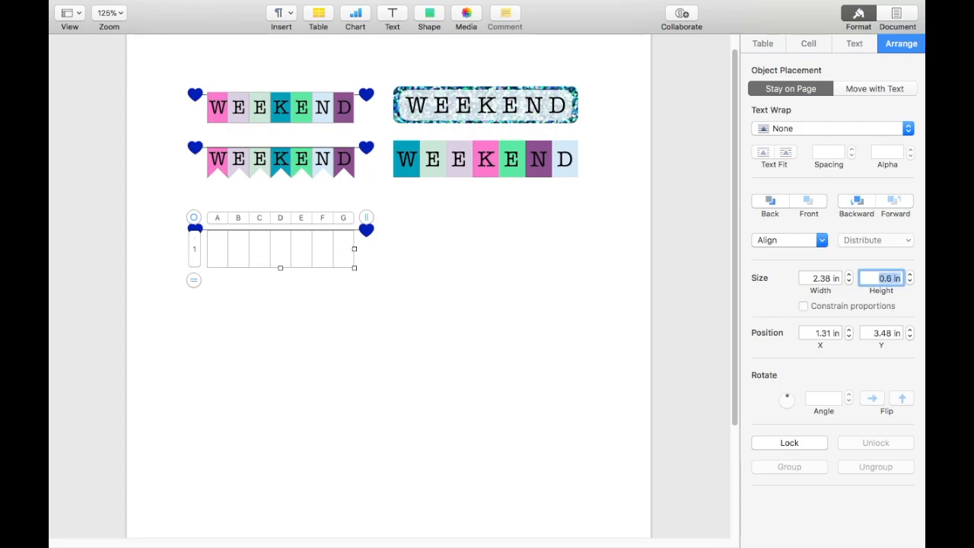
{"action": "type", "text": "0.5"}
{"action": "key", "text": "Return"}
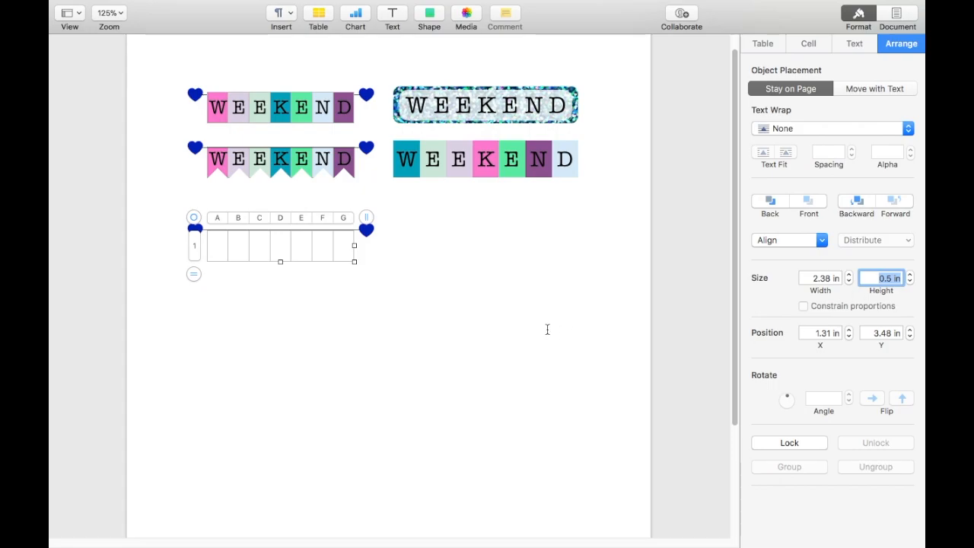
{"action": "left_click", "coordinate": [463, 349]}
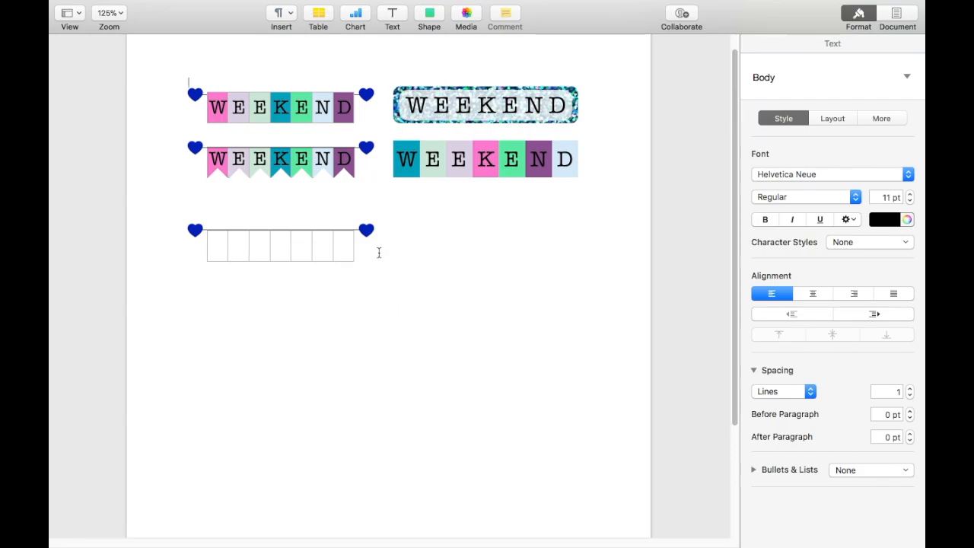
- Give the table's first cell a color fill in pink from the MermaidPalette
{"action": "left_click", "coordinate": [222, 258]}
{"action": "left_click", "coordinate": [222, 258]}
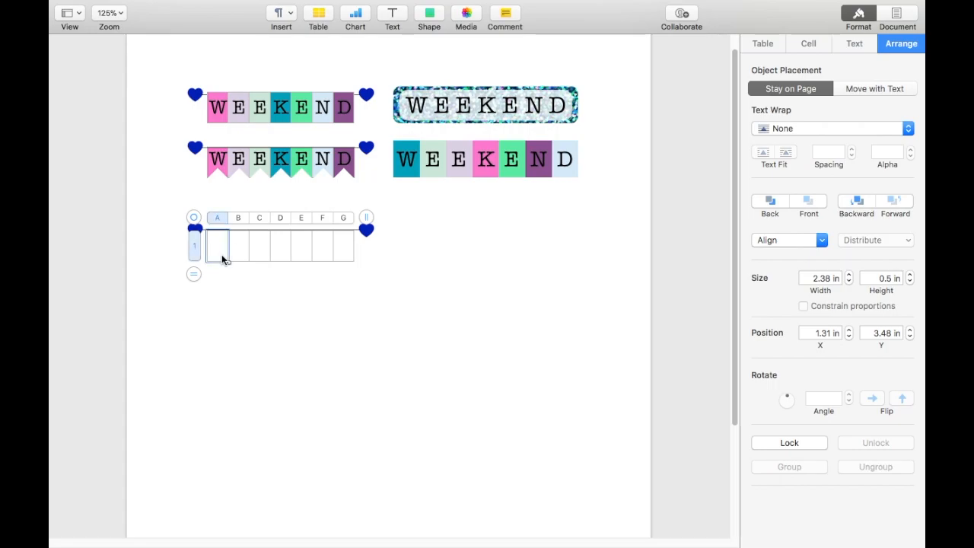
{"action": "left_click", "coordinate": [259, 285]}
{"action": "left_click", "coordinate": [255, 248]}
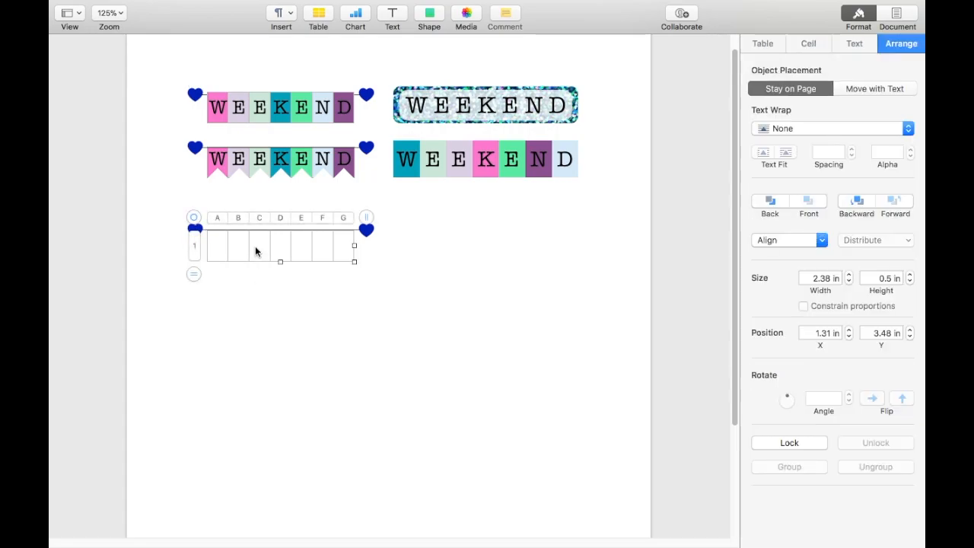
{"action": "left_click", "coordinate": [215, 251]}
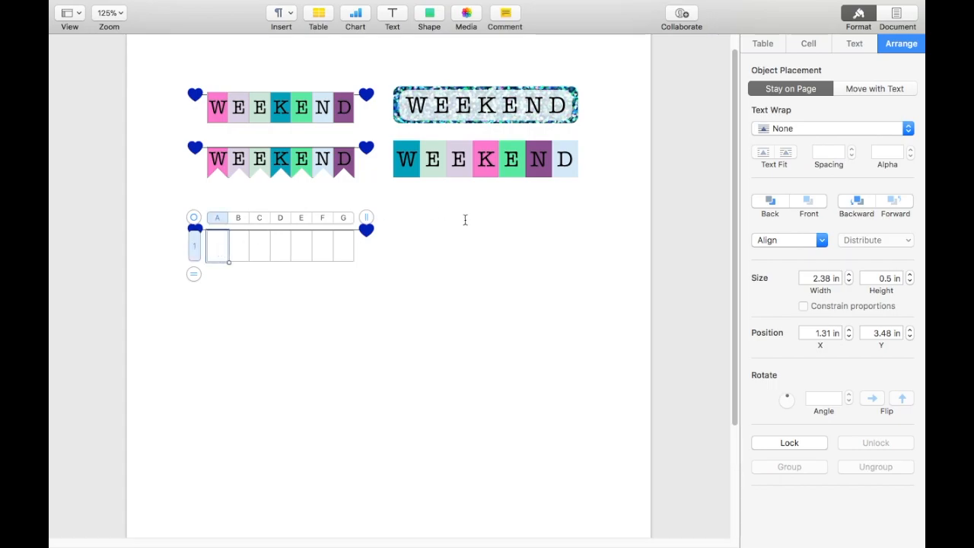
{"action": "left_click", "coordinate": [807, 44]}
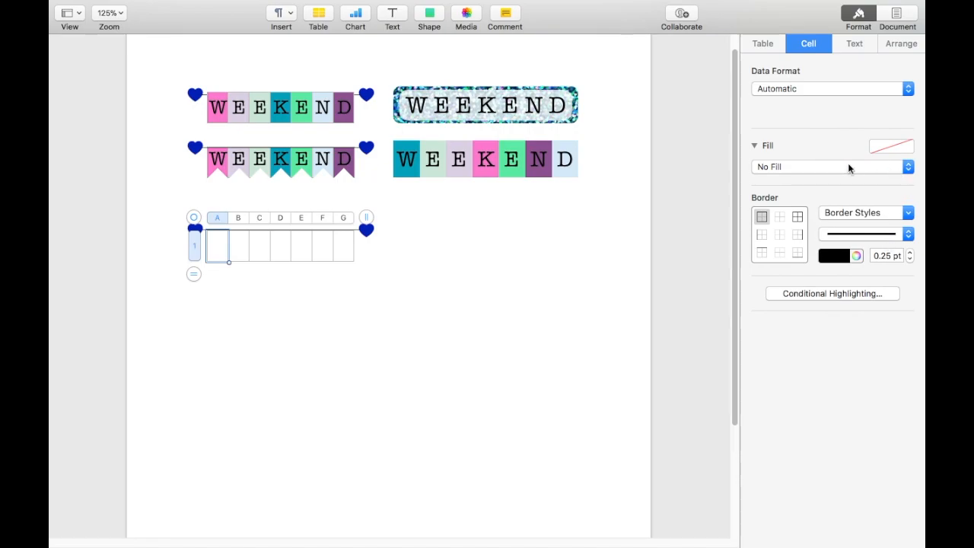
{"action": "left_click", "coordinate": [905, 166]}
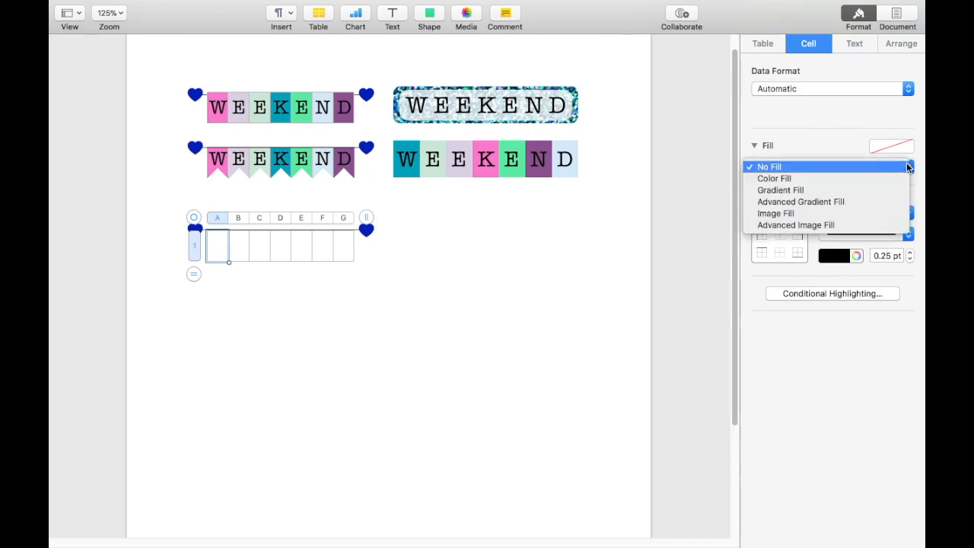
{"action": "left_click", "coordinate": [868, 178]}
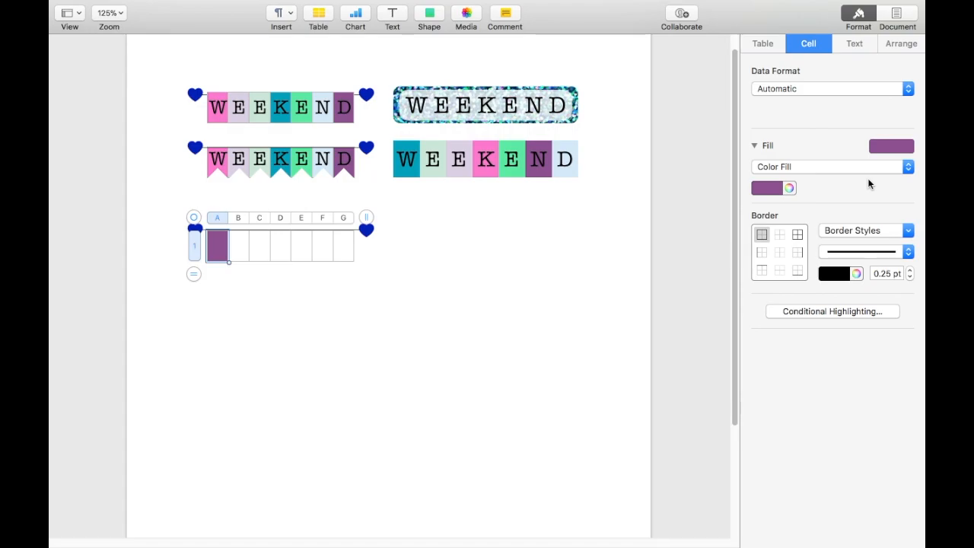
{"action": "left_click", "coordinate": [789, 188]}
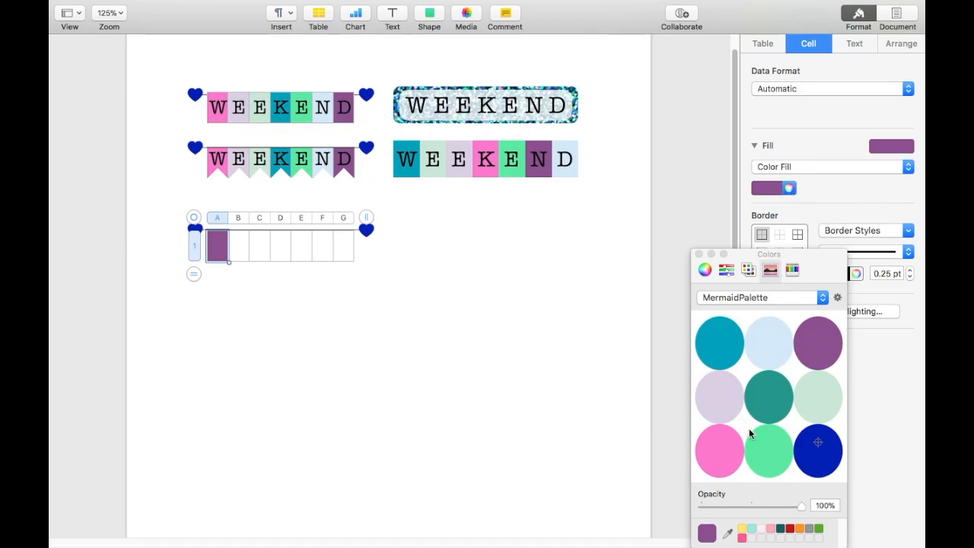
{"action": "left_click", "coordinate": [723, 449]}
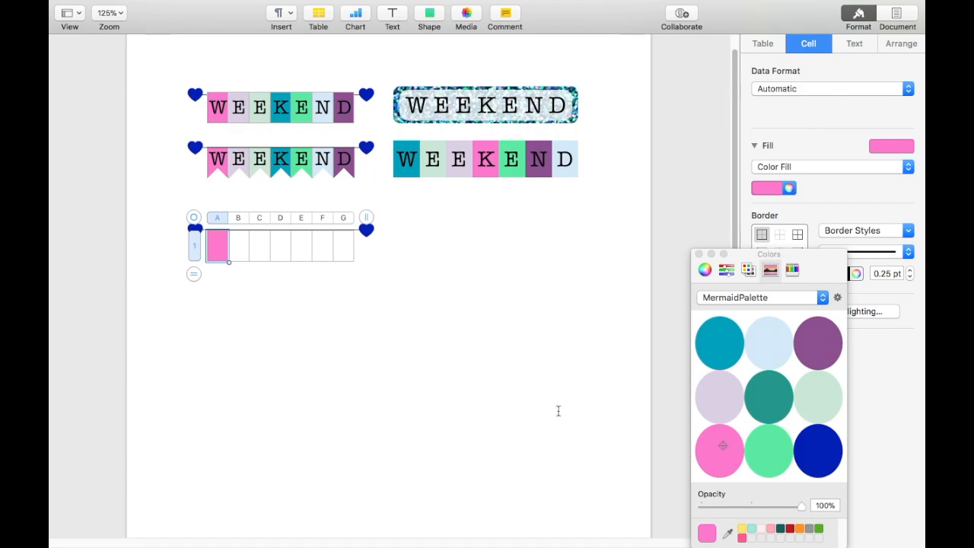
- Give the second cell a color fill in pale lavender from the MermaidPalette
{"action": "left_click", "coordinate": [238, 248]}
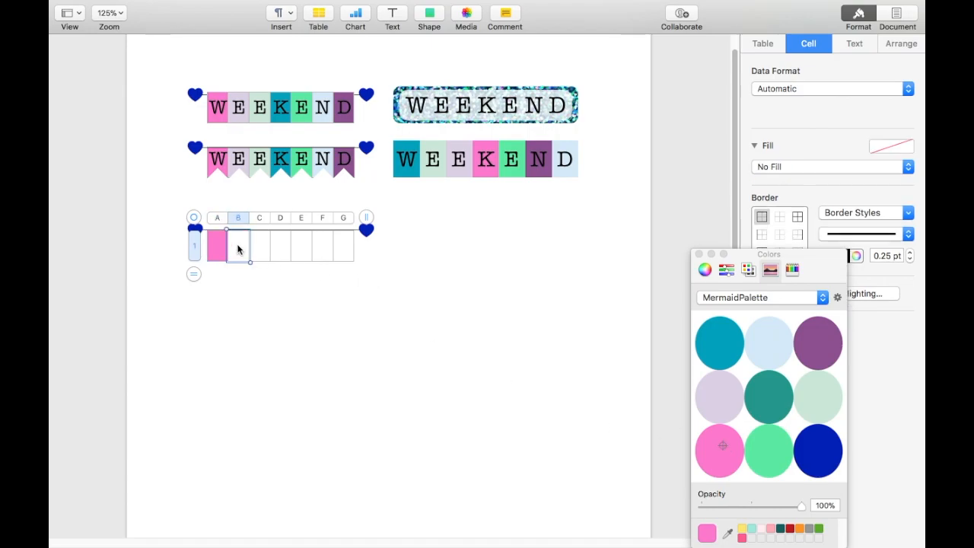
{"action": "left_click", "coordinate": [907, 167]}
{"action": "left_click", "coordinate": [895, 178]}
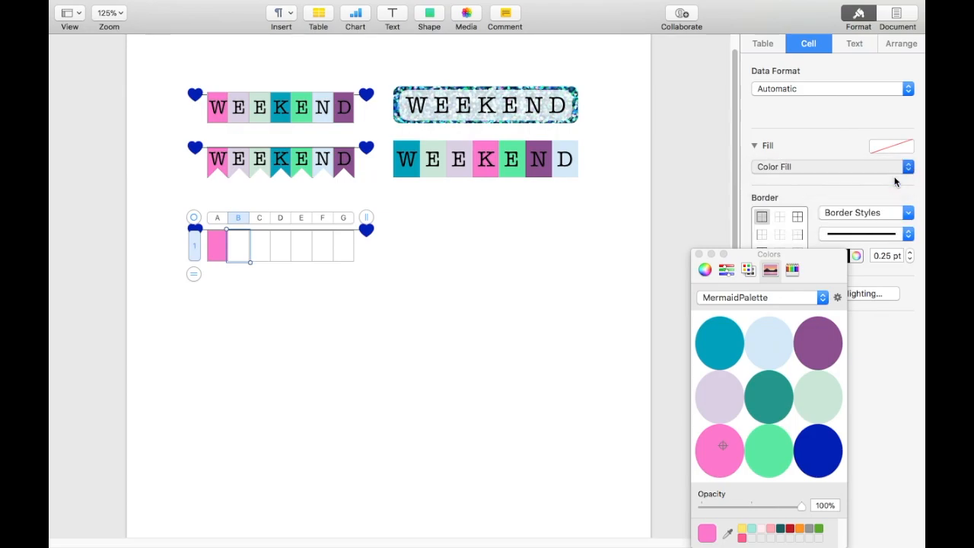
{"action": "left_click", "coordinate": [721, 397]}
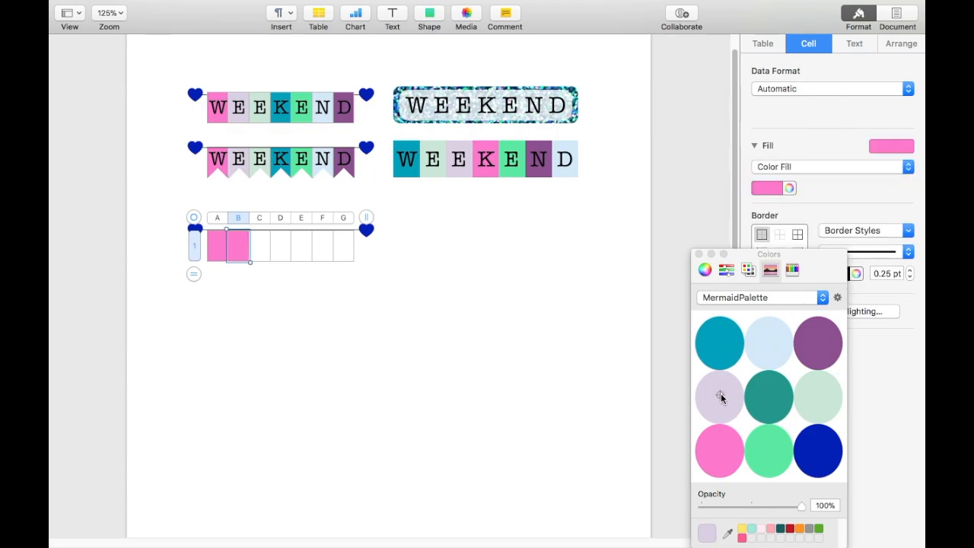
{"action": "left_click", "coordinate": [788, 188]}
{"action": "left_click", "coordinate": [718, 392]}
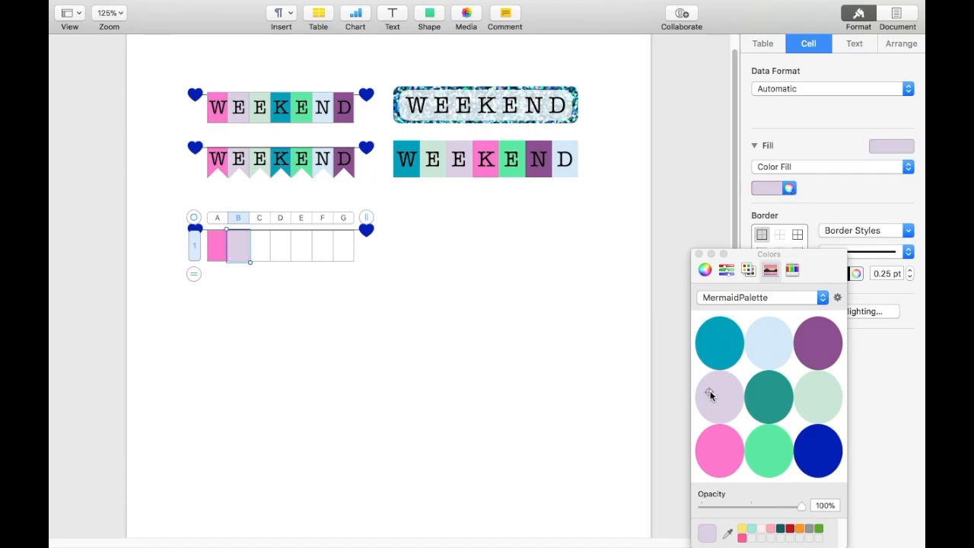
- Give the third cell a color fill in pale green from the MermaidPalette
{"action": "left_click", "coordinate": [266, 246]}
{"action": "left_click", "coordinate": [907, 167]}
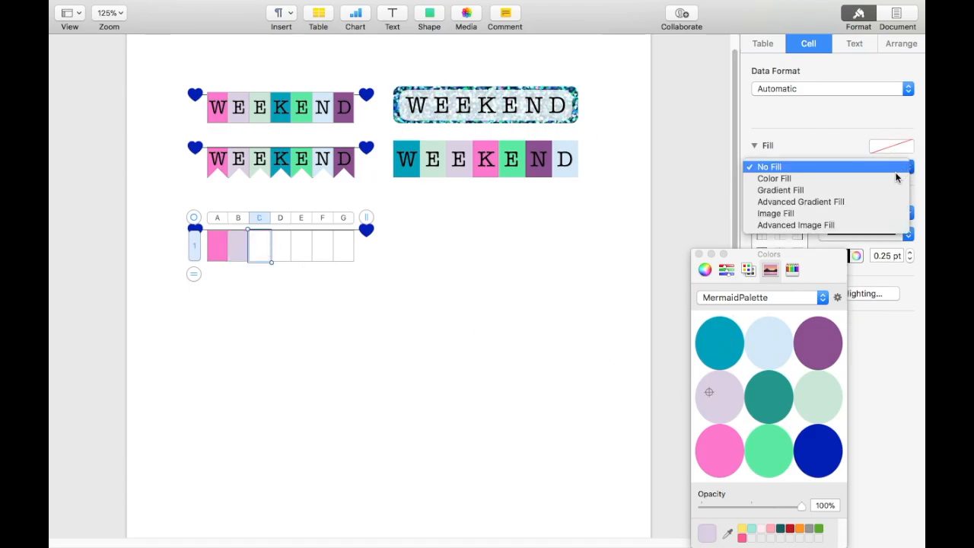
{"action": "left_click", "coordinate": [889, 177]}
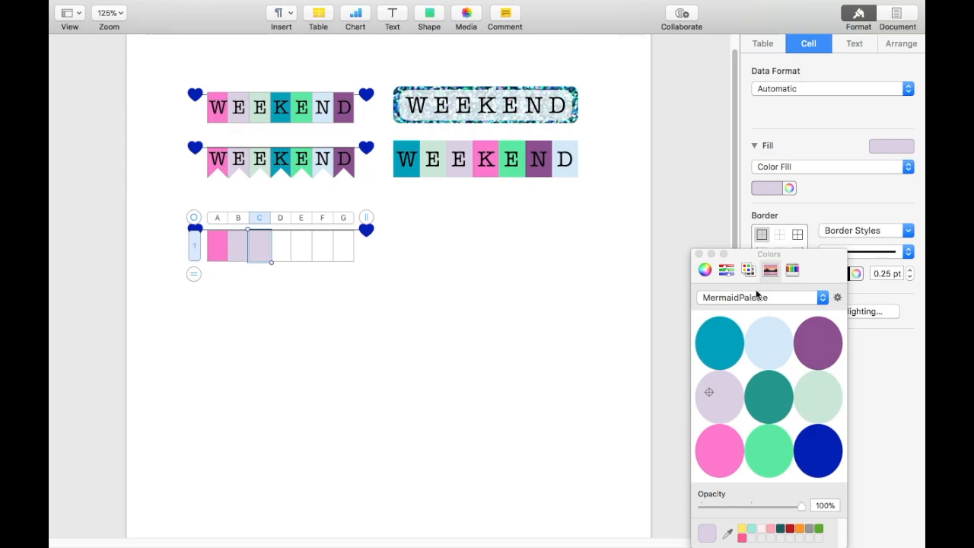
{"action": "left_click", "coordinate": [810, 392]}
{"action": "left_click", "coordinate": [789, 188]}
{"action": "left_click", "coordinate": [815, 395]}
- Give the fourth cell a color fill in the bright teal-blue from the MermaidPalette
{"action": "left_click", "coordinate": [280, 246]}
{"action": "left_click", "coordinate": [908, 167]}
{"action": "left_click", "coordinate": [889, 177]}
{"action": "left_click", "coordinate": [789, 188]}
{"action": "left_click", "coordinate": [723, 336]}
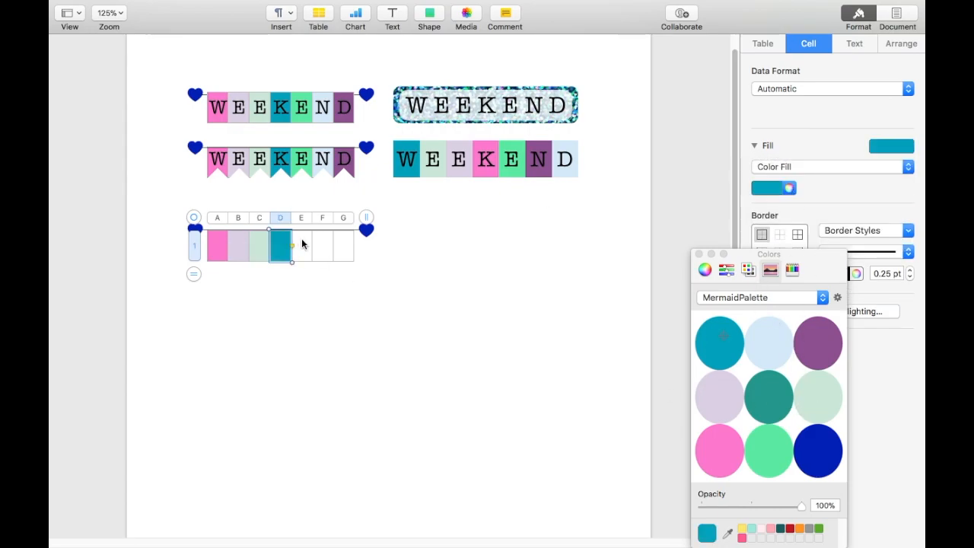
- Give the fifth cell a color fill in bright mint green from the MermaidPalette
{"action": "left_click", "coordinate": [302, 244]}
{"action": "left_click", "coordinate": [789, 188]}
{"action": "left_click", "coordinate": [767, 442]}
- Color-fill the sixth cell light blue and the seventh cell purple from the MermaidPalette, and deselect the table
{"action": "left_click", "coordinate": [323, 246]}
{"action": "left_click", "coordinate": [908, 166]}
{"action": "left_click", "coordinate": [889, 177]}
{"action": "left_click", "coordinate": [789, 188]}
{"action": "left_click", "coordinate": [767, 335]}
{"action": "left_click", "coordinate": [343, 246]}
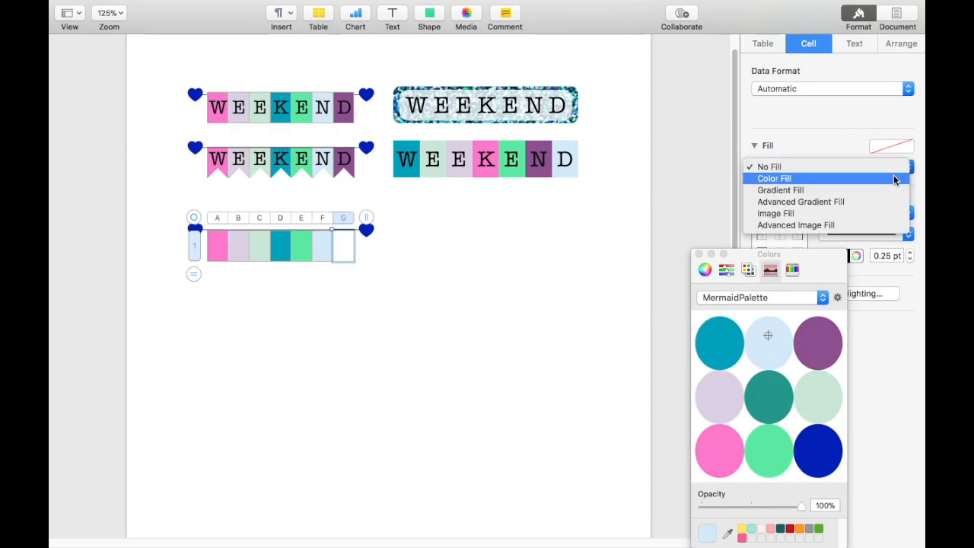
{"action": "left_click", "coordinate": [587, 279]}
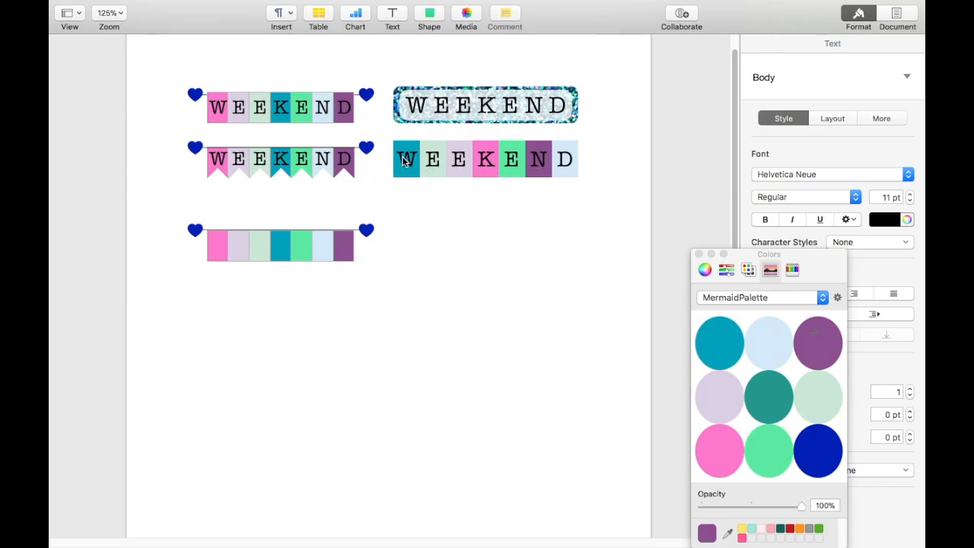
- Enter the letters W, E, E, K, E, N, D one per cell across the table, and deselect it
{"action": "left_click", "coordinate": [215, 253]}
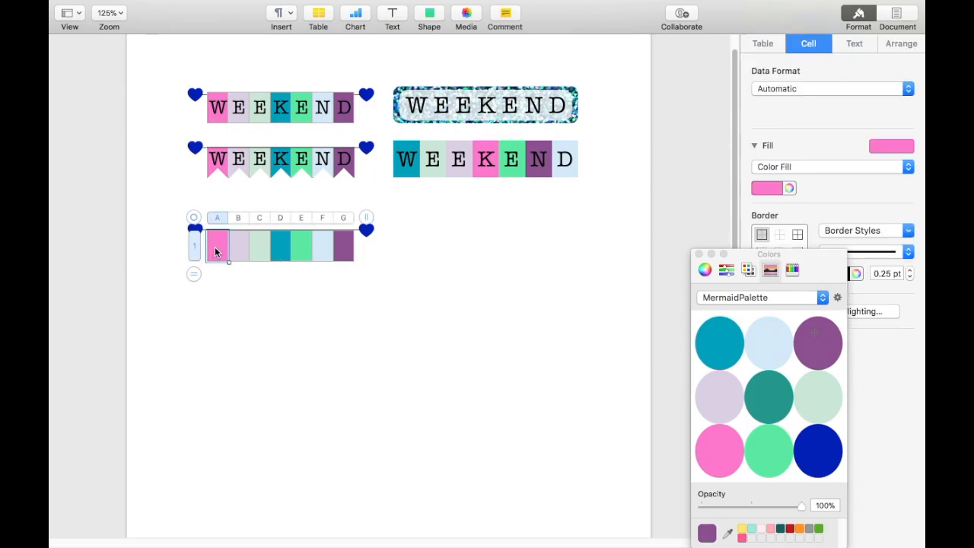
{"action": "type", "text": "W\tE\tE\tK\tE\tN"}
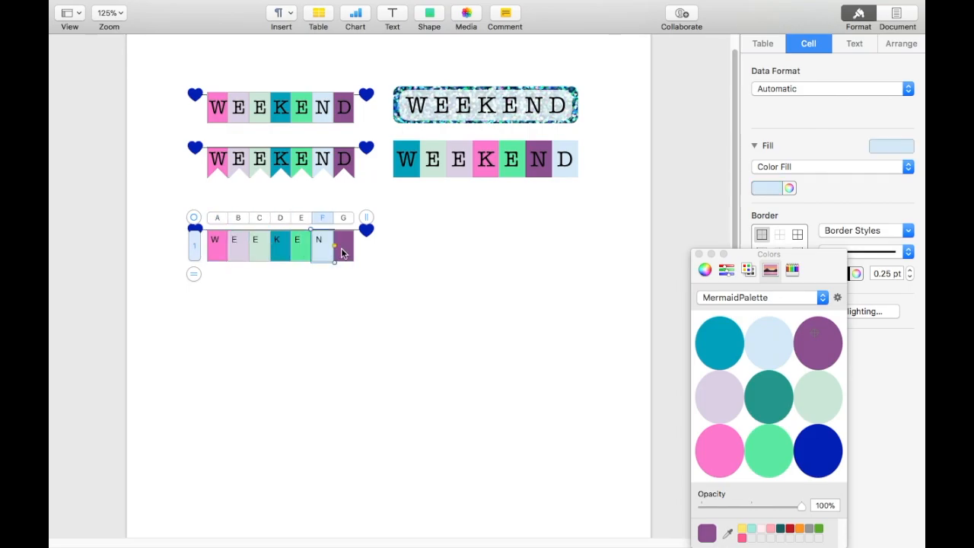
{"action": "key", "text": "Tab"}
{"action": "type", "text": "D"}
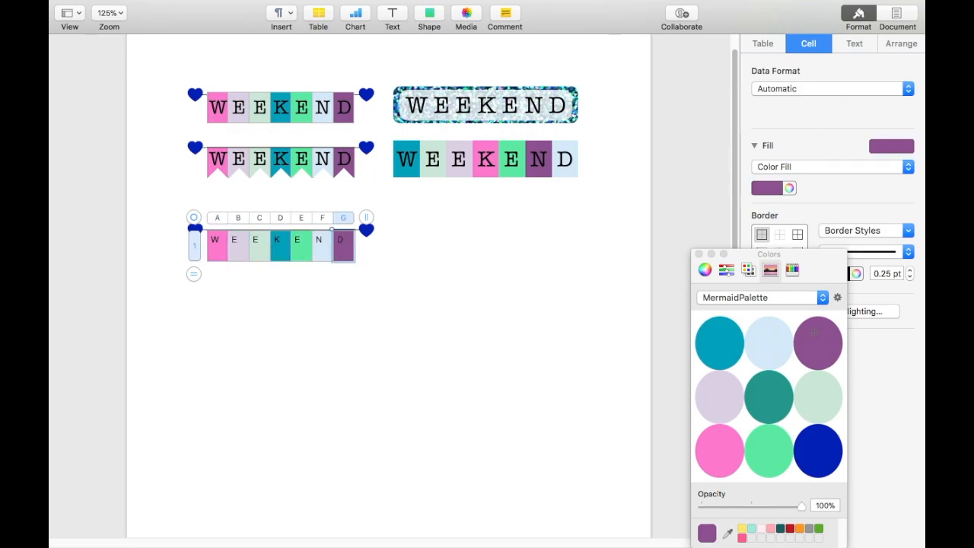
{"action": "left_click", "coordinate": [345, 334]}
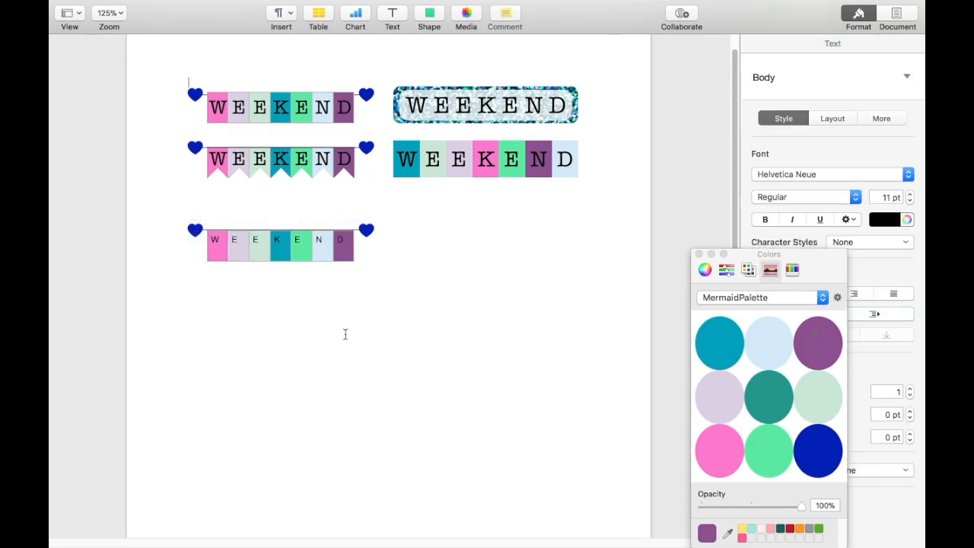
- Select the whole table, close the color picker, and center the letters horizontally and vertically in their cells
{"action": "left_click", "coordinate": [229, 253]}
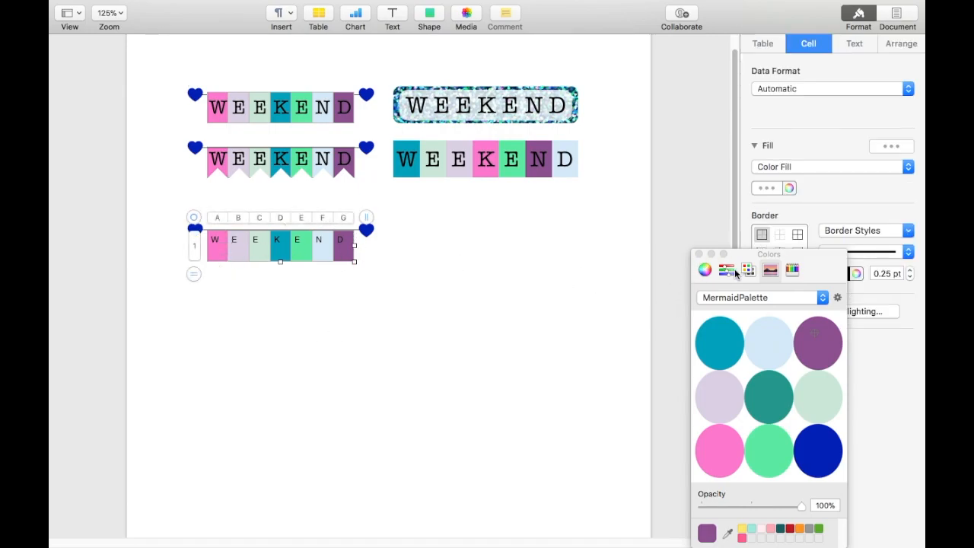
{"action": "left_click", "coordinate": [699, 254]}
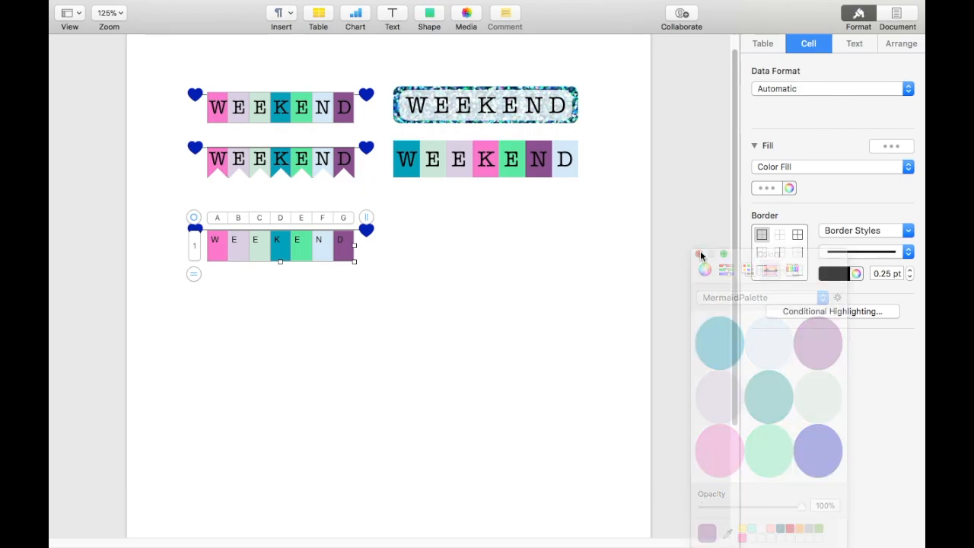
{"action": "left_click", "coordinate": [855, 45]}
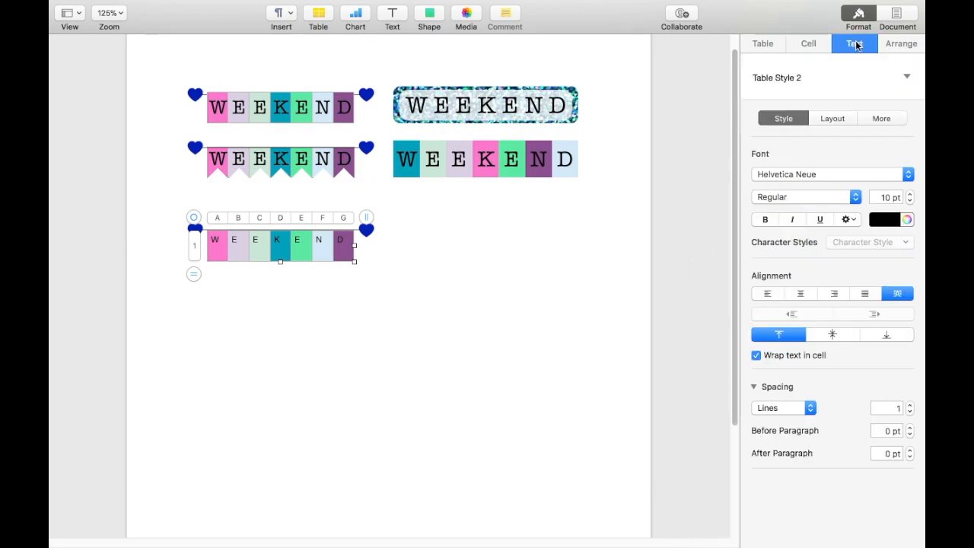
{"action": "left_click", "coordinate": [801, 293]}
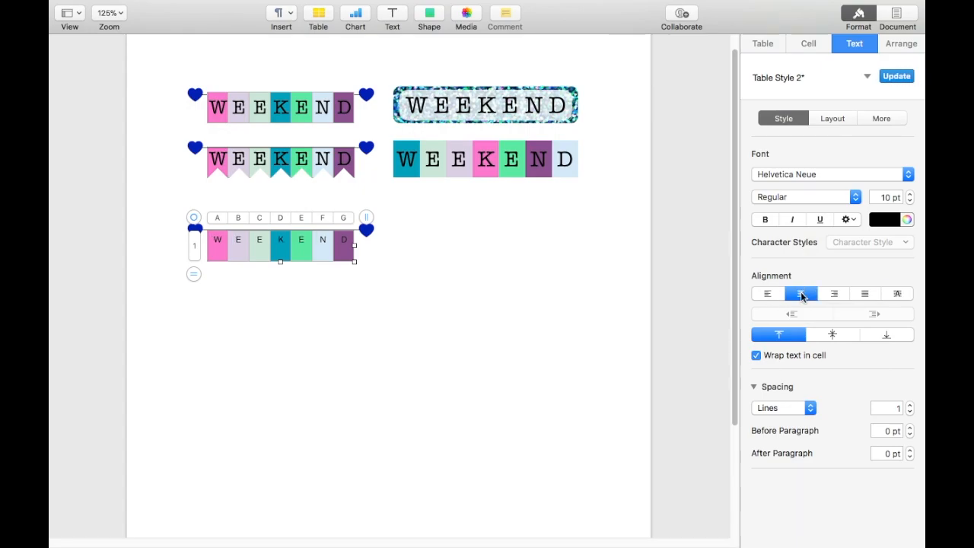
{"action": "left_click", "coordinate": [834, 335]}
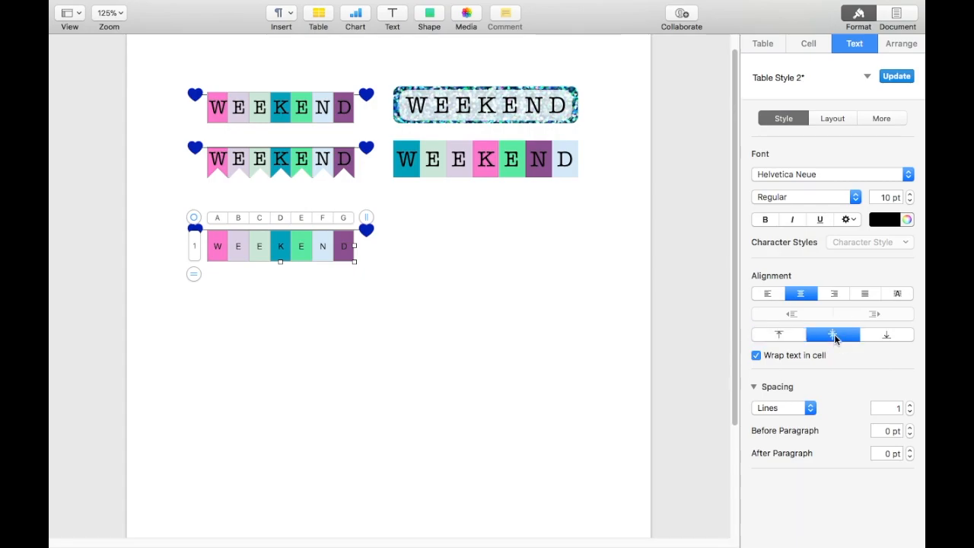
- Set the table's letters in American Typewriter and enlarge them to 25 pt
{"action": "left_click", "coordinate": [909, 174]}
{"action": "scroll", "coordinate": [837, 130], "scroll_direction": "up", "scroll_amount": 20}
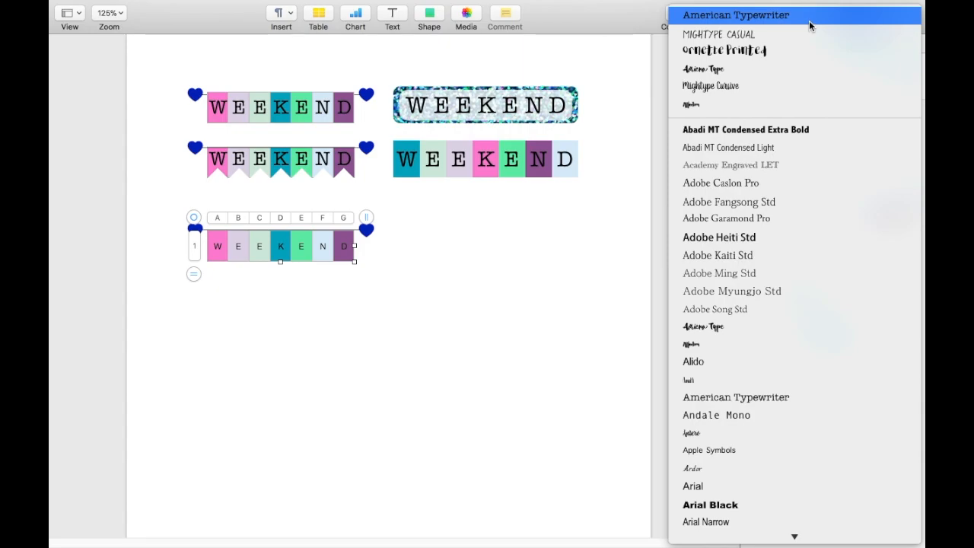
{"action": "left_click", "coordinate": [809, 17]}
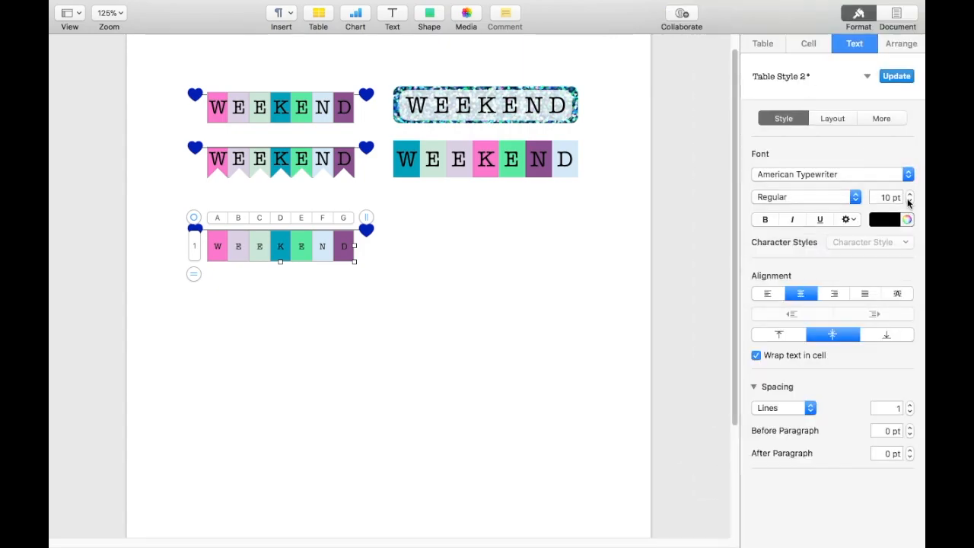
{"action": "left_click", "coordinate": [910, 194]}
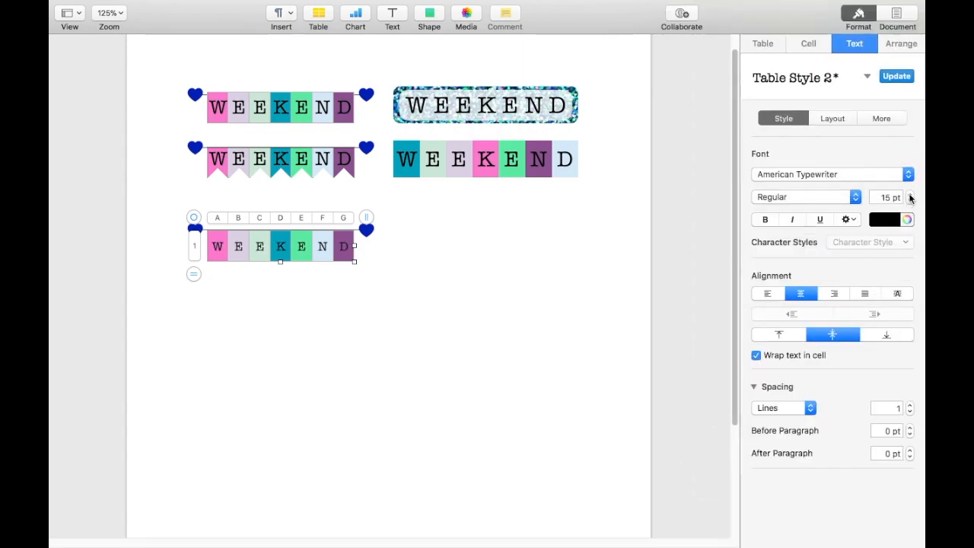
{"action": "left_click", "coordinate": [910, 194]}
{"action": "left_click", "coordinate": [910, 194]}
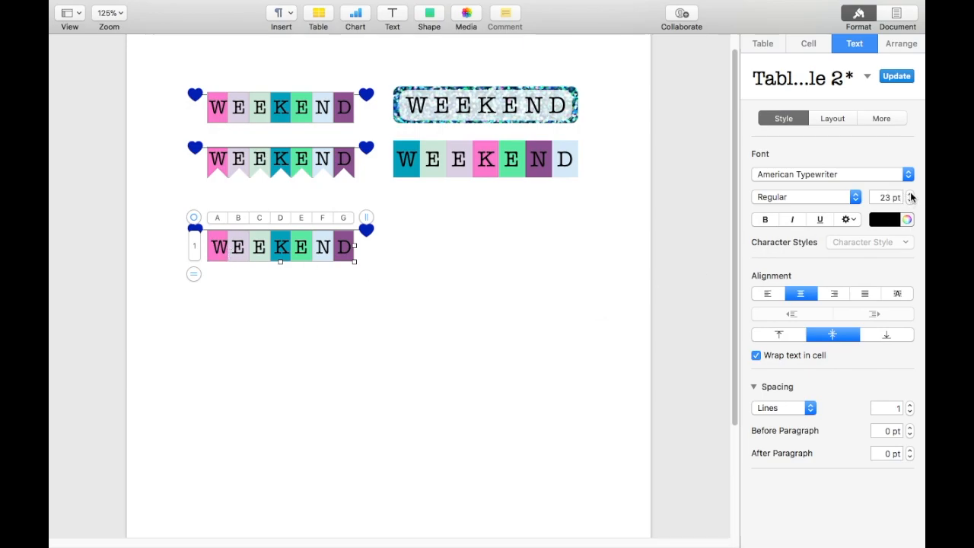
{"action": "left_click", "coordinate": [911, 195]}
{"action": "left_click", "coordinate": [910, 194]}
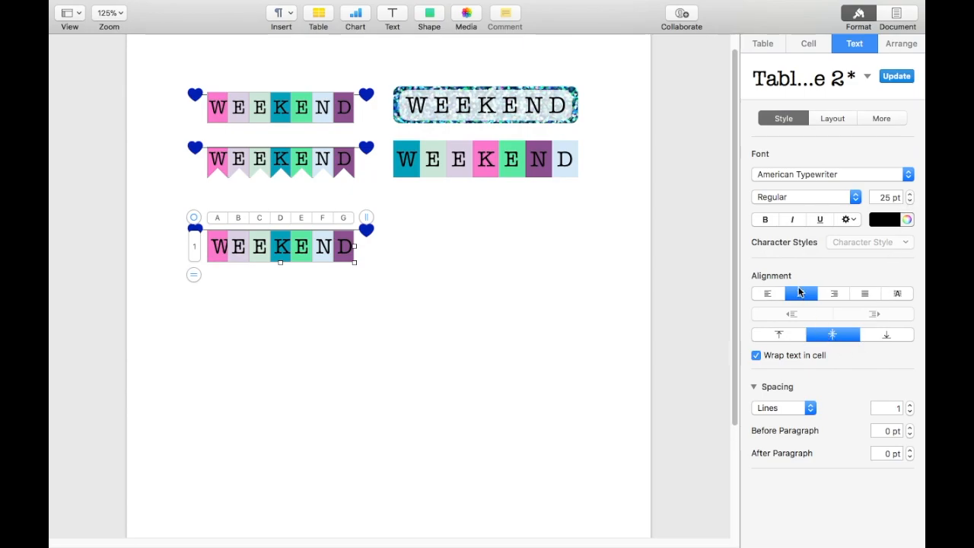
- Reduce the table's letters to 20 pt and deselect the table
{"action": "left_click", "coordinate": [909, 201]}
{"action": "left_click", "coordinate": [910, 201]}
{"action": "left_click", "coordinate": [910, 201]}
{"action": "left_click", "coordinate": [909, 201]}
{"action": "left_click", "coordinate": [910, 201]}
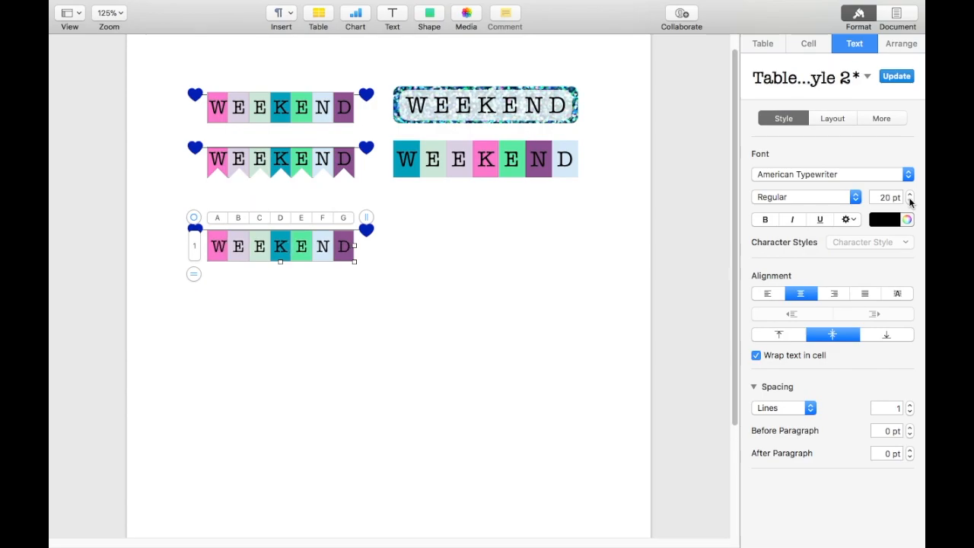
{"action": "left_click", "coordinate": [514, 385]}
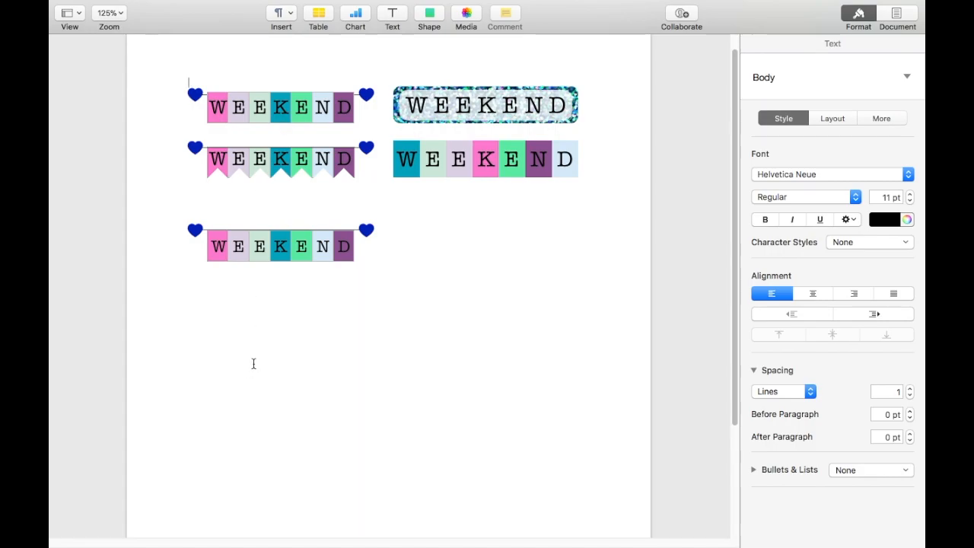
- Delete the letters from all seven cells of the new banner's table and deselect it
{"action": "left_click", "coordinate": [223, 248]}
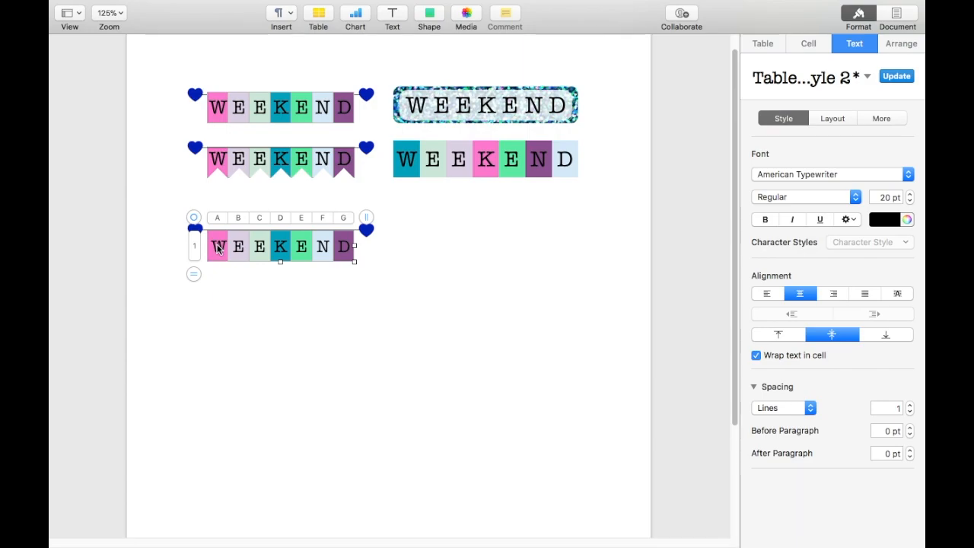
{"action": "left_click", "coordinate": [217, 249]}
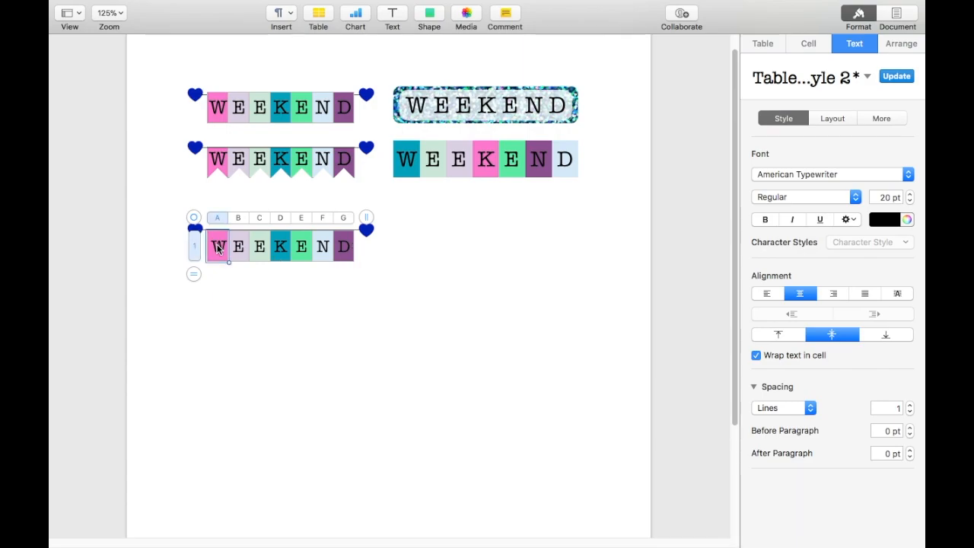
{"action": "double_click", "coordinate": [218, 249]}
{"action": "key", "text": "BackSpace"}
{"action": "left_click", "coordinate": [232, 246]}
{"action": "key", "text": "BackSpace"}
{"action": "left_click", "coordinate": [259, 248]}
{"action": "double_click", "coordinate": [261, 249]}
{"action": "key", "text": "BackSpace"}
{"action": "left_click", "coordinate": [278, 248]}
{"action": "double_click", "coordinate": [280, 248]}
{"action": "key", "text": "BackSpace"}
{"action": "double_click", "coordinate": [302, 248]}
{"action": "key", "text": "BackSpace"}
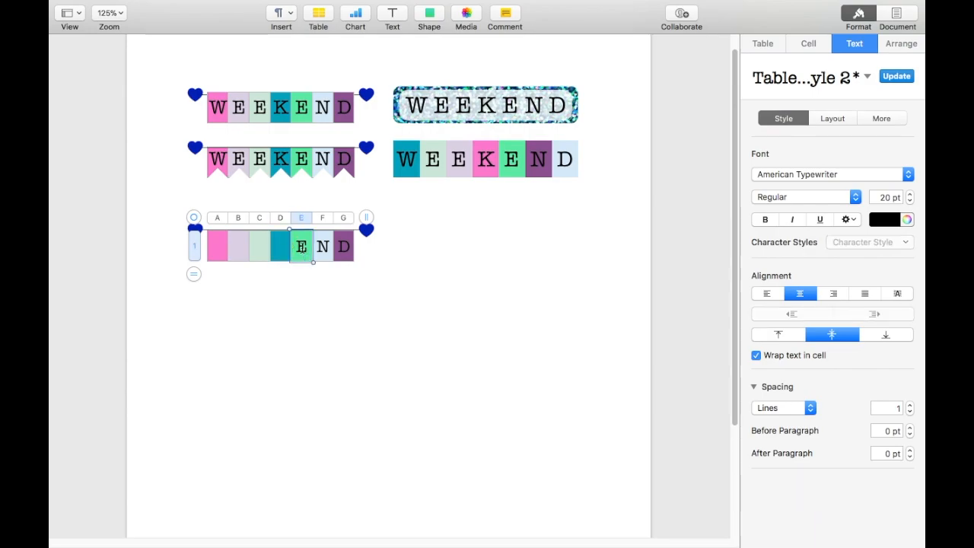
{"action": "double_click", "coordinate": [322, 248]}
{"action": "key", "text": "BackSpace"}
{"action": "double_click", "coordinate": [343, 248]}
{"action": "key", "text": "BackSpace"}
{"action": "left_click", "coordinate": [319, 363]}
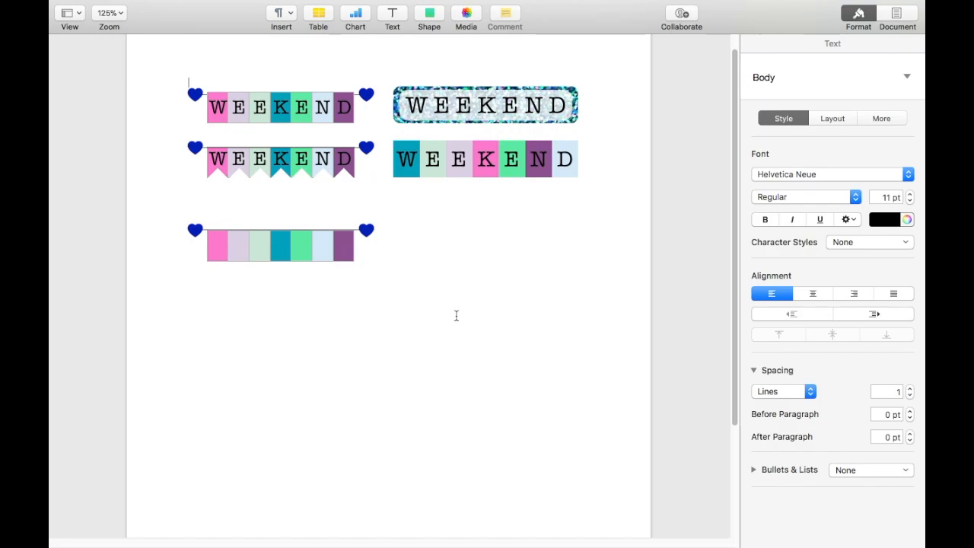
- Check the cell border settings of the sample WEEKEND table that has no string, and deselect it
{"action": "left_click", "coordinate": [464, 166]}
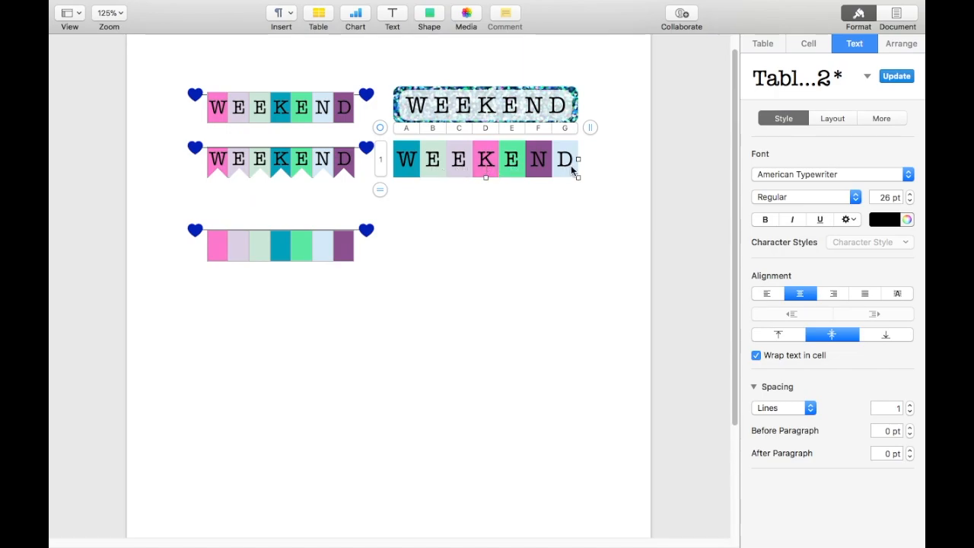
{"action": "left_click", "coordinate": [813, 44]}
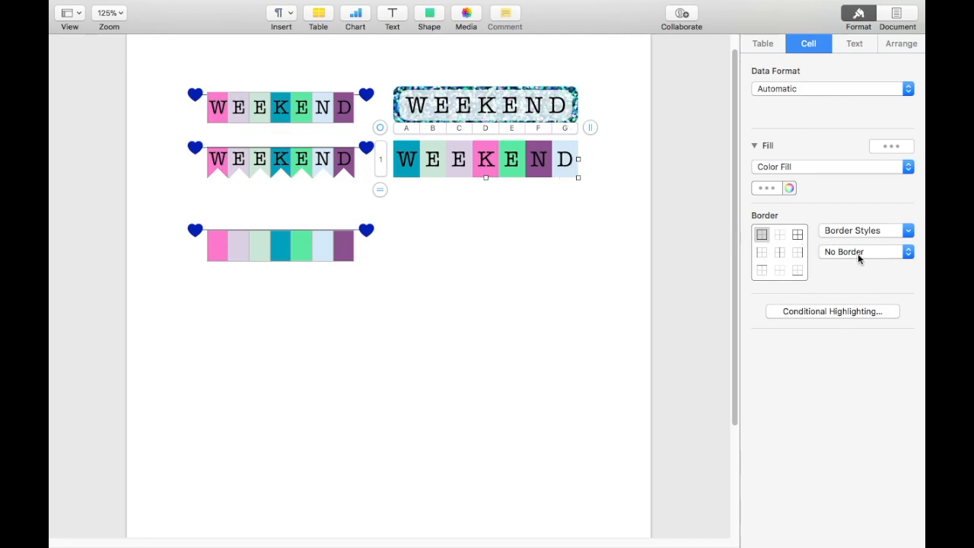
{"action": "left_click", "coordinate": [571, 260]}
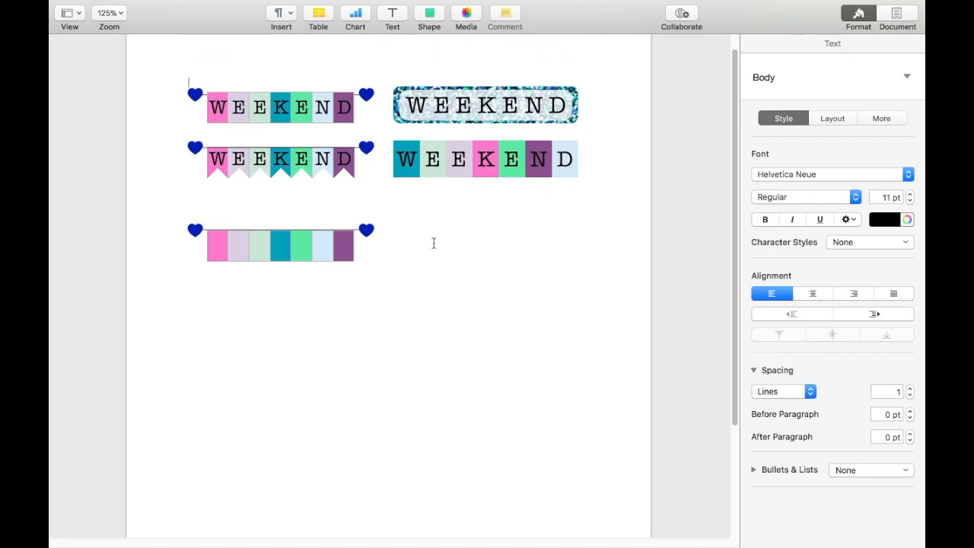
- Choose a border style for all cell borders of the new banner's table and deselect it
{"action": "left_click", "coordinate": [325, 256]}
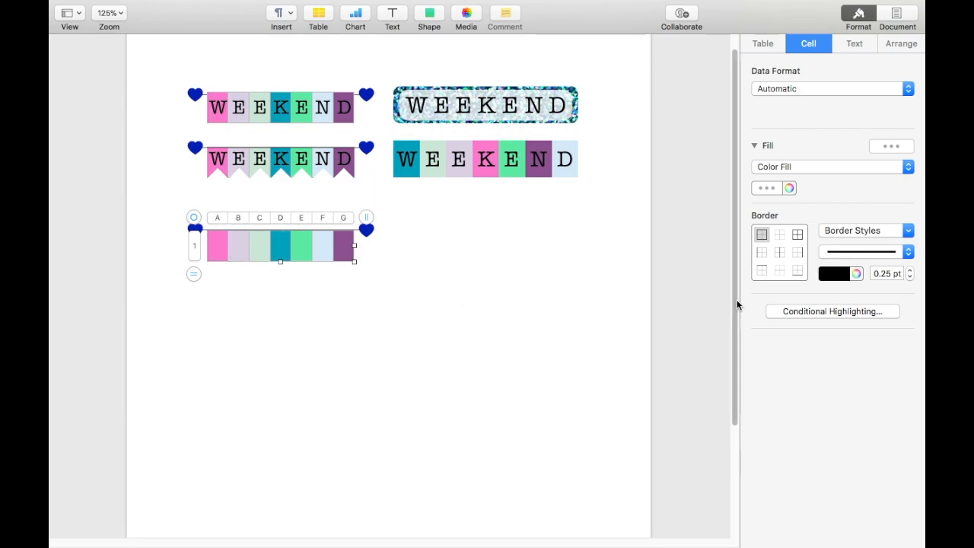
{"action": "left_click", "coordinate": [797, 235]}
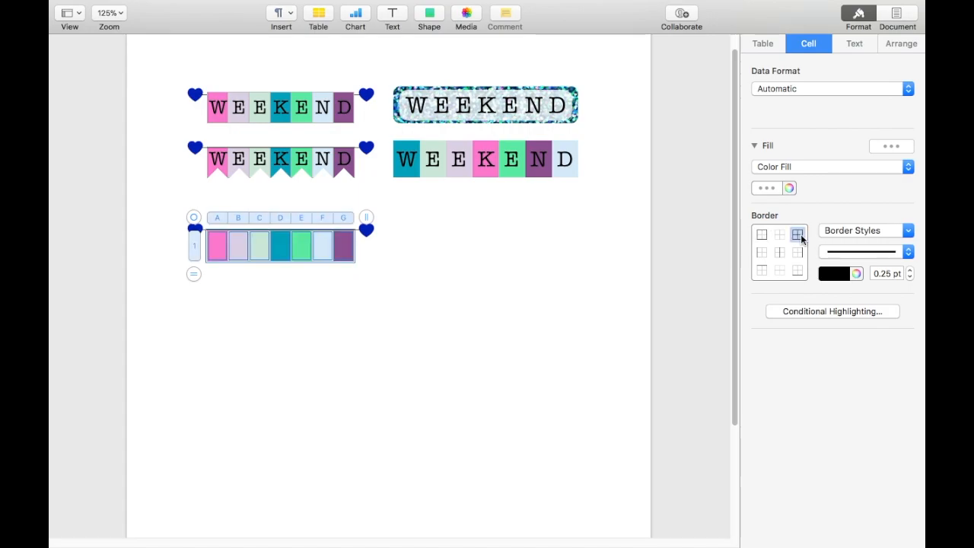
{"action": "left_click", "coordinate": [905, 232]}
{"action": "left_click", "coordinate": [839, 432]}
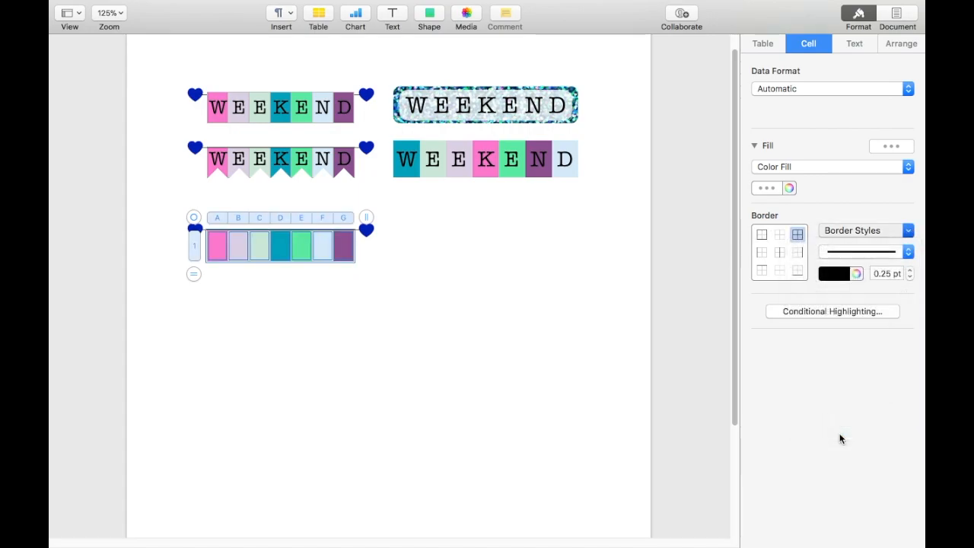
{"action": "left_click", "coordinate": [528, 422]}
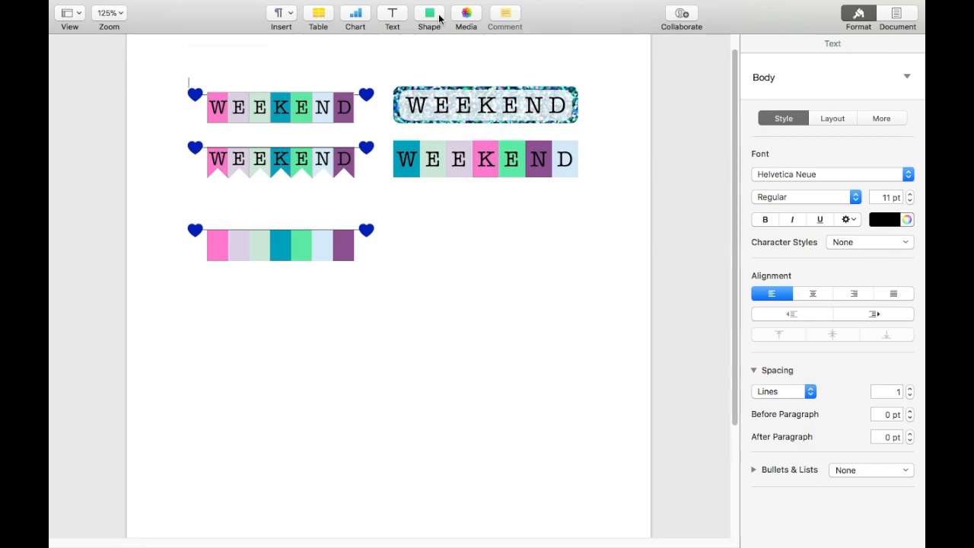
- Insert a text box, set its text wrap to None, and move it to the blank area below the new banner
{"action": "left_click", "coordinate": [394, 16]}
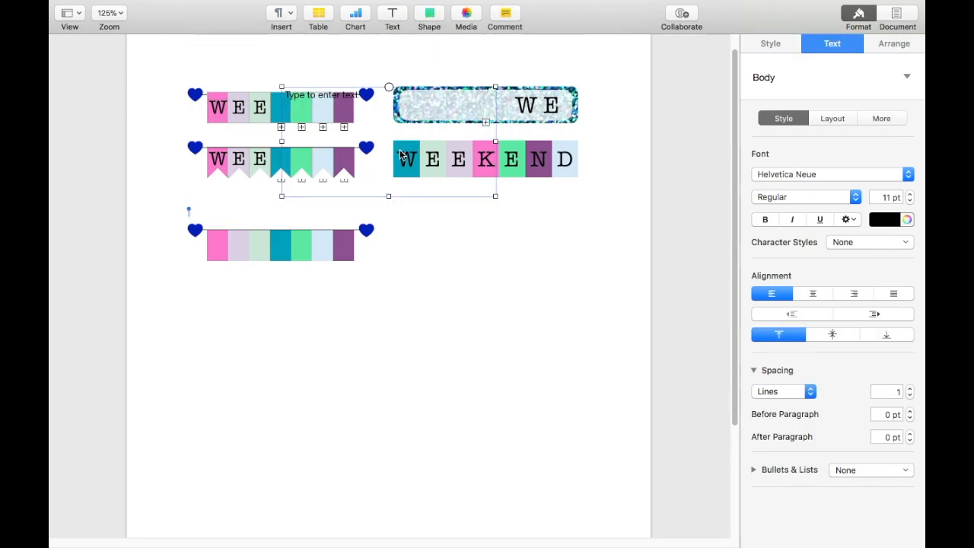
{"action": "left_click", "coordinate": [897, 46]}
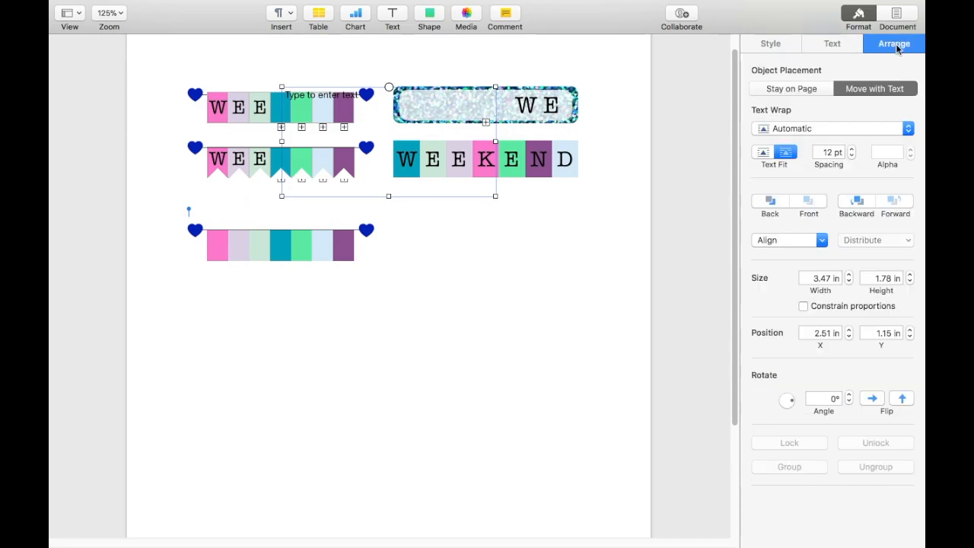
{"action": "left_click", "coordinate": [910, 129]}
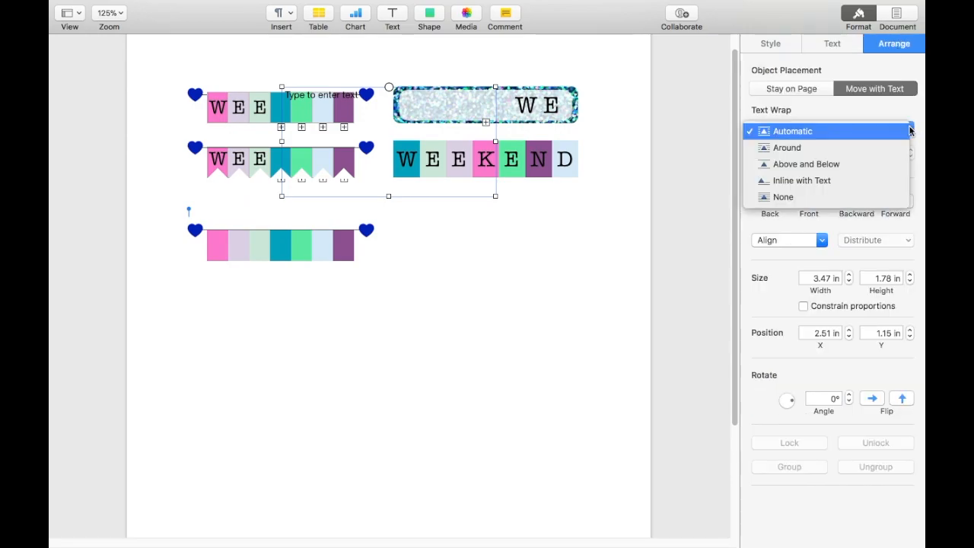
{"action": "left_click", "coordinate": [875, 197]}
{"action": "left_click_drag", "start_coordinate": [428, 191], "coordinate": [424, 440]}
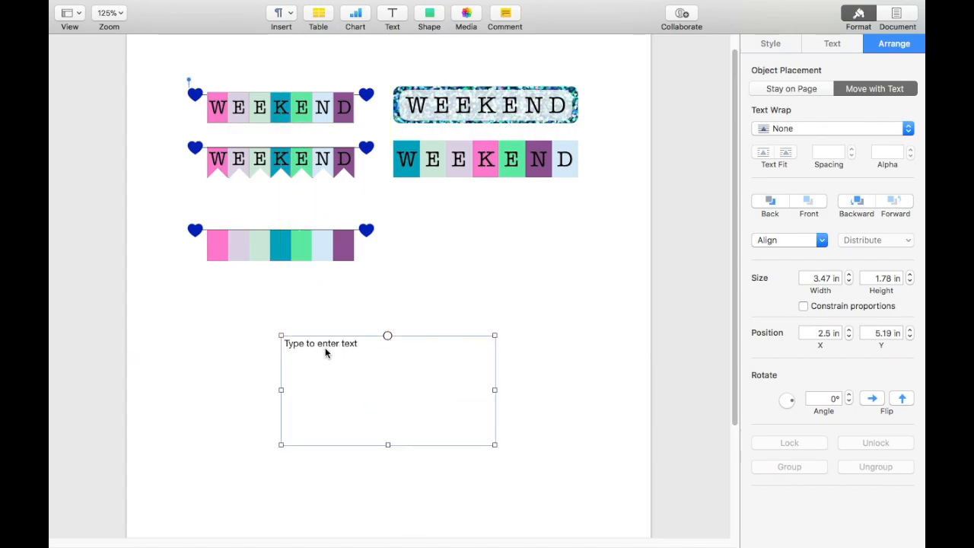
- Enter W in the text box and shrink the box to about 0.61 by 0.75 in
{"action": "left_click", "coordinate": [325, 348]}
{"action": "type", "text": "W"}
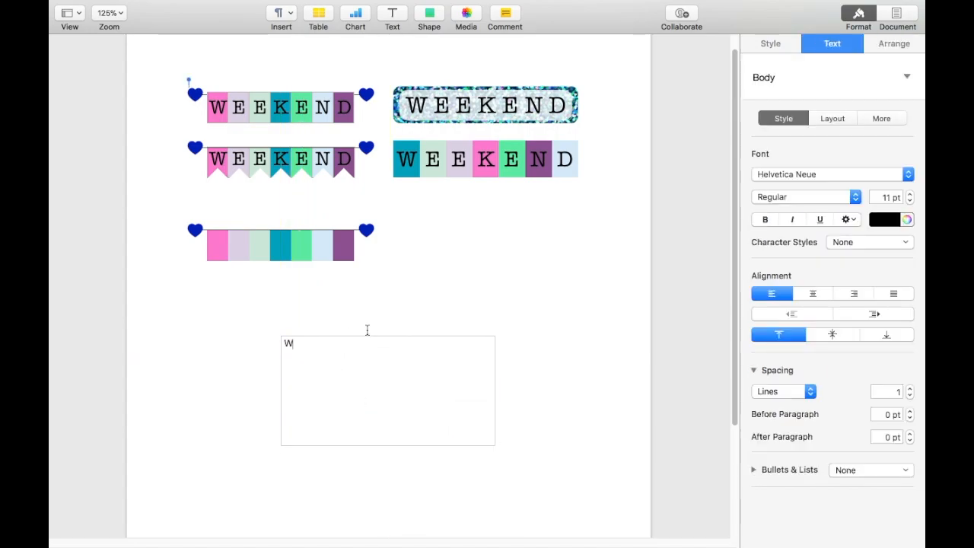
{"action": "left_click", "coordinate": [513, 334]}
{"action": "left_click", "coordinate": [315, 357]}
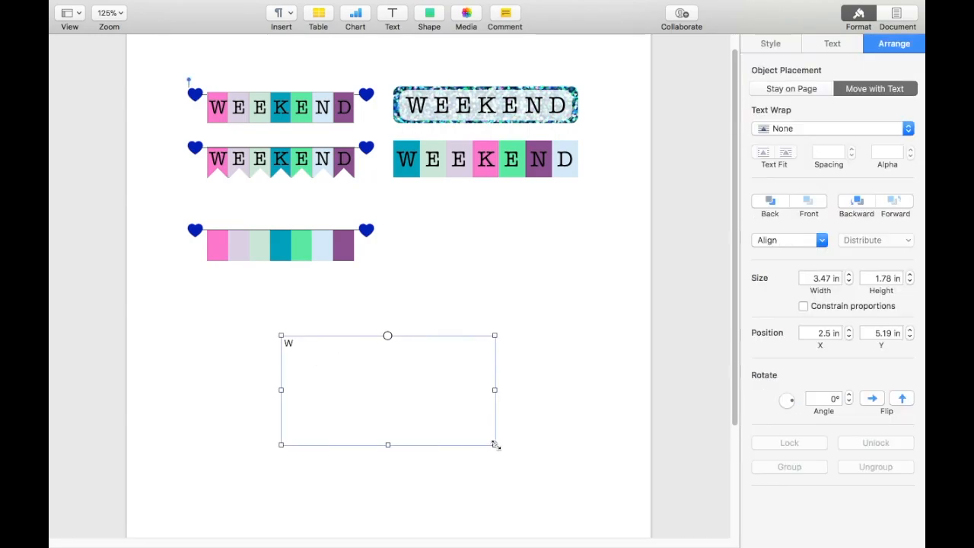
{"action": "left_click_drag", "start_coordinate": [495, 444], "coordinate": [319, 381]}
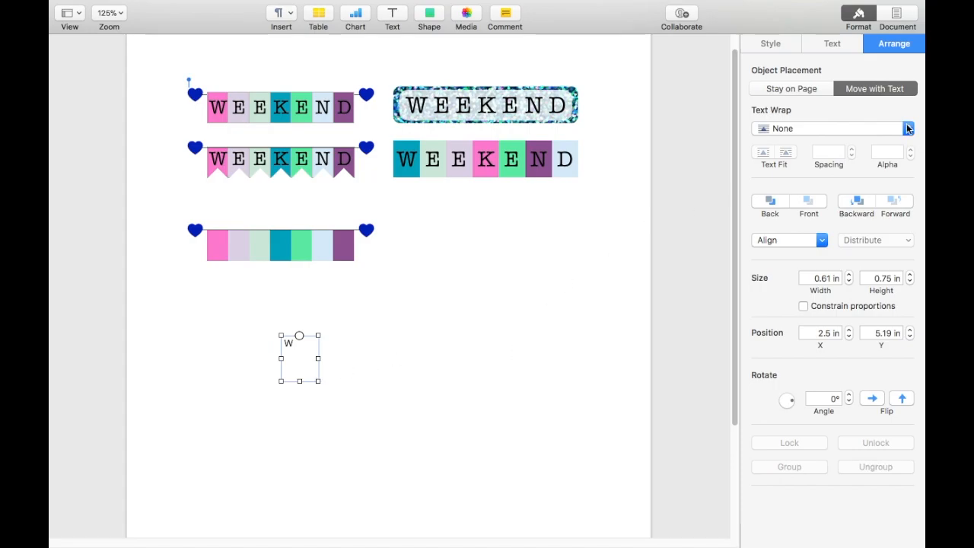
- Set the W in the text box to American Typewriter and enlarge it to 20 pt
{"action": "left_click", "coordinate": [828, 46]}
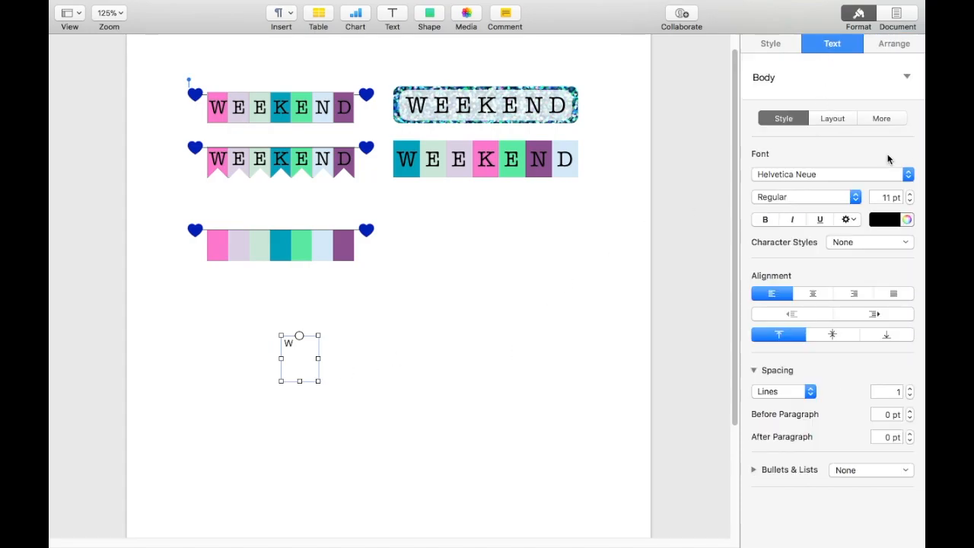
{"action": "left_click", "coordinate": [909, 174]}
{"action": "scroll", "coordinate": [795, 16], "scroll_direction": "up", "scroll_amount": 15}
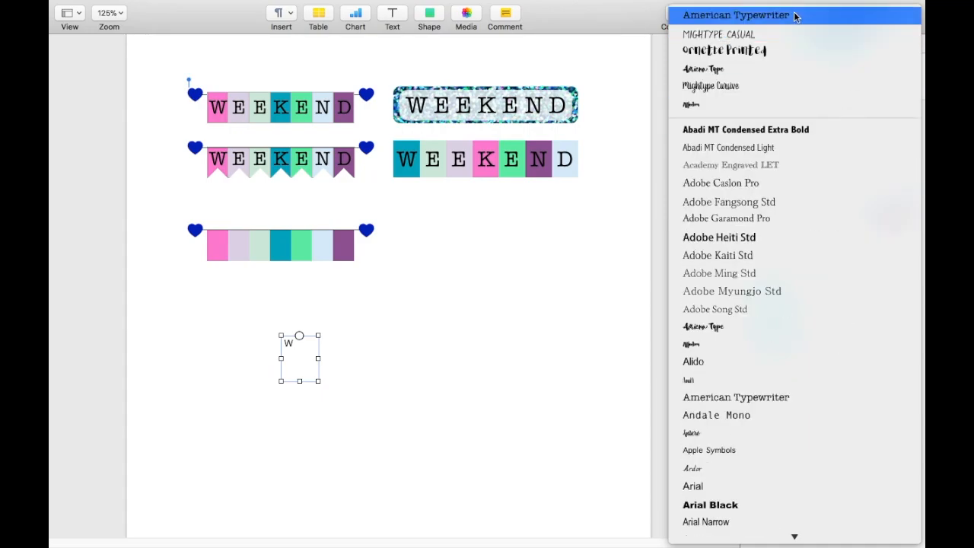
{"action": "left_click", "coordinate": [795, 16]}
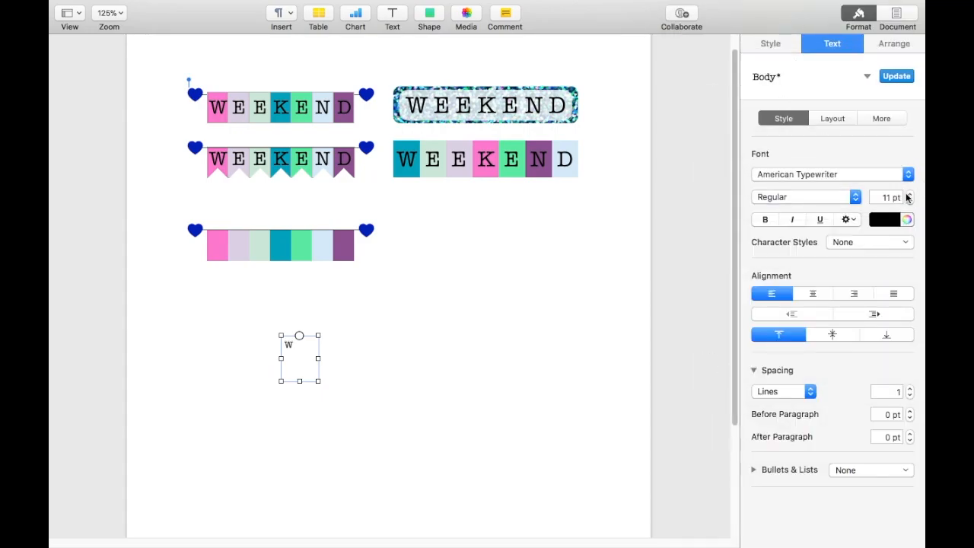
{"action": "left_click", "coordinate": [910, 194]}
{"action": "left_click", "coordinate": [910, 194]}
{"action": "left_click", "coordinate": [910, 194]}
{"action": "left_click", "coordinate": [910, 194]}
{"action": "left_click", "coordinate": [910, 194]}
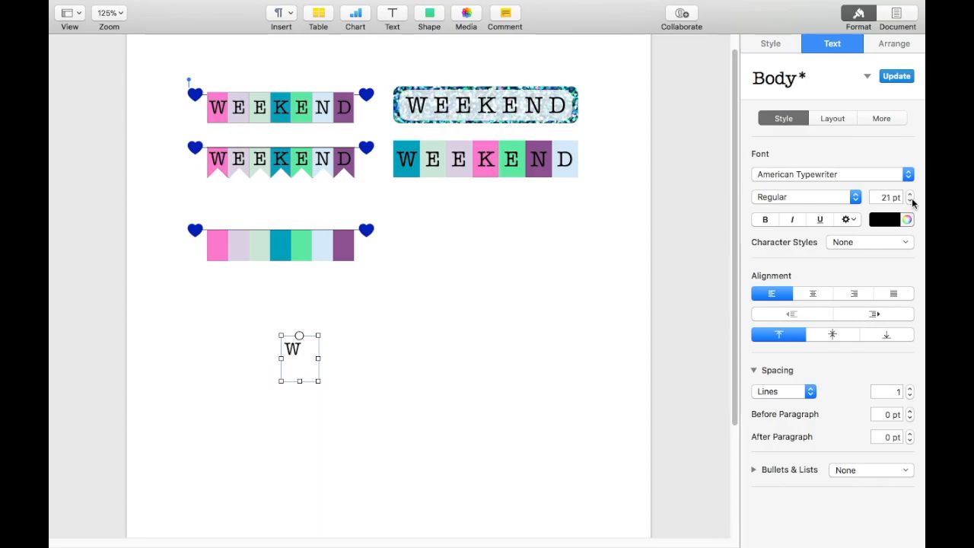
{"action": "left_click", "coordinate": [910, 200]}
- Move the W text box onto the banner's pink first cell and set its font size to 23 pt
{"action": "left_click_drag", "start_coordinate": [311, 373], "coordinate": [236, 269]}
{"action": "left_click", "coordinate": [910, 195]}
{"action": "left_click", "coordinate": [910, 195]}
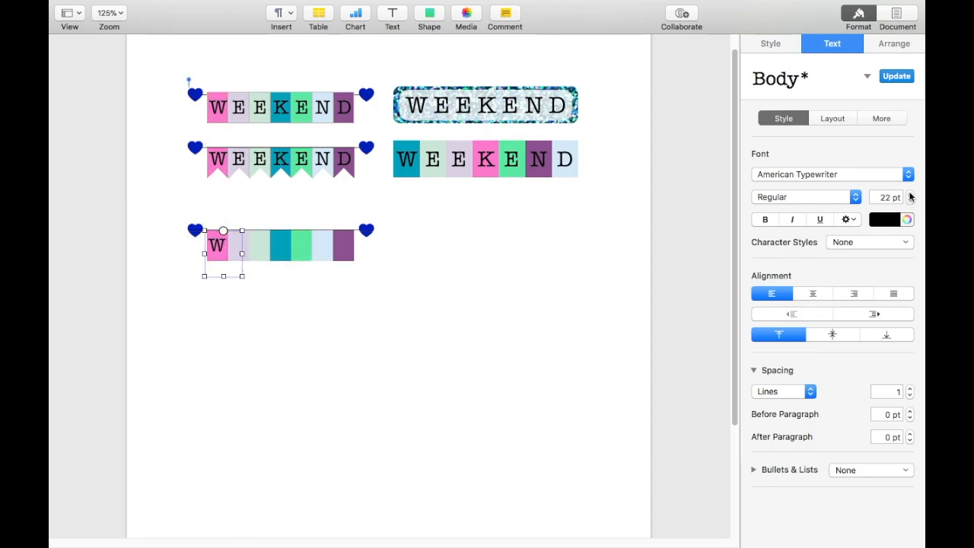
{"action": "left_click", "coordinate": [910, 195]}
{"action": "left_click", "coordinate": [910, 195]}
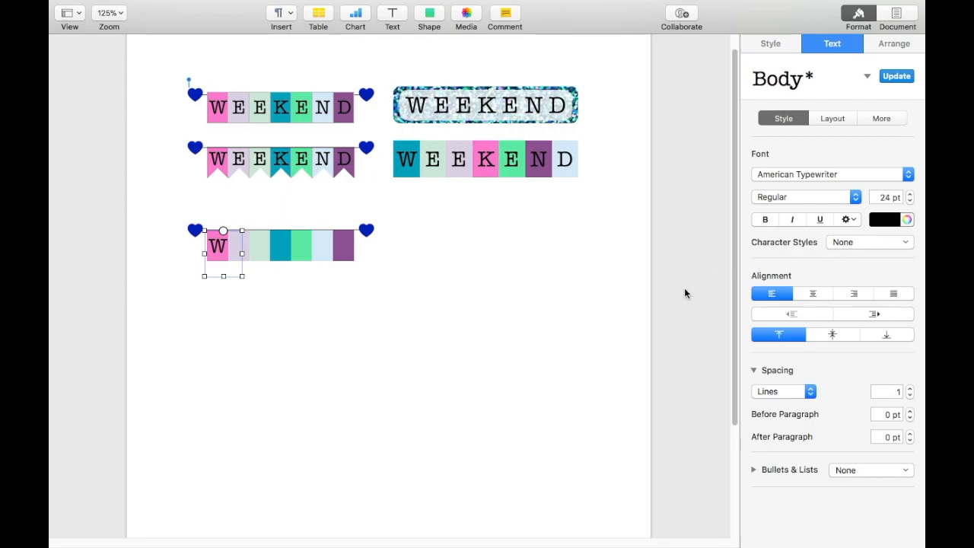
{"action": "left_click", "coordinate": [910, 200]}
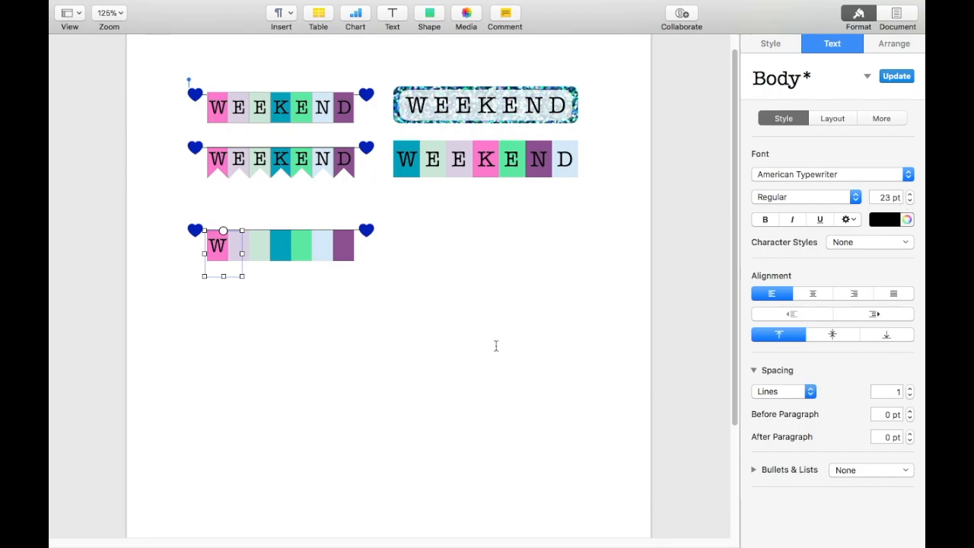
- Shrink the W text box to about 0.43 by 0.5 in around the first cell, and open its arrangement settings
{"action": "left_click_drag", "start_coordinate": [240, 277], "coordinate": [233, 263]}
{"action": "left_click", "coordinate": [235, 320]}
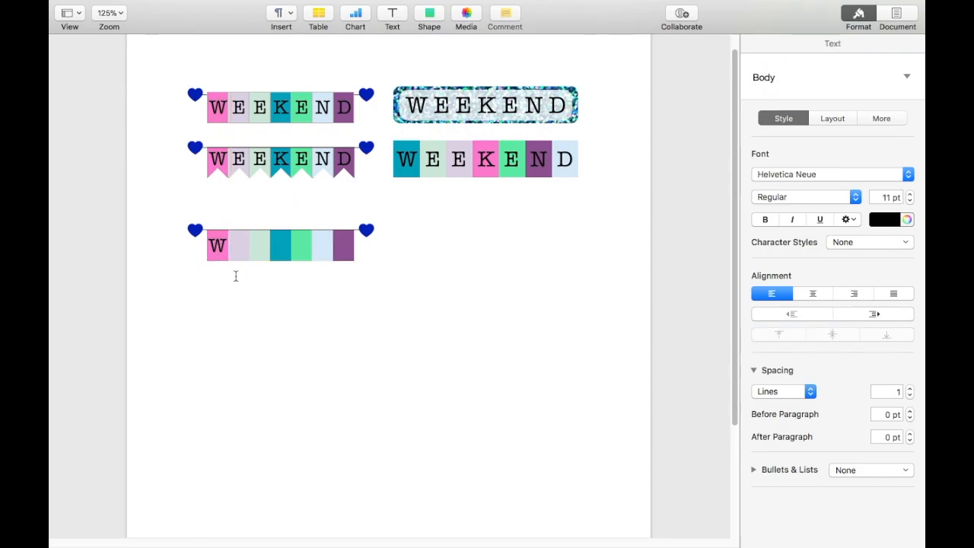
{"action": "left_click", "coordinate": [220, 252]}
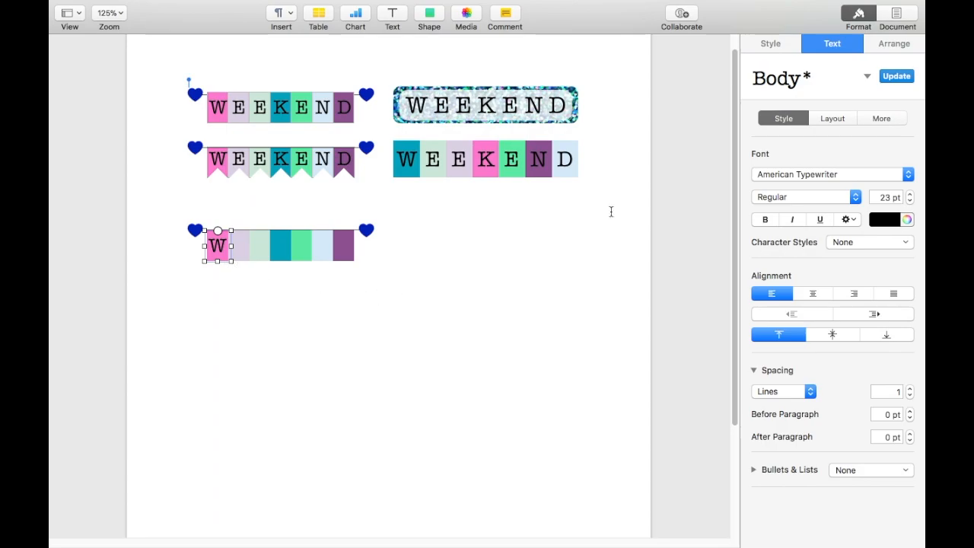
{"action": "left_click", "coordinate": [895, 47]}
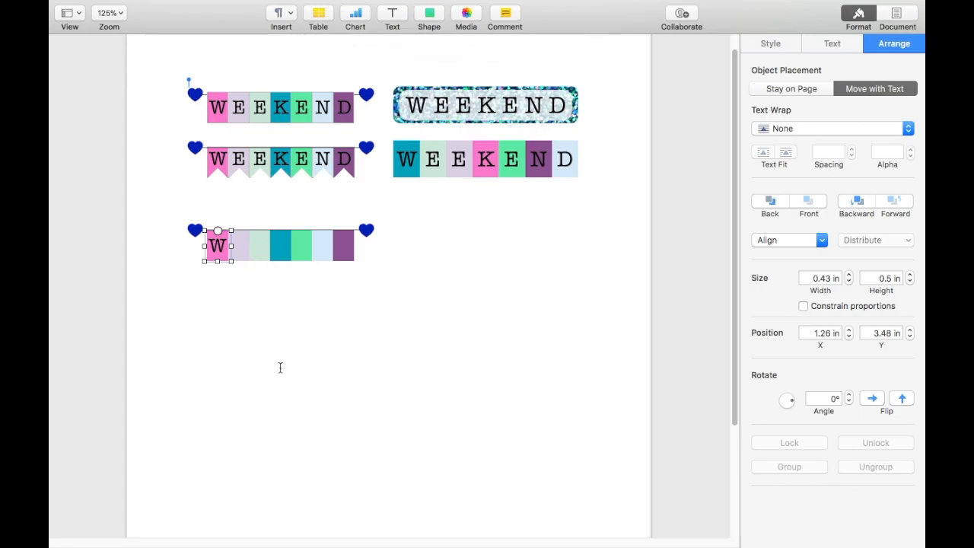
- Paste a copy of the W text box onto the banner's second cell and change its letter to E
{"action": "key", "text": "super+v"}
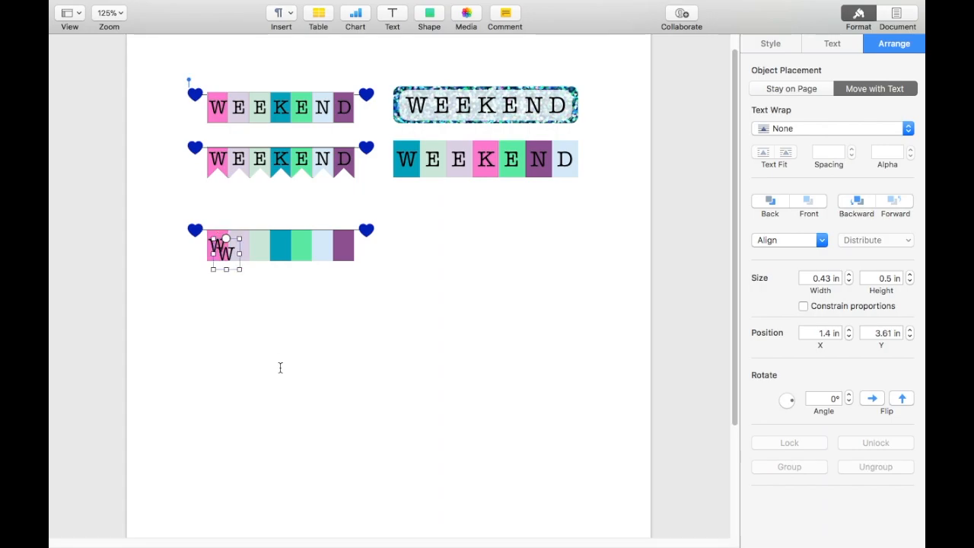
{"action": "left_click_drag", "start_coordinate": [230, 258], "coordinate": [243, 254]}
{"action": "left_click", "coordinate": [245, 299]}
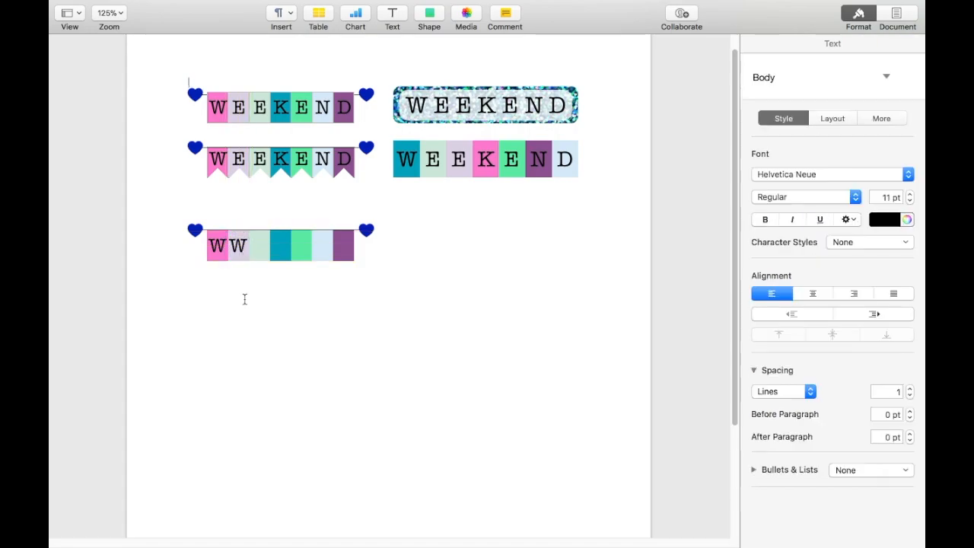
{"action": "double_click", "coordinate": [240, 251]}
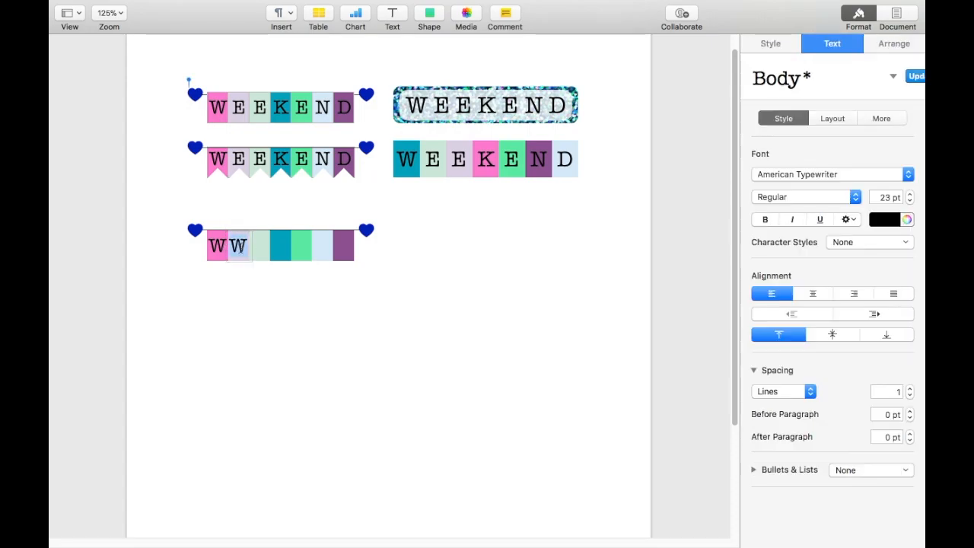
{"action": "type", "text": "E"}
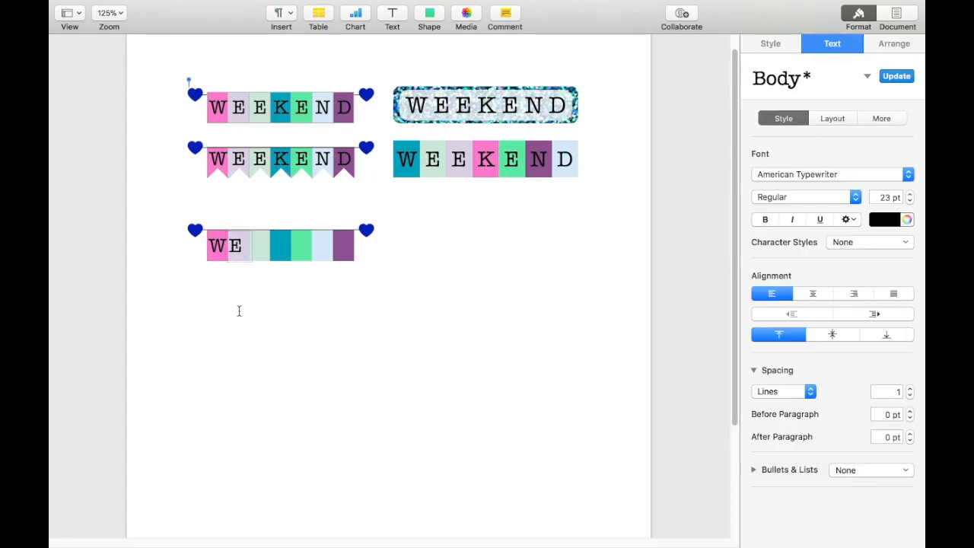
{"action": "left_click", "coordinate": [238, 311]}
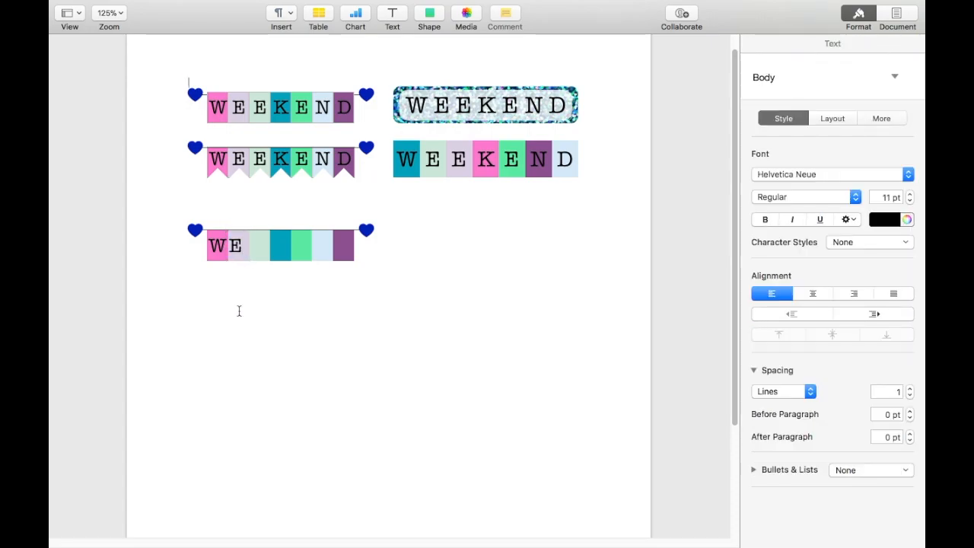
- Nudge the E text box right to an X position of 1.66 in so the letter centers in the second cell
{"action": "left_click", "coordinate": [239, 256]}
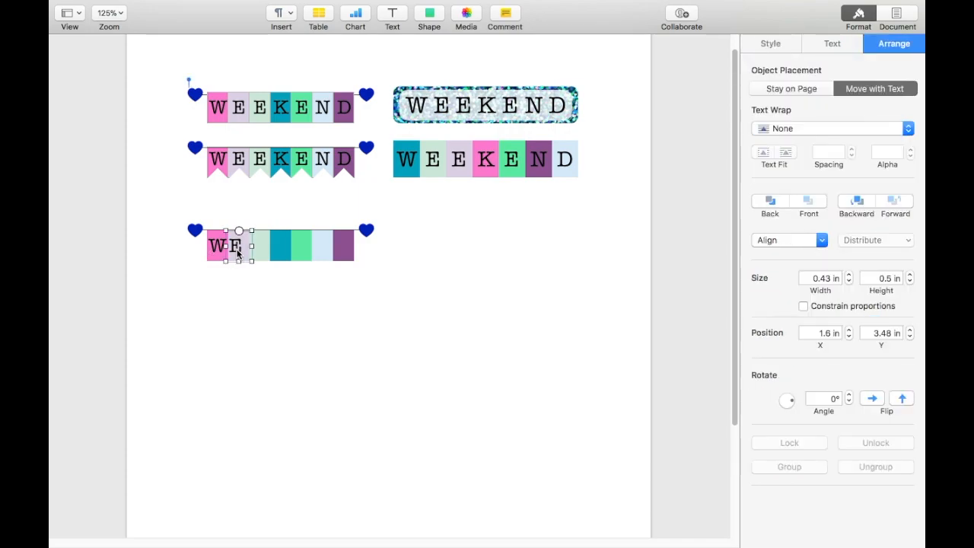
{"action": "key", "text": "Right"}
{"action": "key", "text": "Right"}
{"action": "key", "text": "Right"}
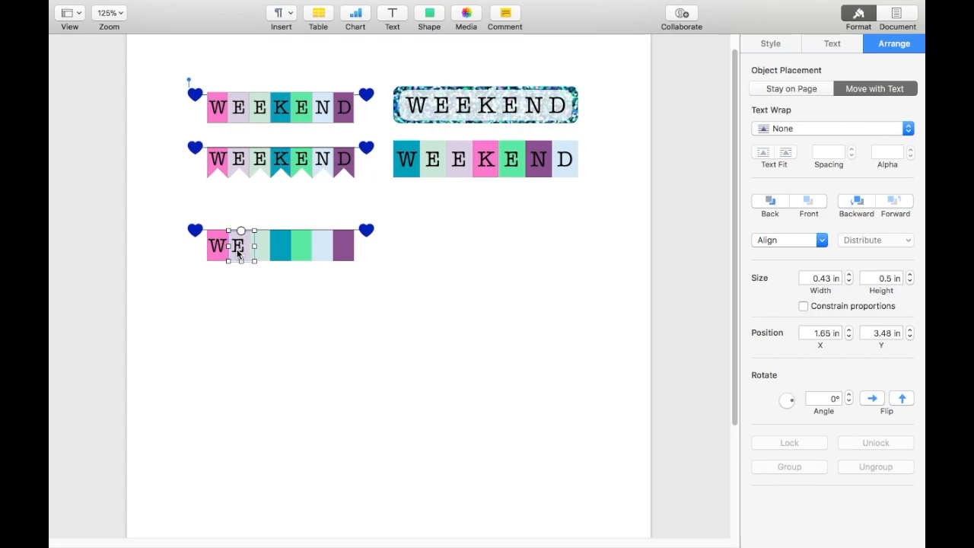
{"action": "key", "text": "Right"}
{"action": "left_click", "coordinate": [266, 303]}
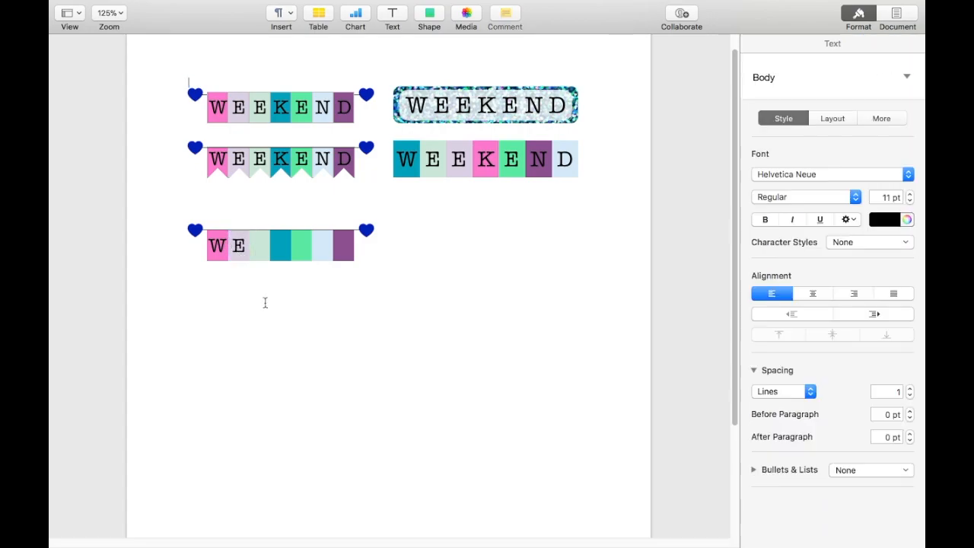
- Duplicate the E text box and place the copy over the banner's third, pale green cell
{"action": "left_click", "coordinate": [237, 256]}
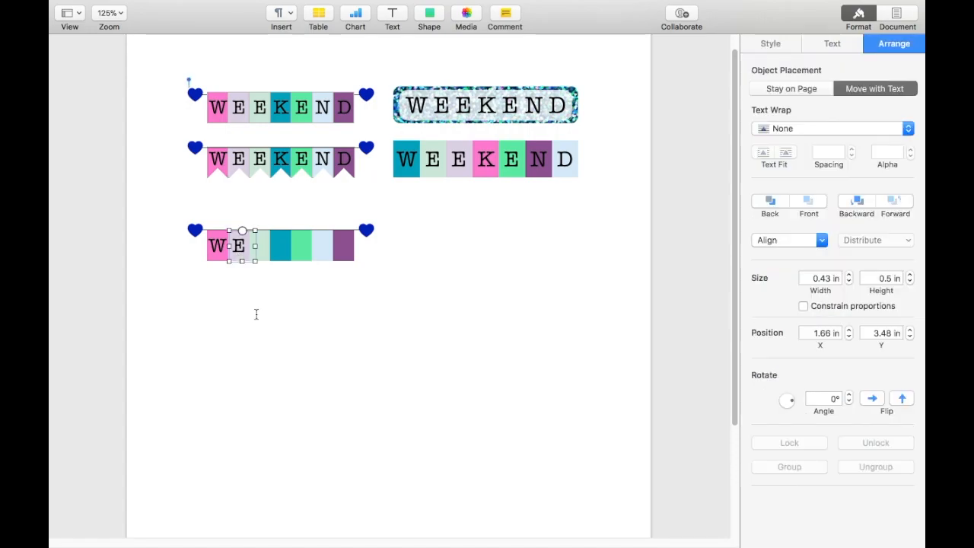
{"action": "key", "text": "super+d"}
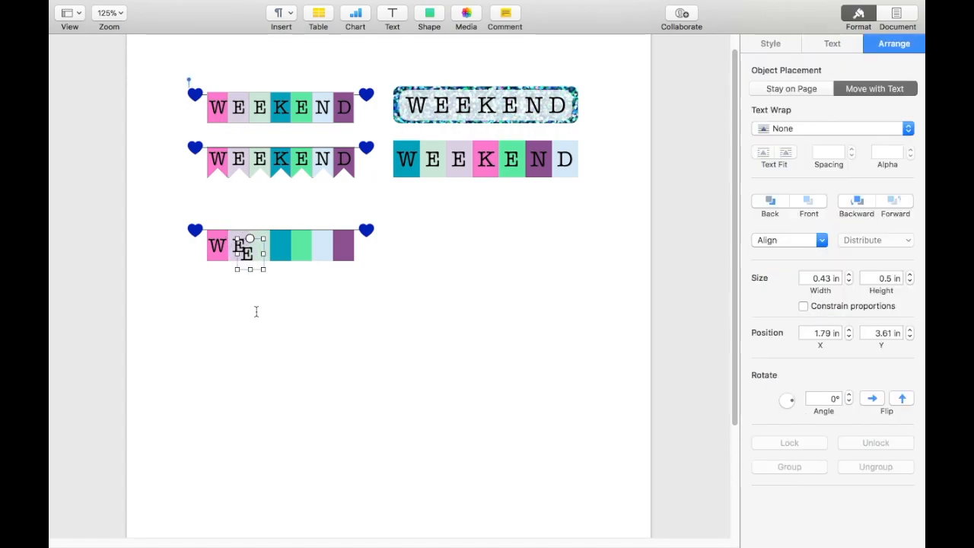
{"action": "left_click_drag", "start_coordinate": [249, 264], "coordinate": [261, 255]}
{"action": "left_click", "coordinate": [264, 322]}
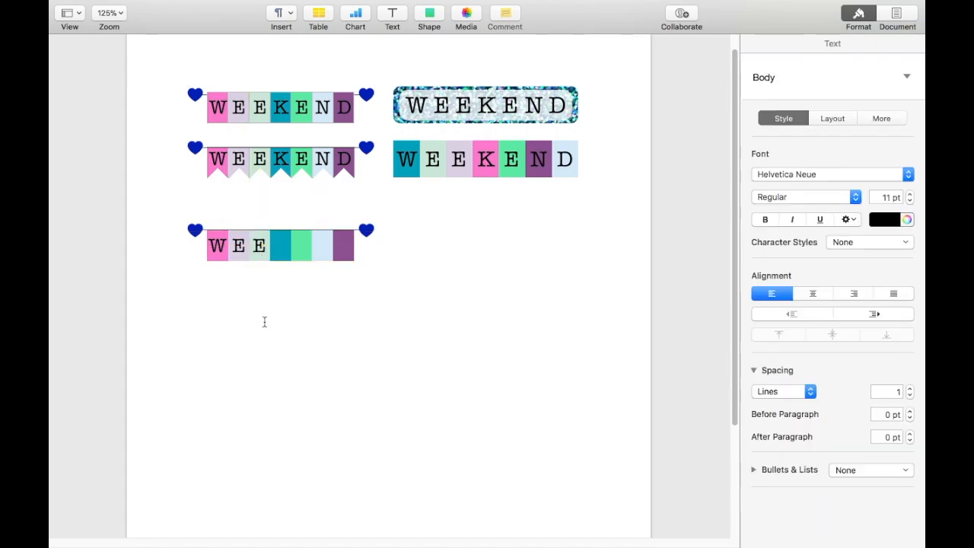
- Paste another E text box and center it over the banner's fifth, bright green cell
{"action": "key", "text": "super+v"}
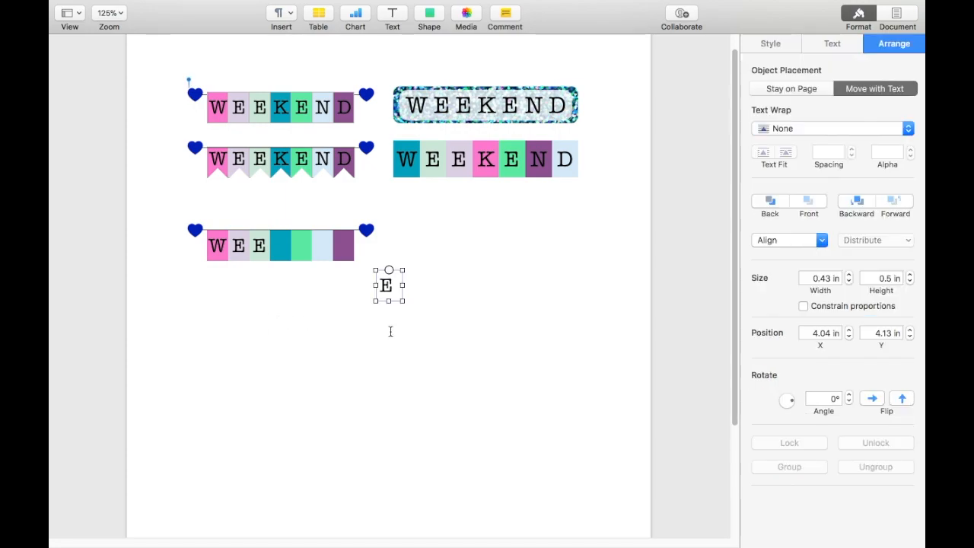
{"action": "left_click_drag", "start_coordinate": [389, 289], "coordinate": [305, 251]}
{"action": "left_click", "coordinate": [308, 328]}
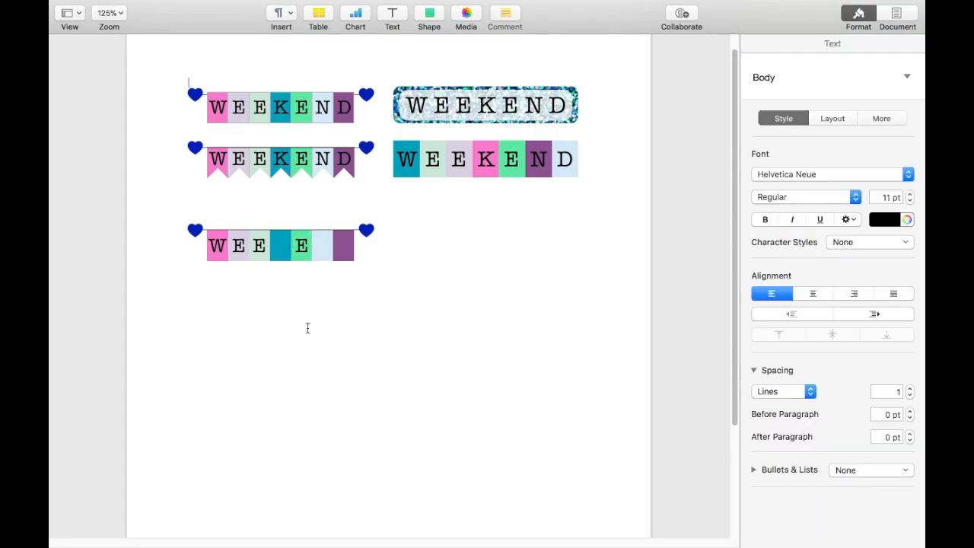
{"action": "left_click", "coordinate": [301, 255]}
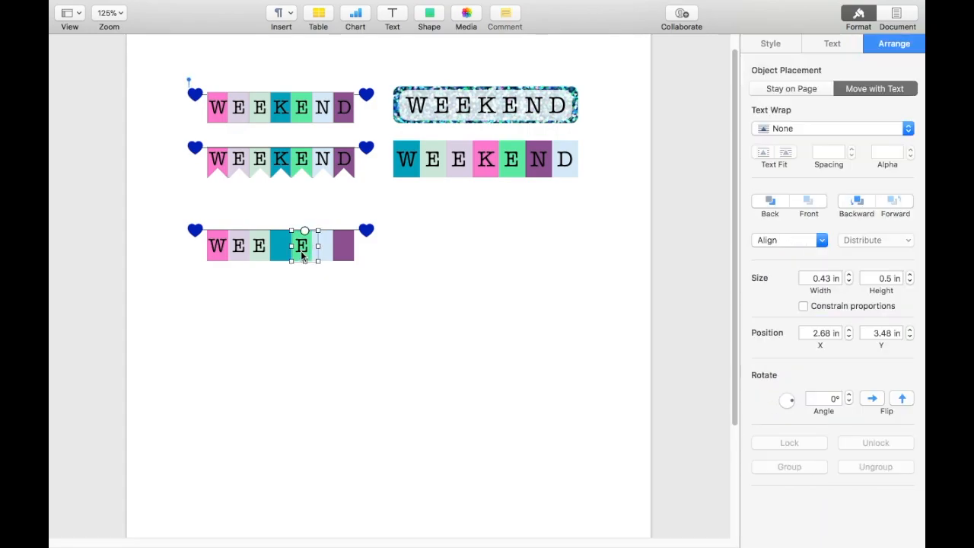
{"action": "left_click", "coordinate": [307, 320]}
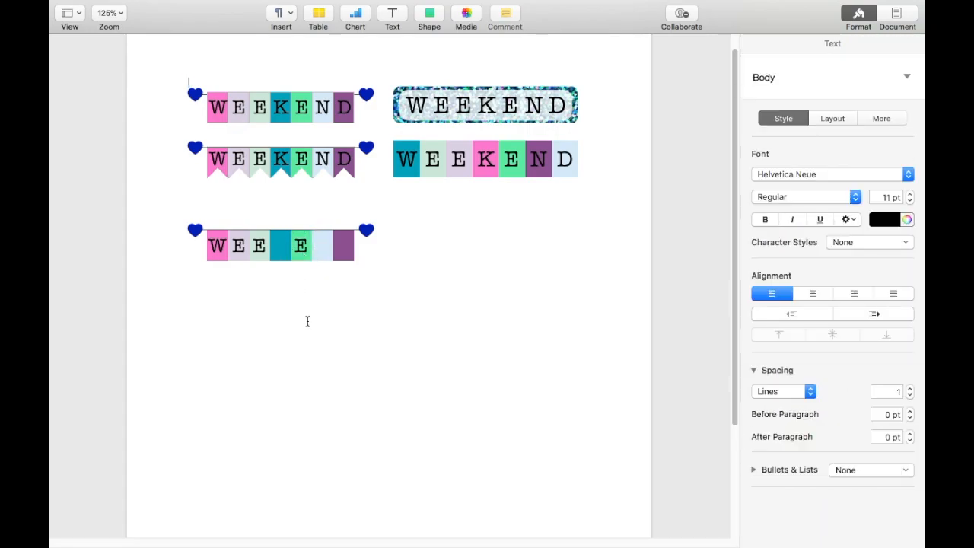
- Paste another letter text box, change its letter to K, and place it over the banner's fourth, teal cell
{"action": "key", "text": "super+v"}
{"action": "double_click", "coordinate": [385, 288]}
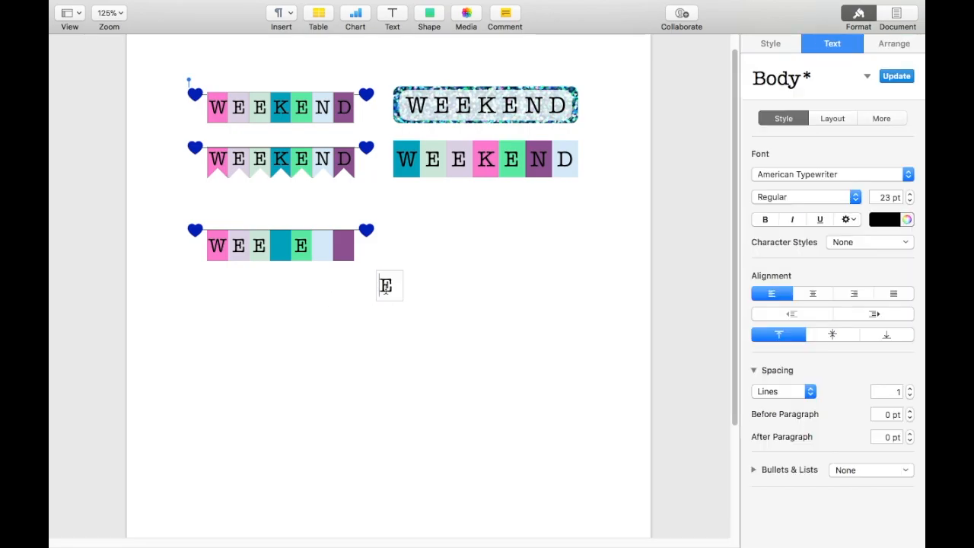
{"action": "type", "text": "K"}
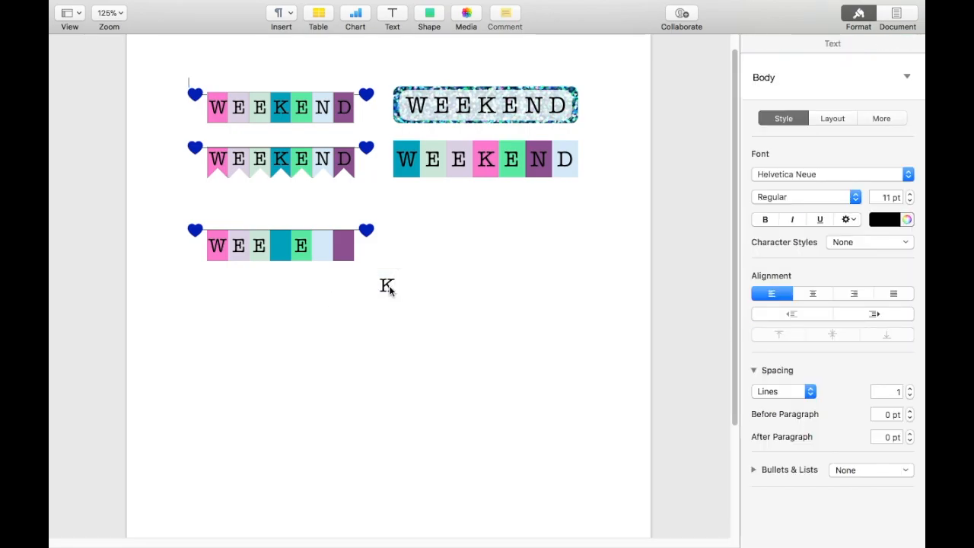
{"action": "left_click", "coordinate": [373, 286]}
{"action": "left_click_drag", "start_coordinate": [373, 288], "coordinate": [286, 251]}
{"action": "left_click", "coordinate": [329, 327]}
- Paste another letter text box, change its letter to N, and place it over the banner's sixth, light blue cell
{"action": "key", "text": "super+v"}
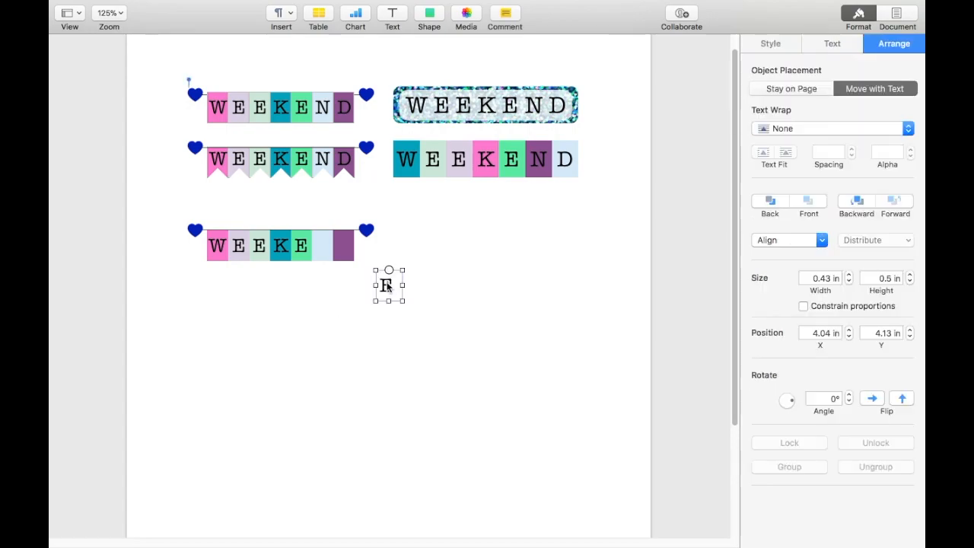
{"action": "double_click", "coordinate": [386, 285]}
{"action": "type", "text": "N"}
{"action": "left_click", "coordinate": [435, 332]}
{"action": "left_click_drag", "start_coordinate": [391, 289], "coordinate": [324, 255]}
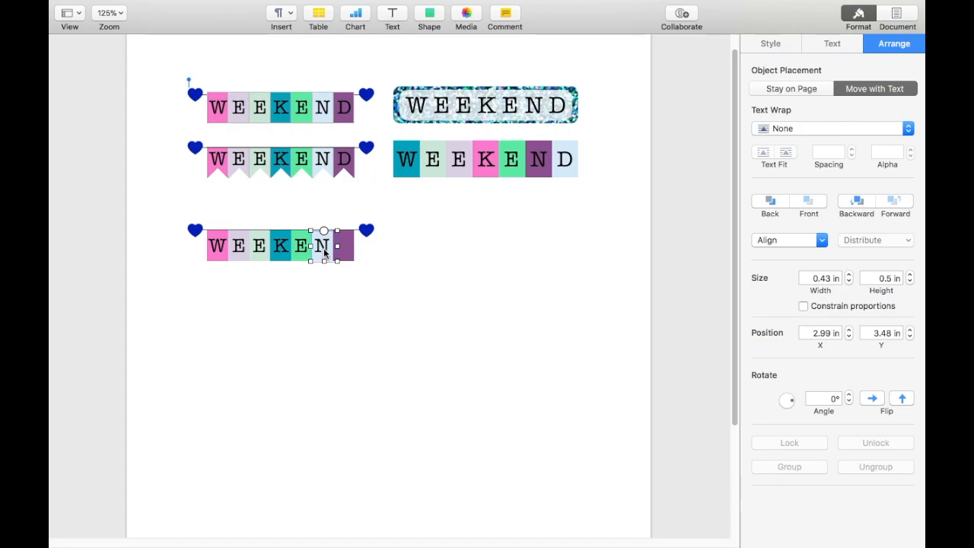
{"action": "left_click", "coordinate": [325, 255]}
{"action": "key", "text": "Return"}
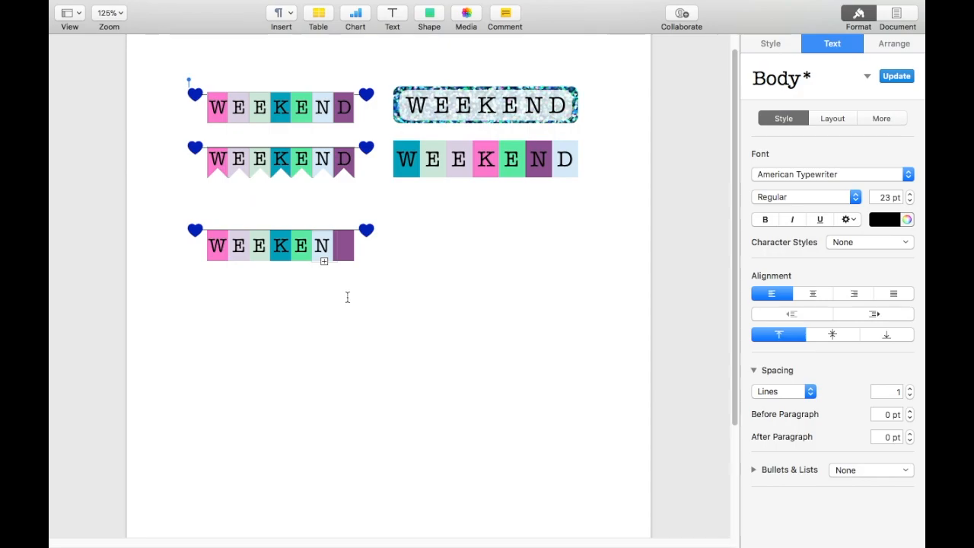
{"action": "left_click", "coordinate": [391, 283]}
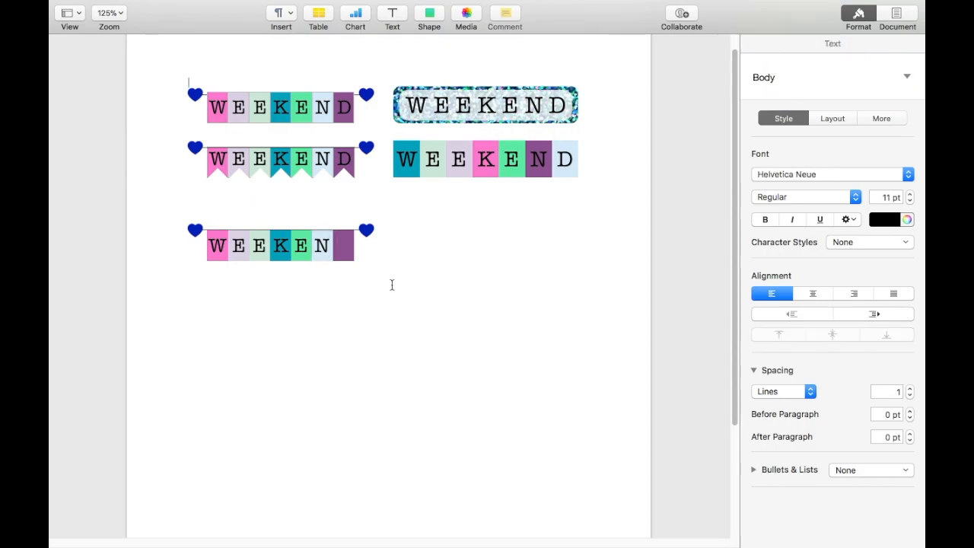
- Paste another letter text box, change its letter to D, and place it over the banner's seventh, purple cell
{"action": "key", "text": "super+v"}
{"action": "double_click", "coordinate": [391, 283]}
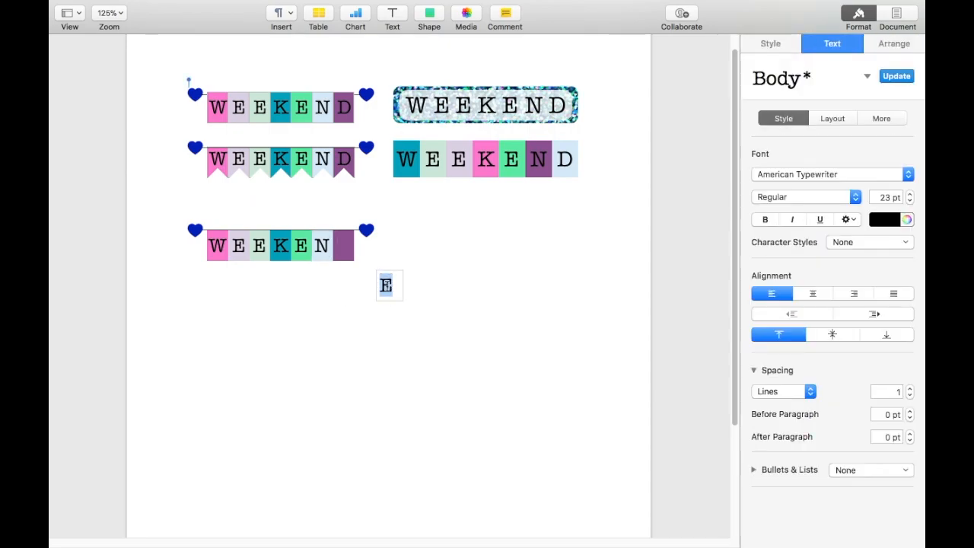
{"action": "type", "text": "D"}
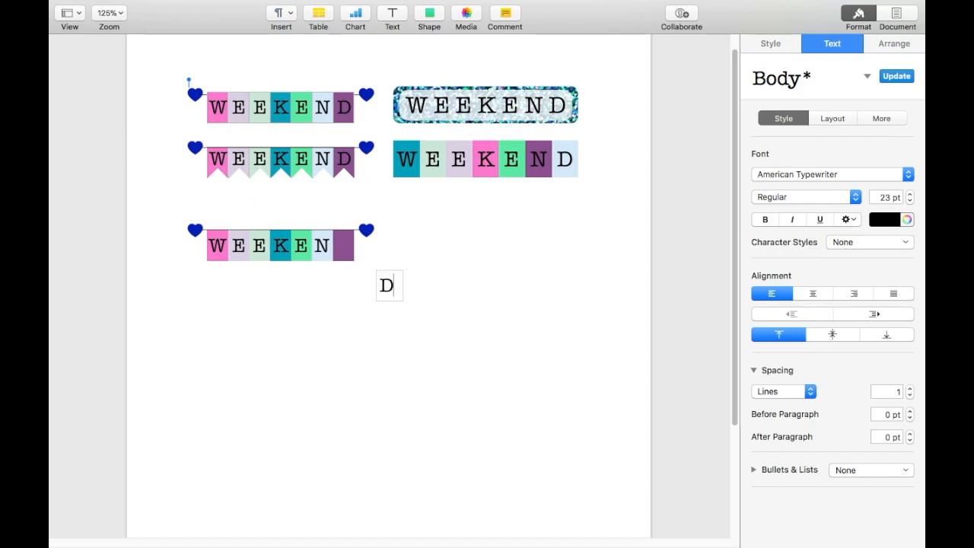
{"action": "left_click", "coordinate": [403, 306]}
{"action": "left_click_drag", "start_coordinate": [388, 293], "coordinate": [345, 253]}
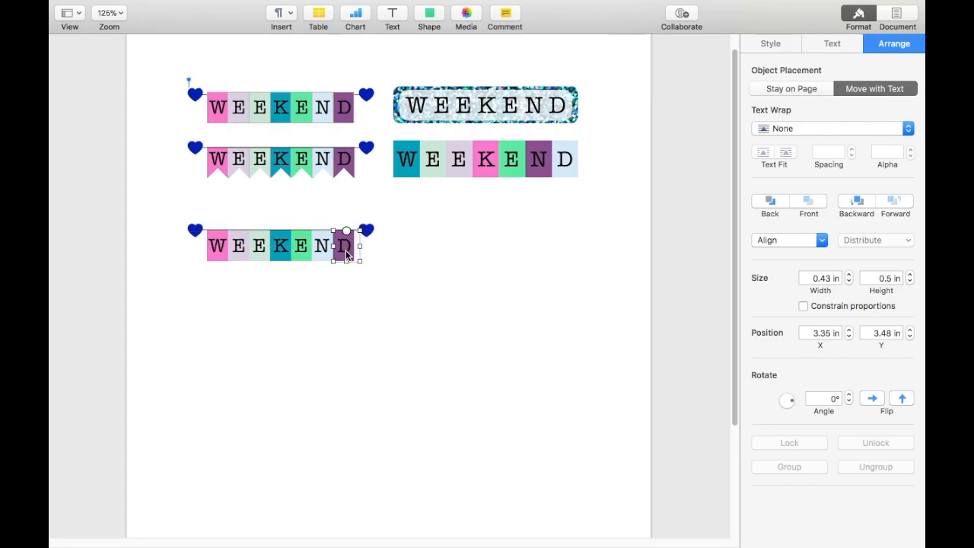
{"action": "left_click", "coordinate": [375, 342]}
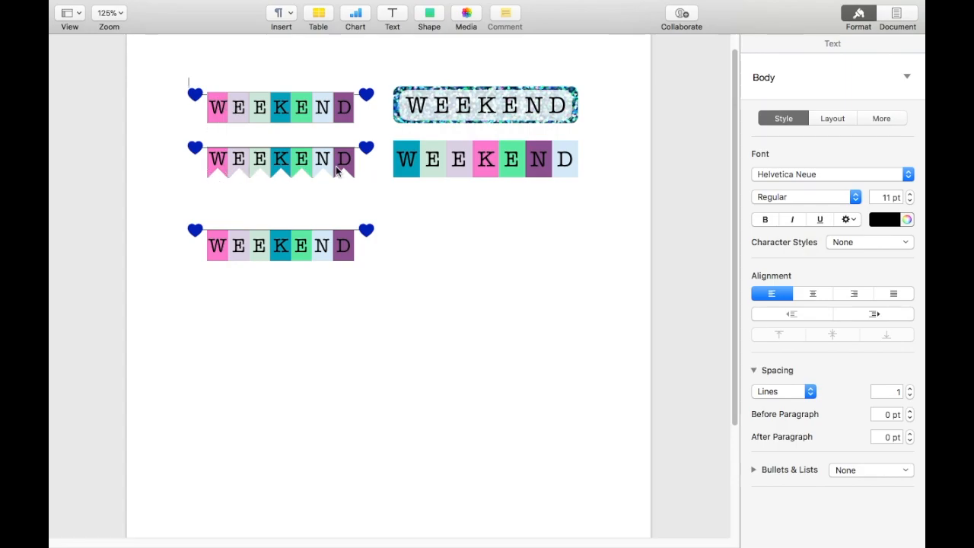
- Select all seven letter text boxes on the new banner and nudge them up together to a Y position of 3.39 in
{"action": "left_click", "coordinate": [217, 175]}
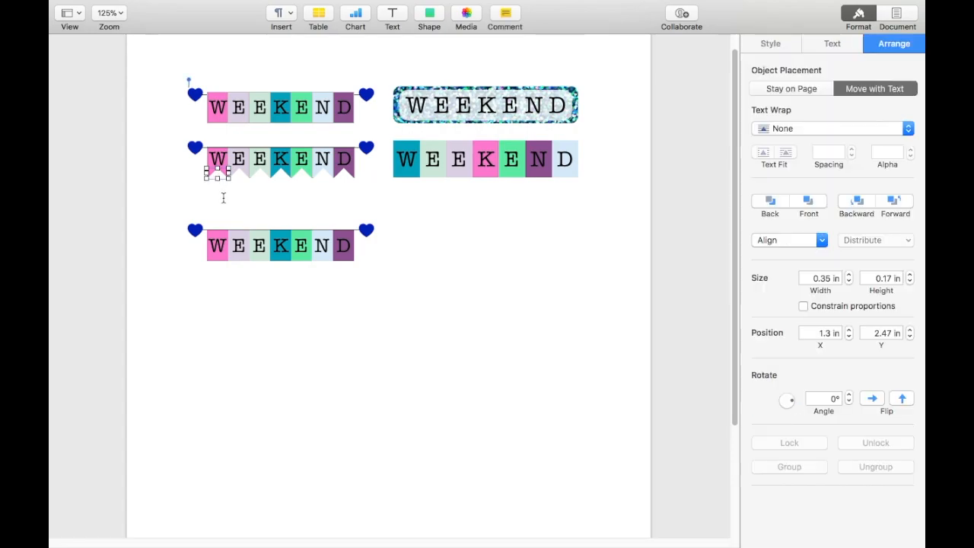
{"action": "left_click", "coordinate": [218, 316]}
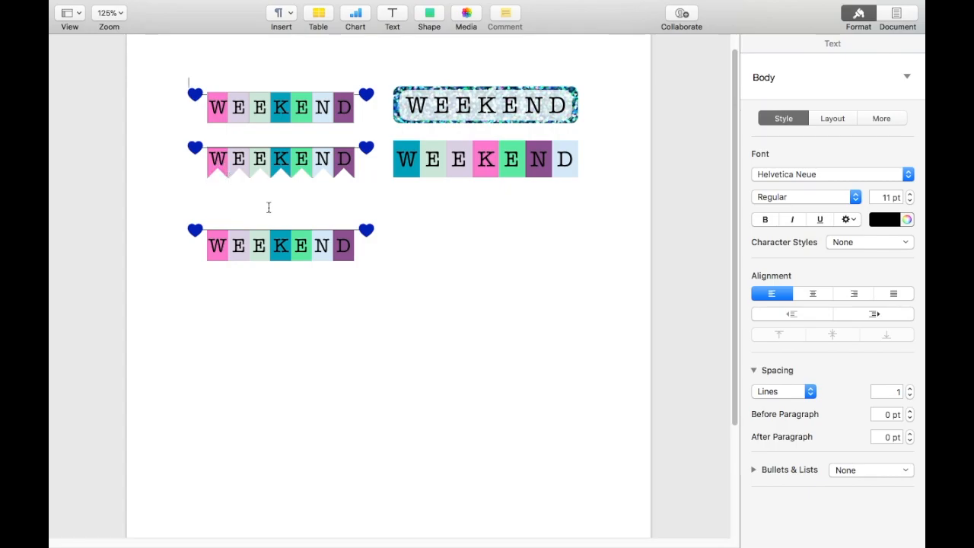
{"action": "left_click", "coordinate": [219, 248]}
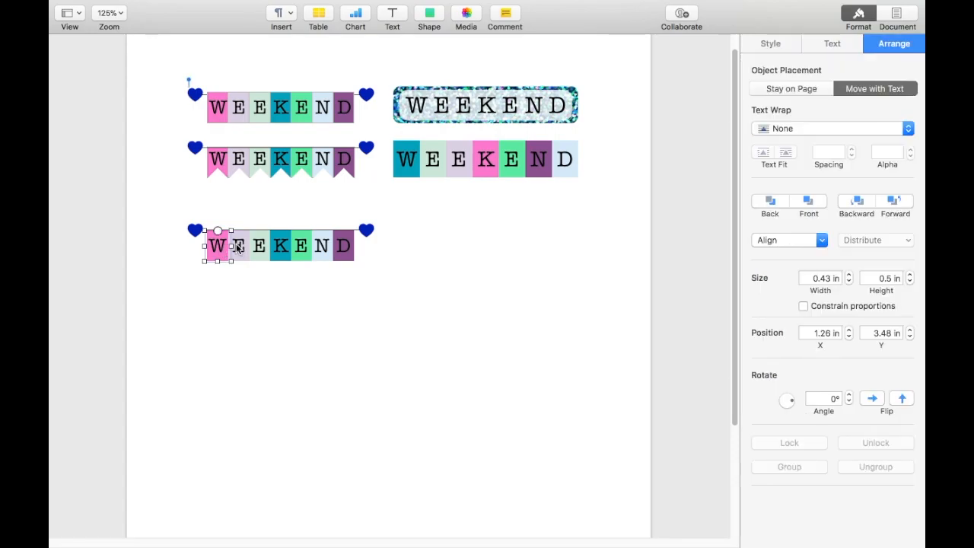
{"action": "left_click", "coordinate": [237, 248], "text": "shift"}
{"action": "left_click", "coordinate": [259, 248], "text": "shift"}
{"action": "left_click", "coordinate": [281, 251], "text": "shift"}
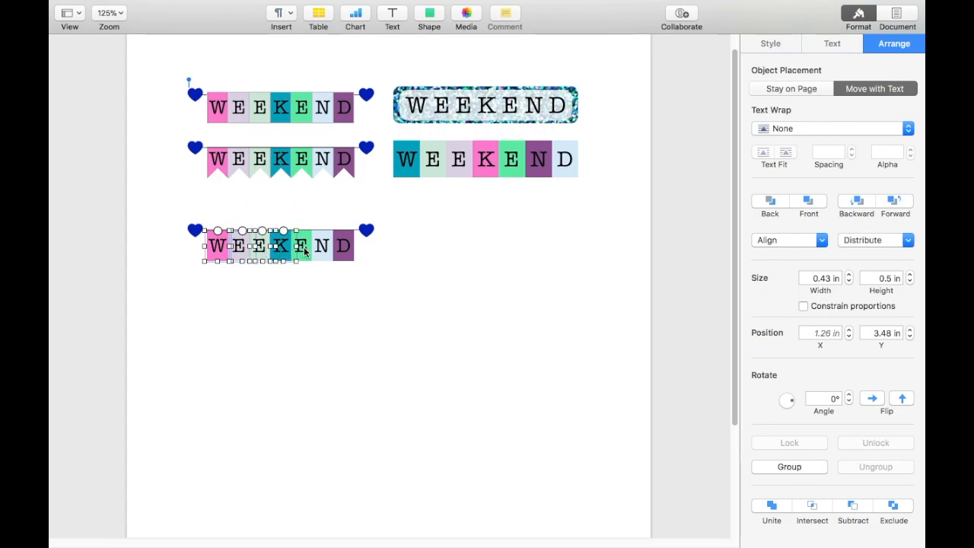
{"action": "left_click", "coordinate": [303, 251], "text": "shift"}
{"action": "left_click", "coordinate": [325, 253], "text": "shift"}
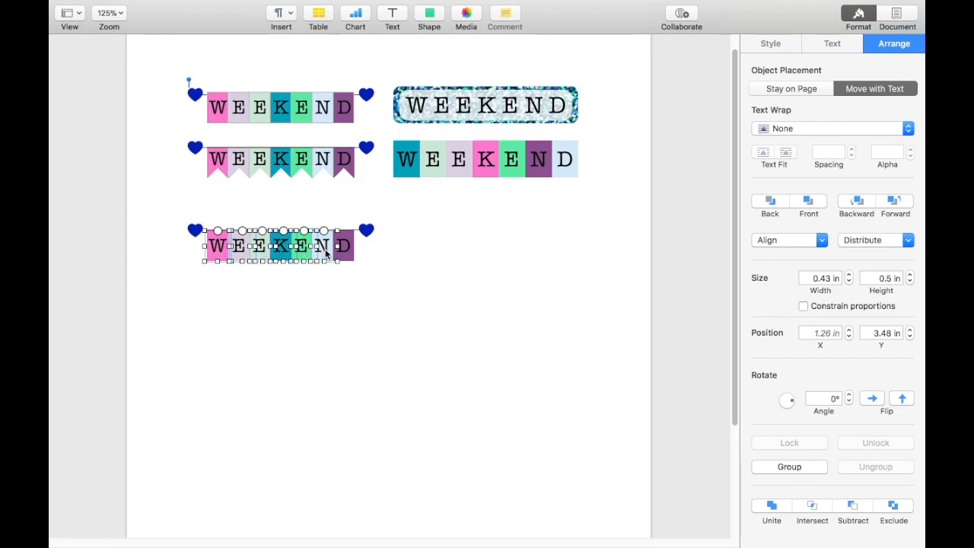
{"action": "left_click", "coordinate": [347, 253], "text": "shift"}
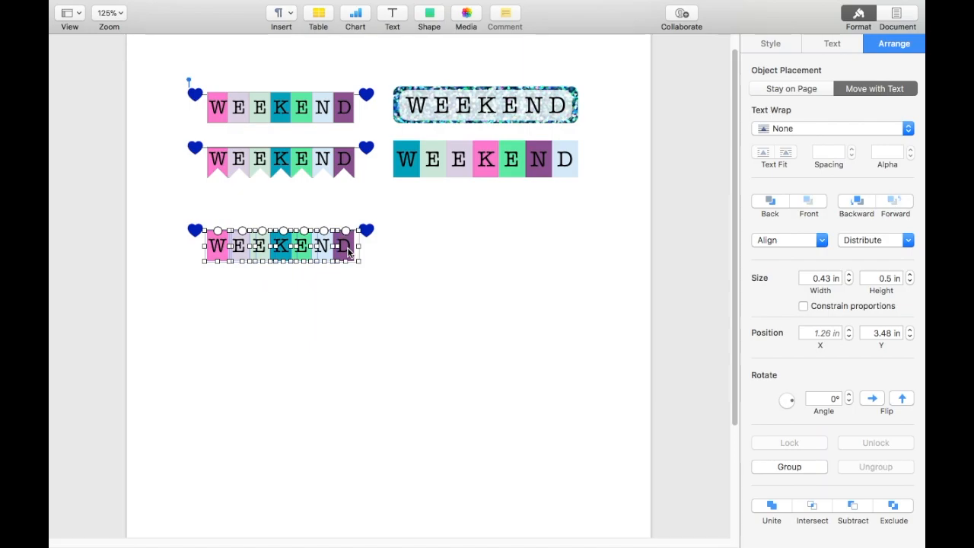
{"action": "key", "text": "Up"}
{"action": "key", "text": "Up"}
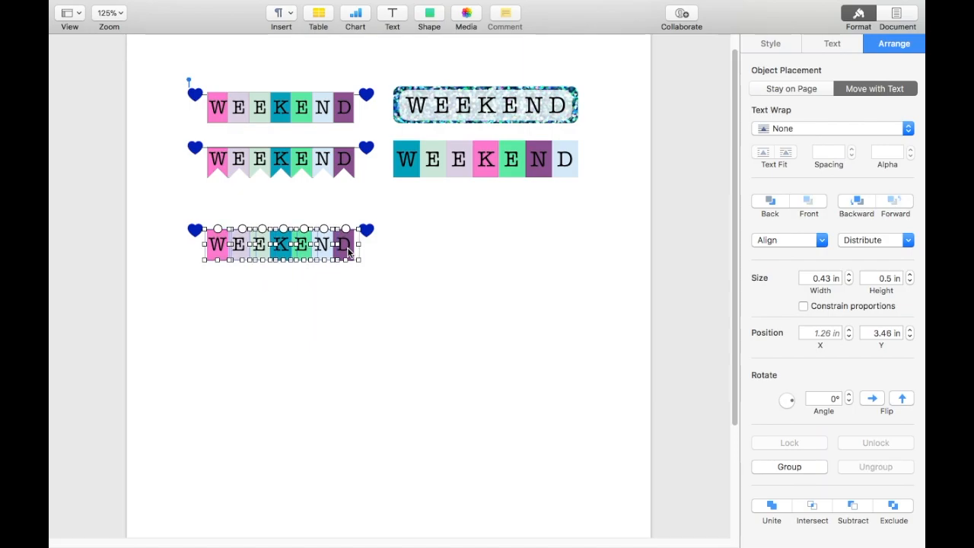
{"action": "key", "text": "Up"}
{"action": "key", "text": "Up"}
{"action": "key", "text": "Up"}
{"action": "key", "text": "Up"}
{"action": "key", "text": "Up"}
{"action": "key", "text": "Up"}
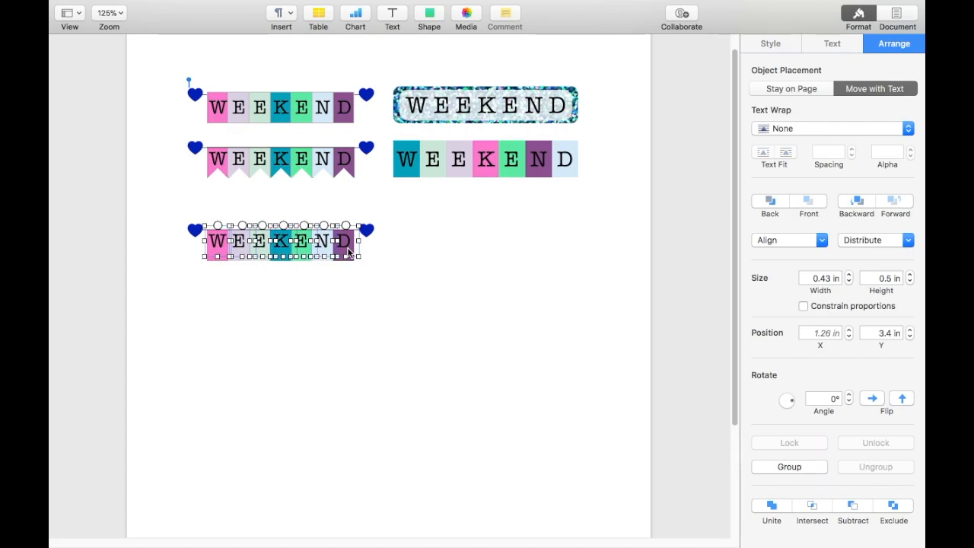
{"action": "key", "text": "Up"}
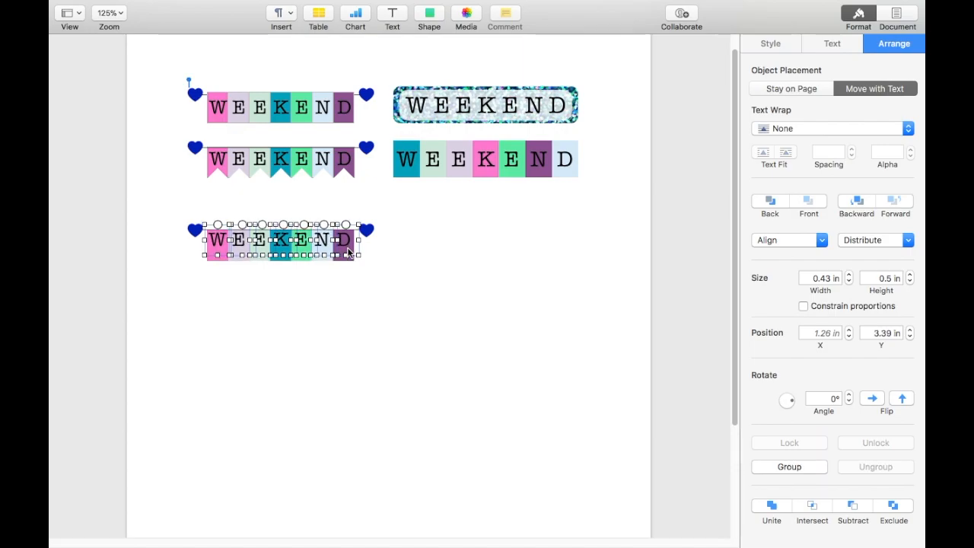
{"action": "left_click", "coordinate": [344, 335]}
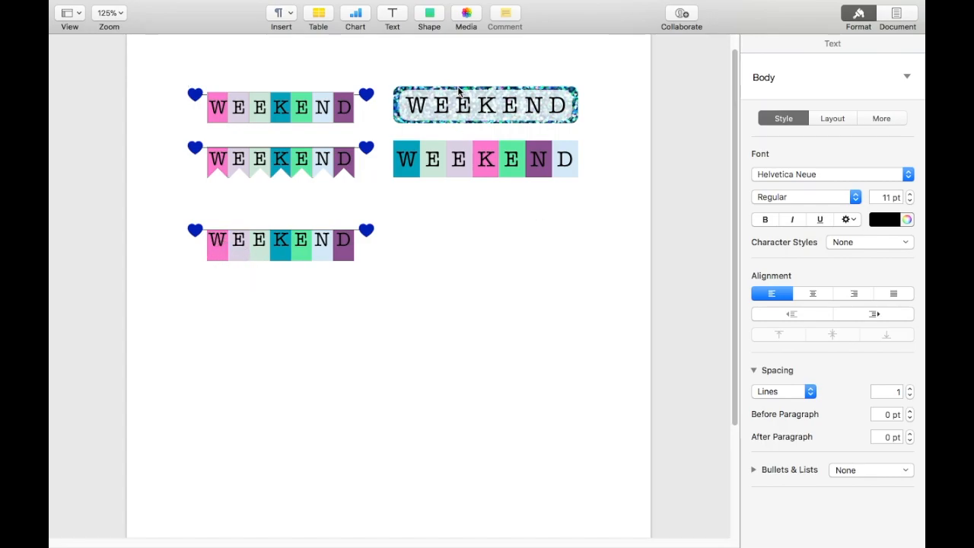
- Insert a basic triangle shape and move it to the blank area below the new banner
{"action": "left_click", "coordinate": [431, 17]}
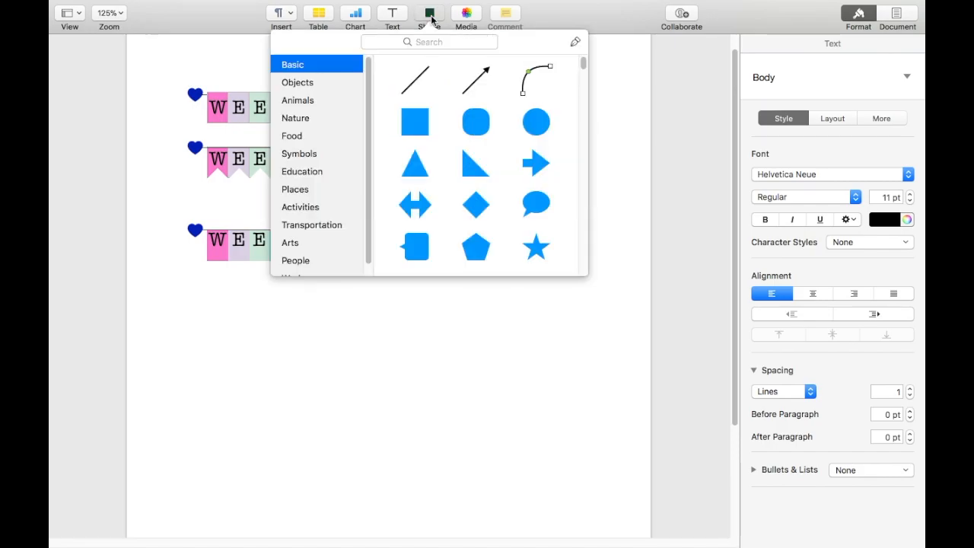
{"action": "left_click", "coordinate": [415, 164]}
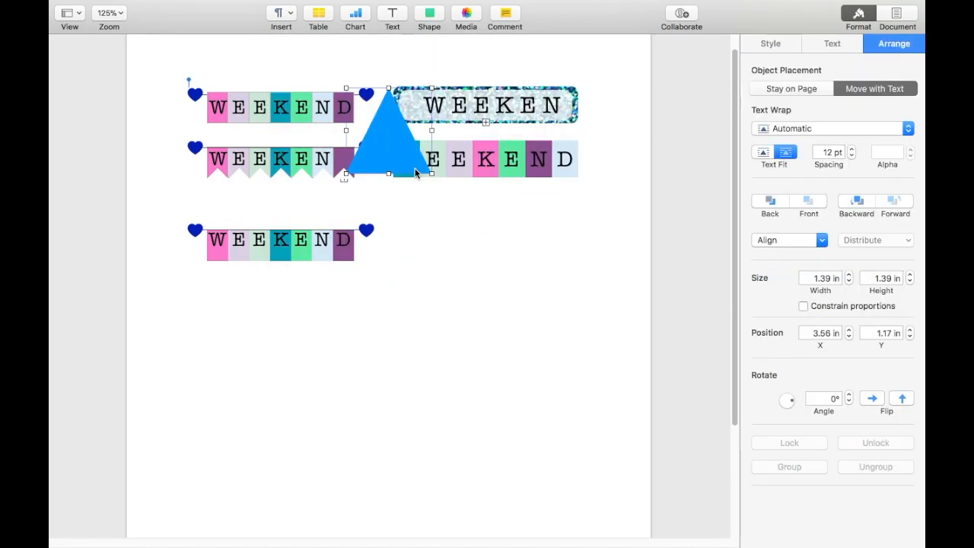
{"action": "left_click_drag", "start_coordinate": [403, 156], "coordinate": [282, 394]}
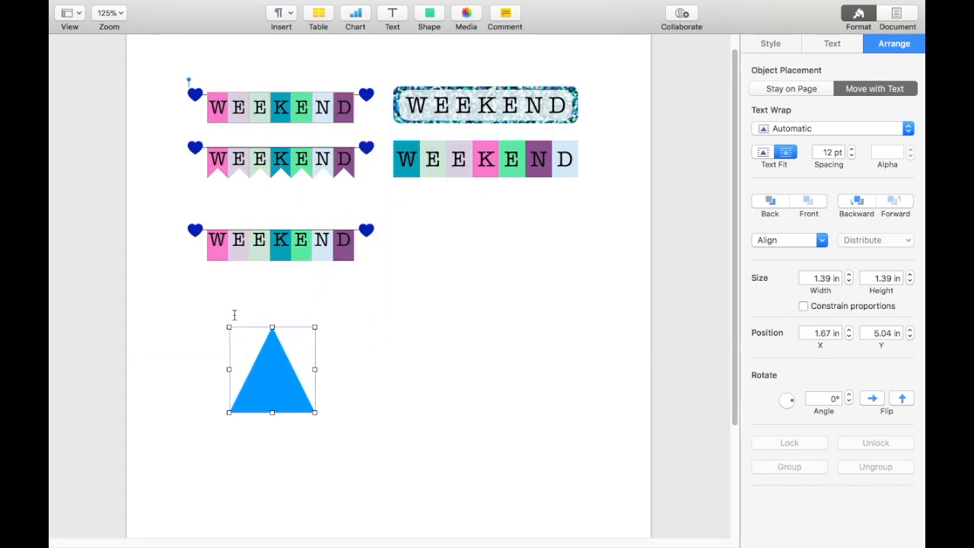
- Check the new banner table's column width, and size the triangle to 0.35 in wide by 0.17 in high
{"action": "left_click", "coordinate": [215, 263]}
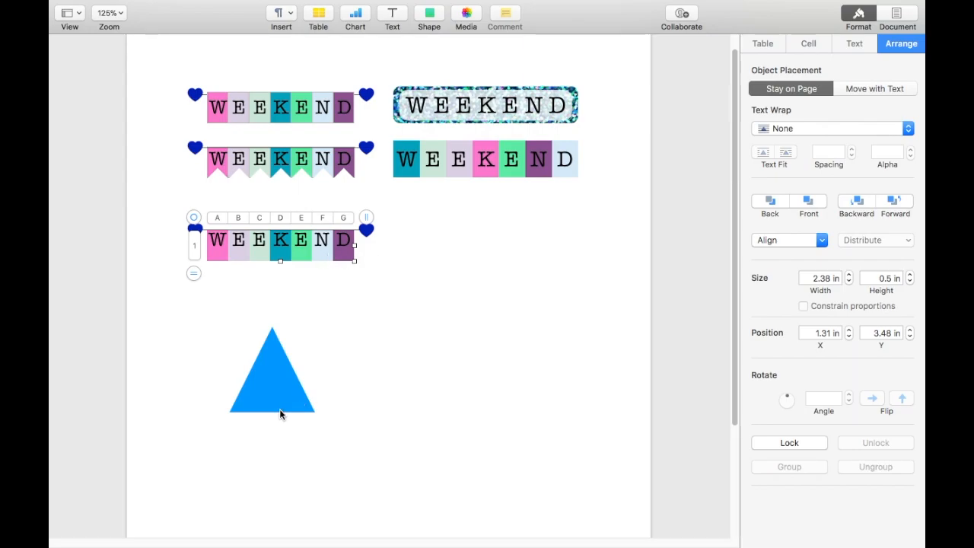
{"action": "left_click", "coordinate": [766, 44]}
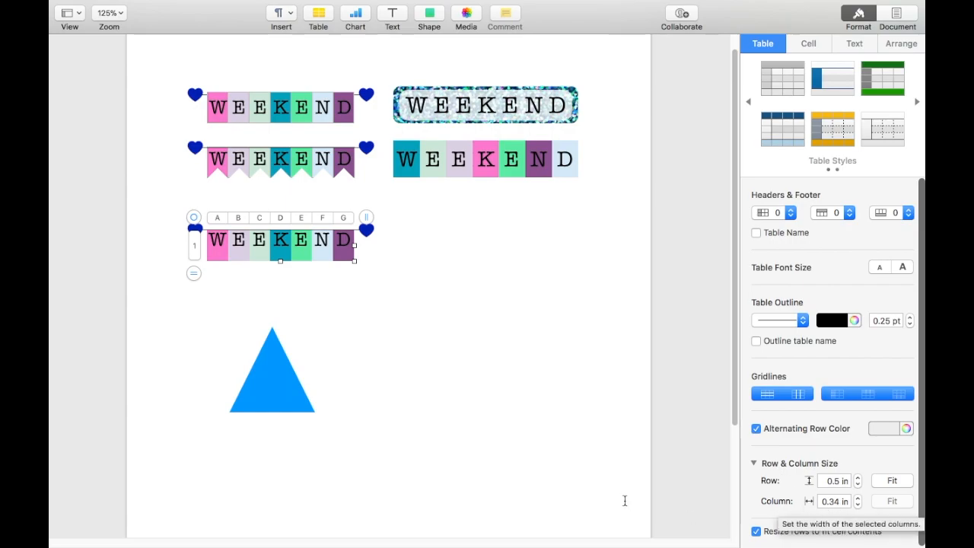
{"action": "left_click", "coordinate": [289, 401]}
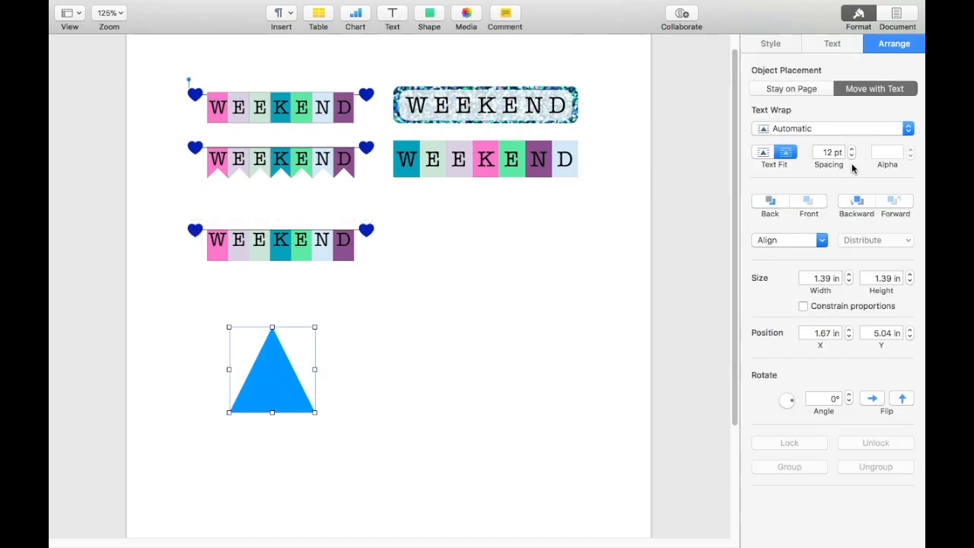
{"action": "double_click", "coordinate": [821, 279]}
{"action": "type", "text": "0."}
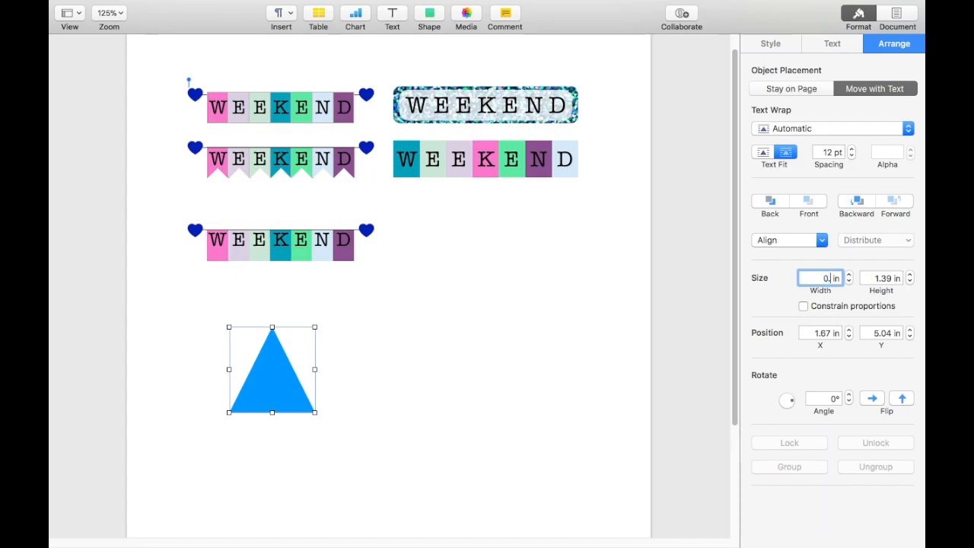
{"action": "type", "text": "35"}
{"action": "key", "text": "Return"}
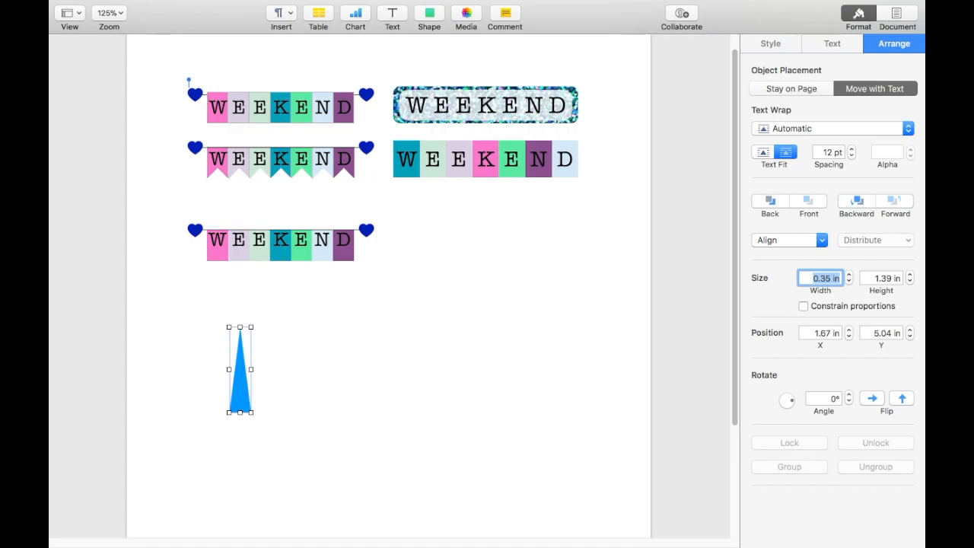
{"action": "double_click", "coordinate": [884, 278]}
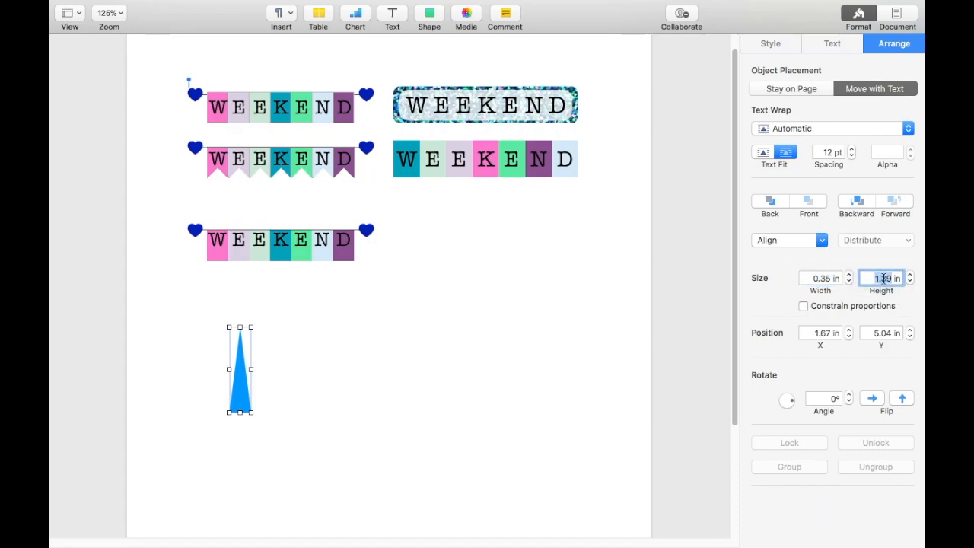
{"action": "type", "text": "0"}
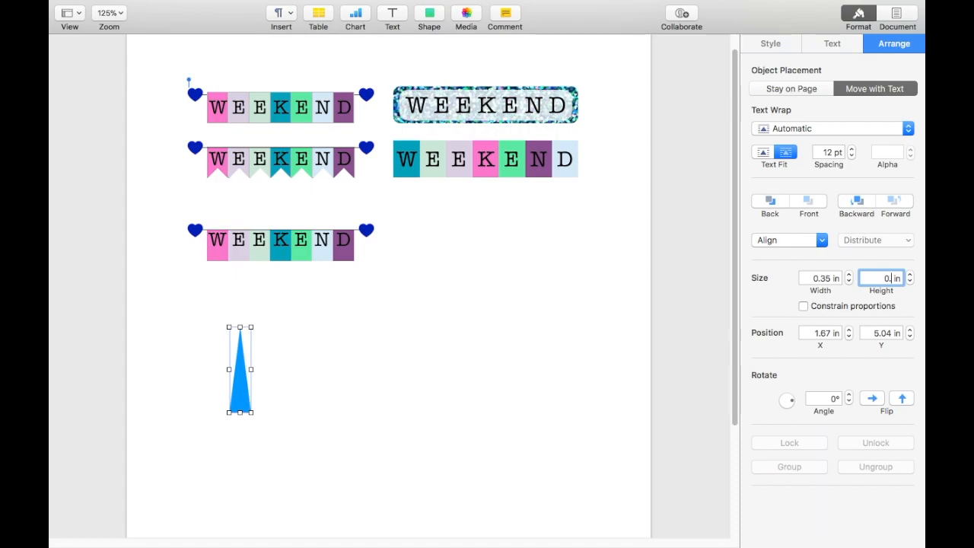
{"action": "type", "text": ".17"}
{"action": "key", "text": "Return"}
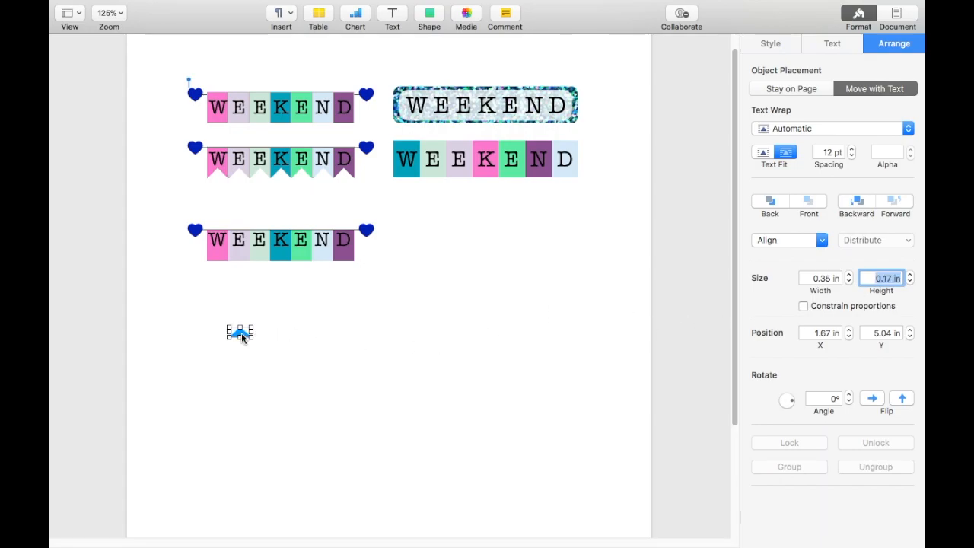
- Place the triangle over the bottom edge of the banner's first, pink cell at about X 1.3 in, Y 3.81 in, with text wrap None
{"action": "left_click_drag", "start_coordinate": [240, 336], "coordinate": [218, 257]}
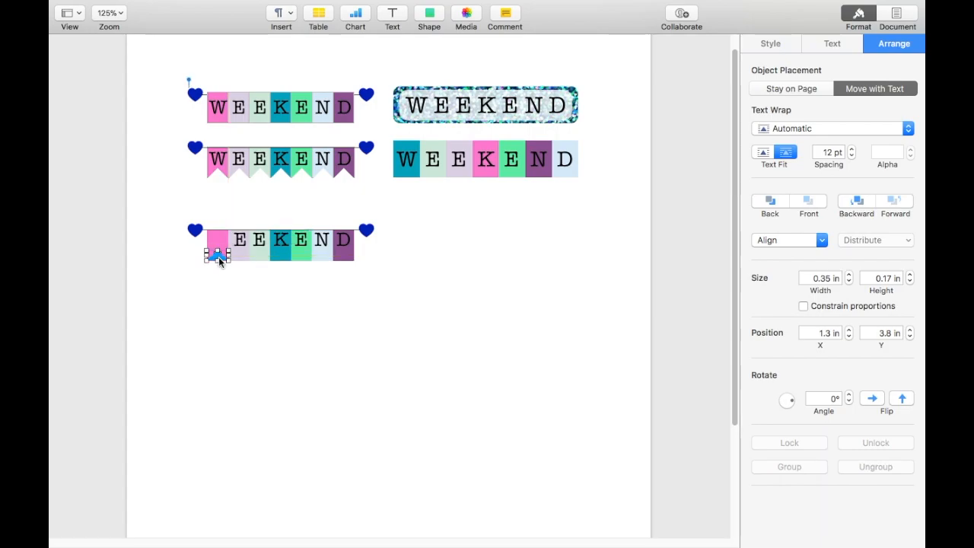
{"action": "left_click", "coordinate": [906, 129]}
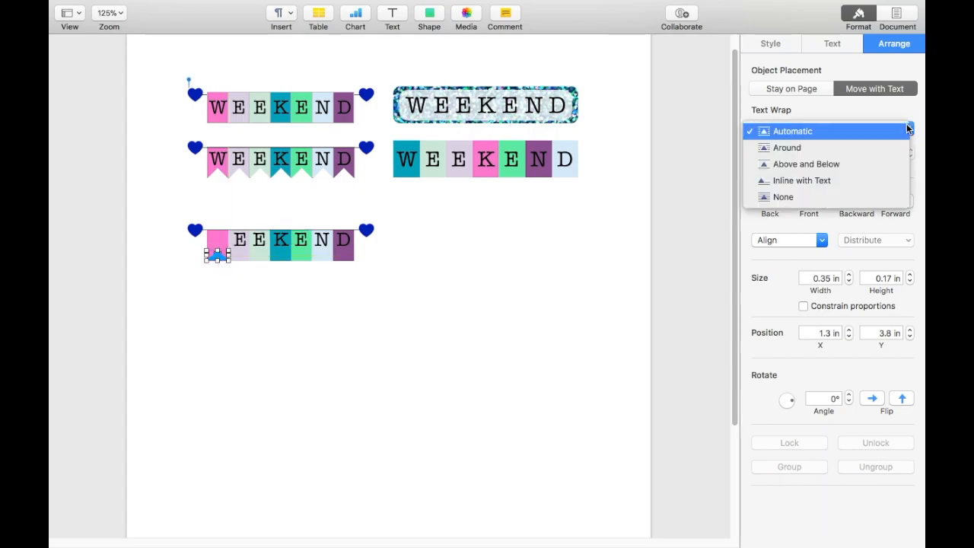
{"action": "left_click", "coordinate": [784, 197]}
{"action": "left_click", "coordinate": [408, 309]}
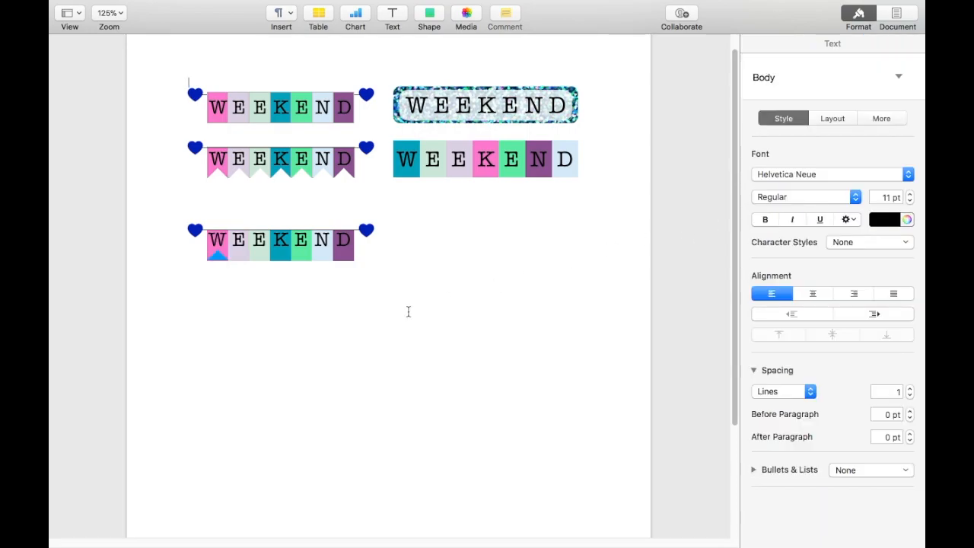
{"action": "left_click_drag", "start_coordinate": [218, 259], "coordinate": [219, 259]}
{"action": "left_click", "coordinate": [226, 294]}
- Fill the triangle on the pink cell with white so it reads as a flag cutout
{"action": "left_click", "coordinate": [217, 258]}
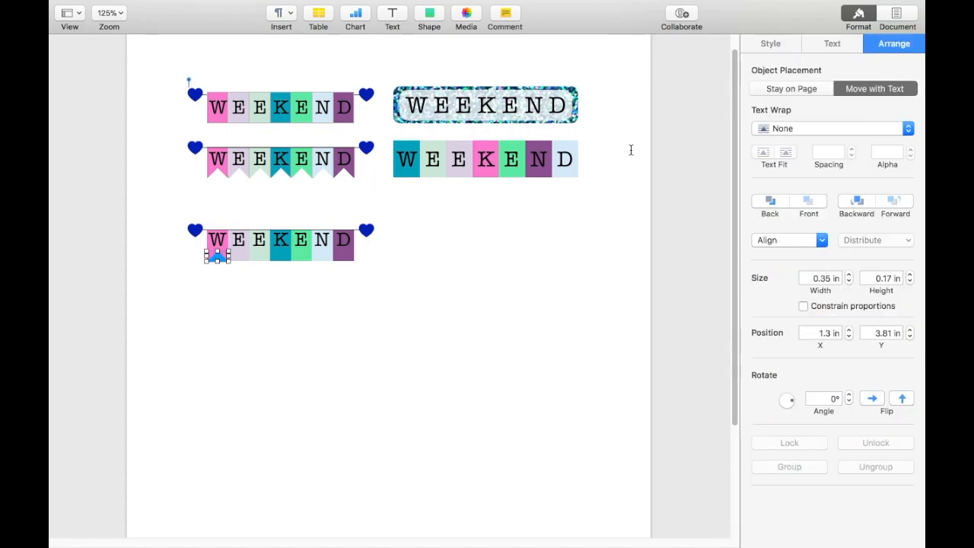
{"action": "left_click", "coordinate": [770, 44]}
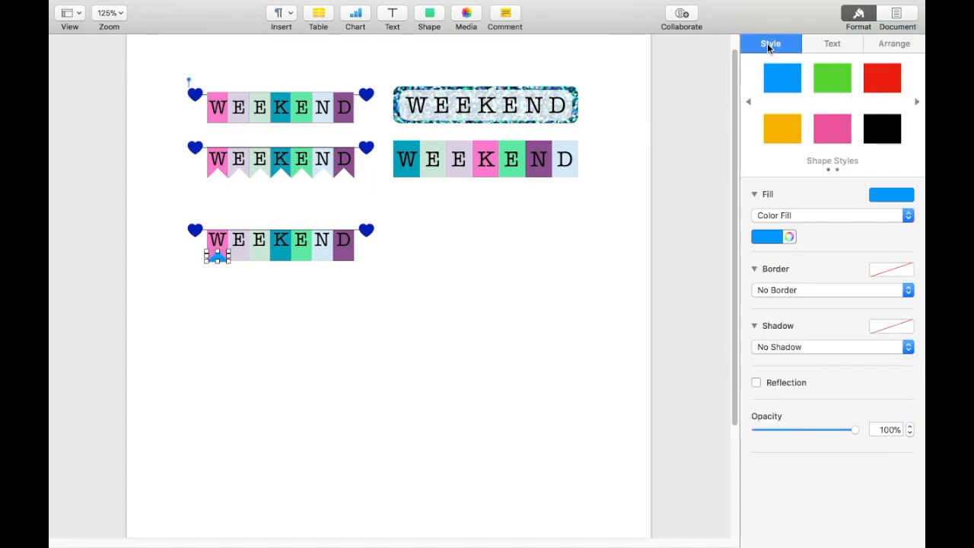
{"action": "left_click", "coordinate": [790, 237]}
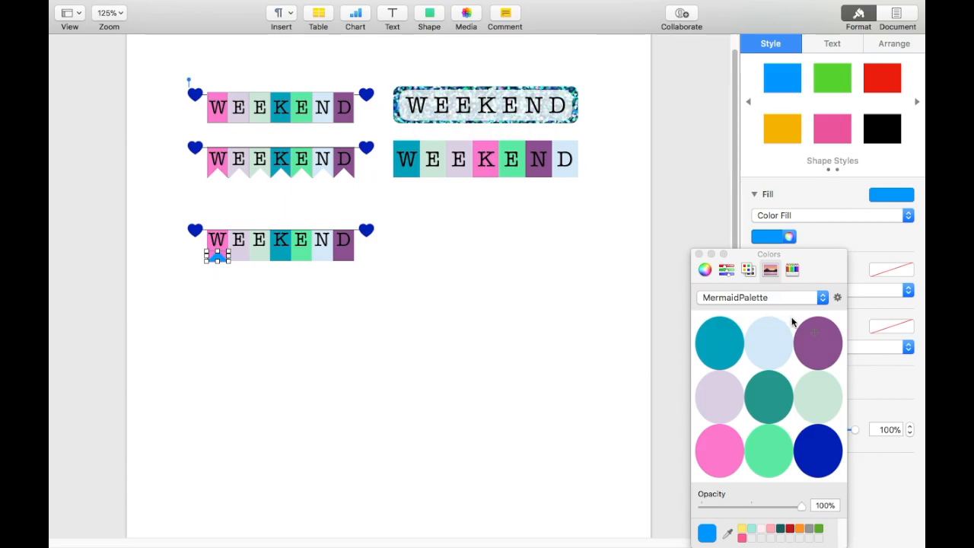
{"action": "left_click", "coordinate": [541, 369]}
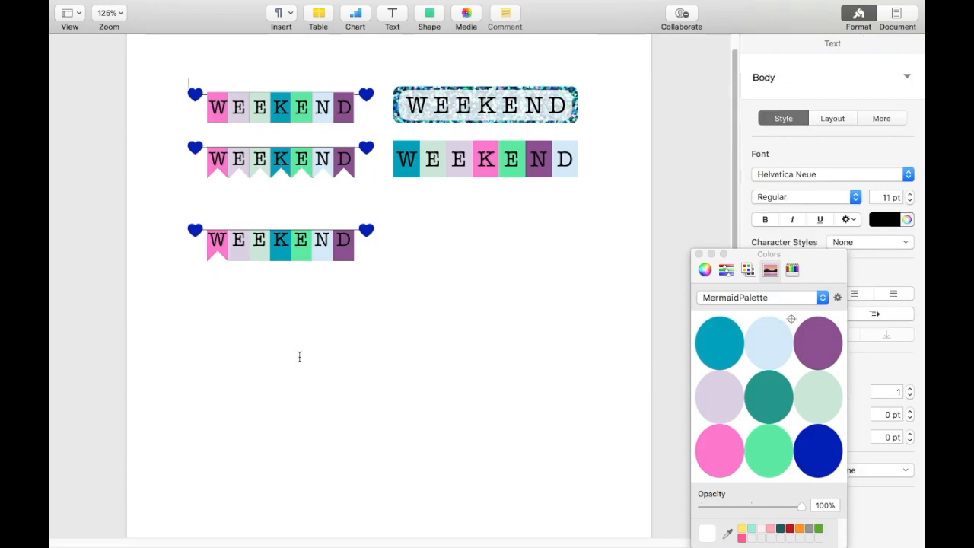
- Duplicate the white triangle and place copies along the bottom of the banner's second and third cells
{"action": "left_click", "coordinate": [218, 257]}
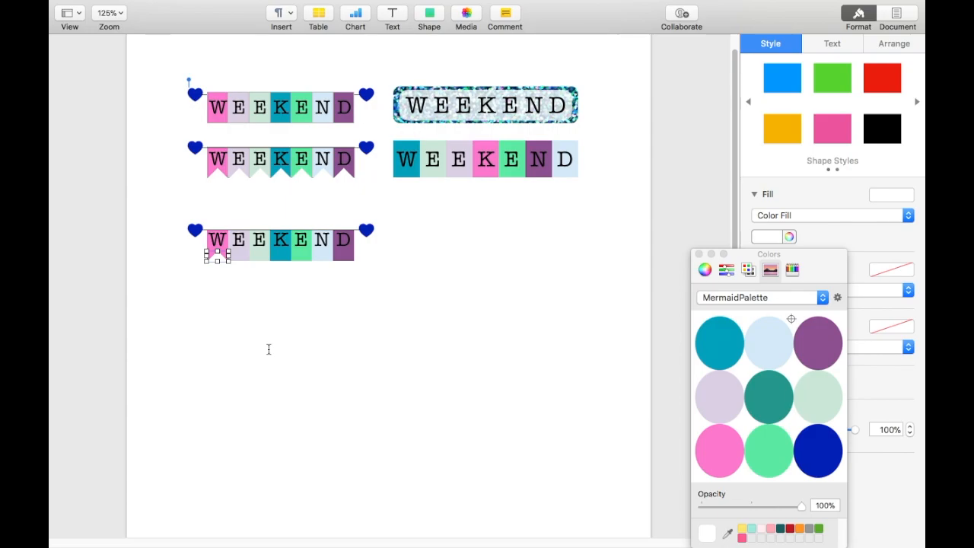
{"action": "key", "text": "super+d"}
{"action": "left_click_drag", "start_coordinate": [225, 267], "coordinate": [238, 259]}
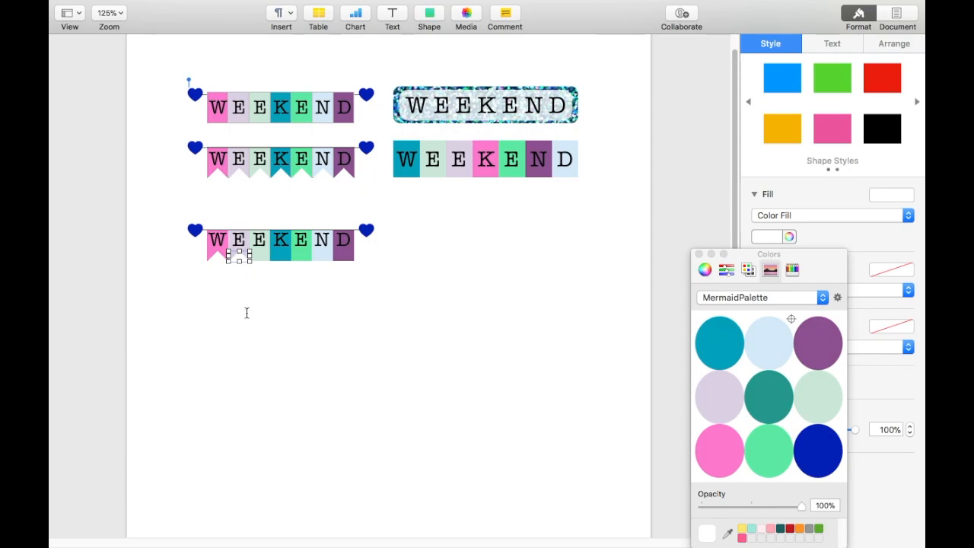
{"action": "left_click", "coordinate": [246, 312]}
{"action": "key", "text": "super+v"}
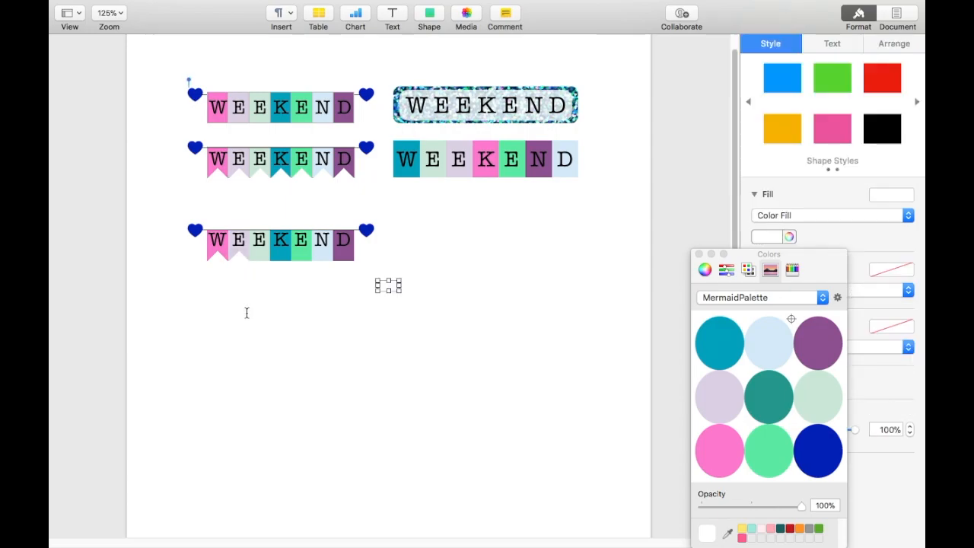
{"action": "left_click_drag", "start_coordinate": [389, 287], "coordinate": [262, 260]}
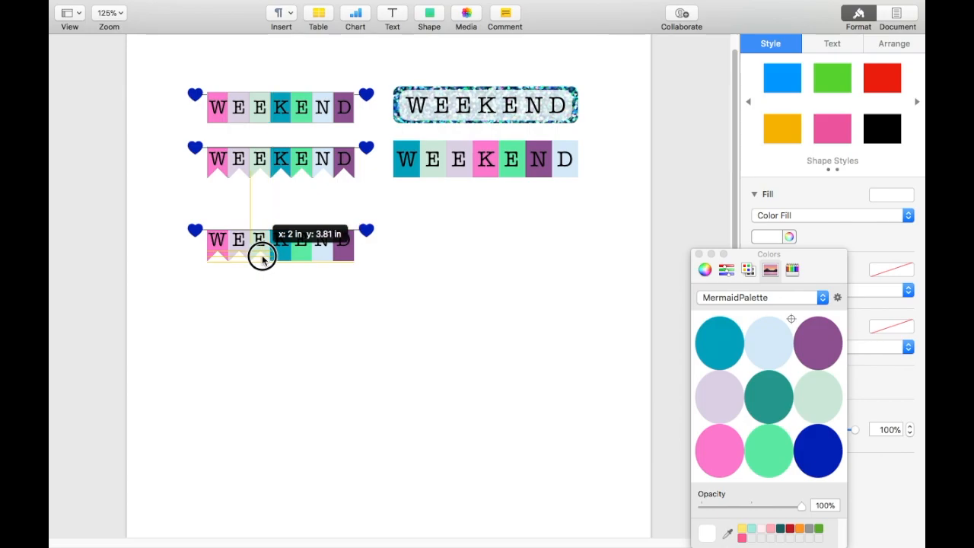
- Paste more white triangles, place them along the bottom of the fourth through seventh cells, and close the color picker
{"action": "left_click", "coordinate": [400, 326]}
{"action": "key", "text": "super+v"}
{"action": "key", "text": "super+v"}
{"action": "left_click_drag", "start_coordinate": [397, 297], "coordinate": [302, 257]}
{"action": "key", "text": "super+v"}
{"action": "left_click_drag", "start_coordinate": [397, 296], "coordinate": [322, 257]}
{"action": "key", "text": "super+v"}
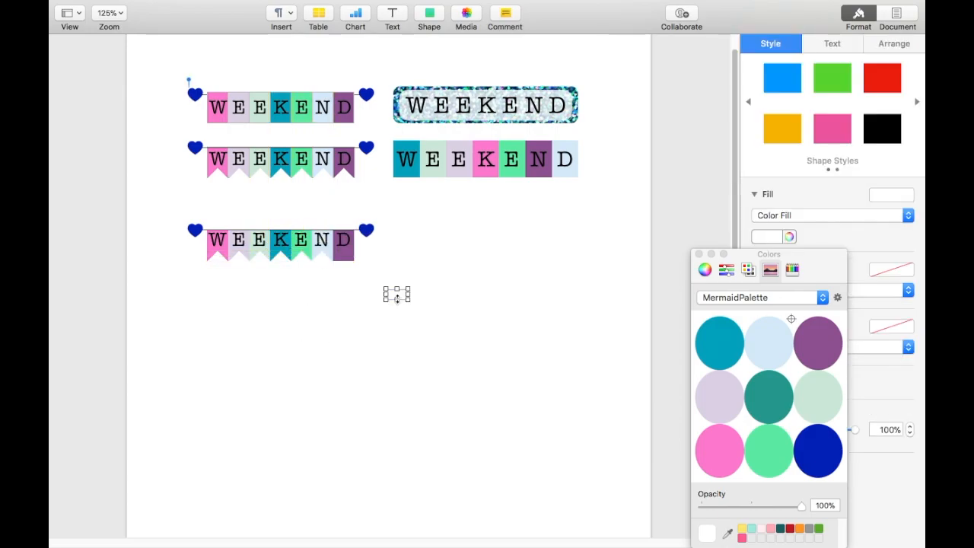
{"action": "left_click", "coordinate": [347, 368]}
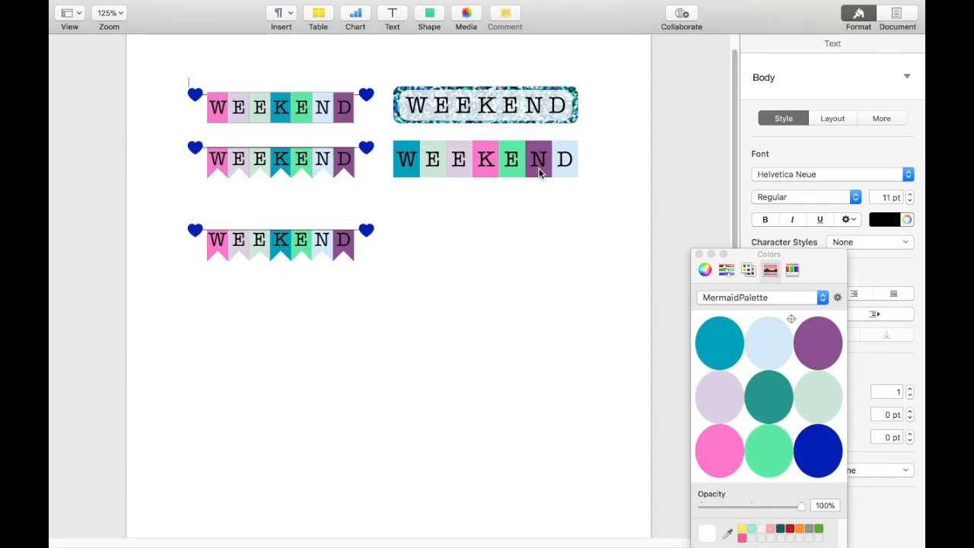
{"action": "left_click", "coordinate": [698, 254]}
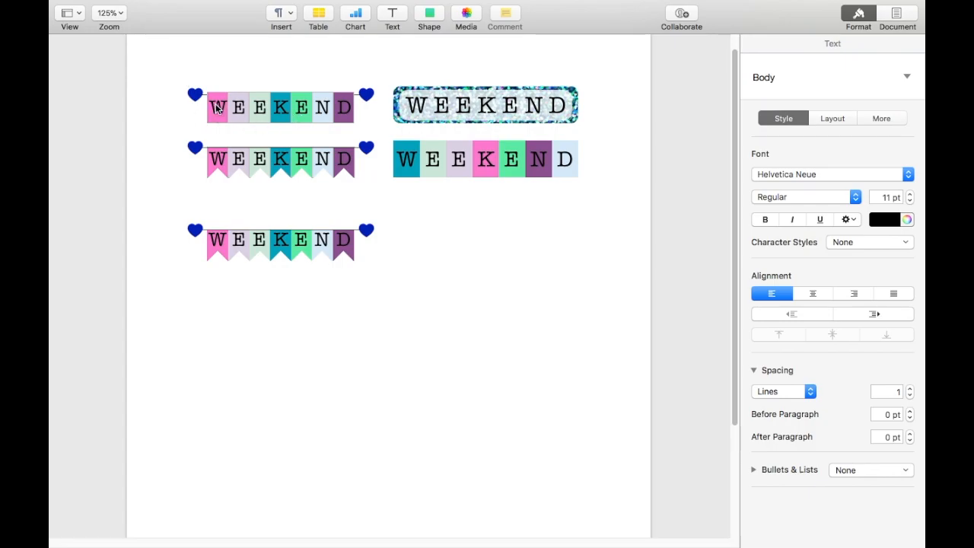
- Select all seven letter text boxes on the new banner and nudge them down together by two small increments
{"action": "left_click", "coordinate": [221, 241]}
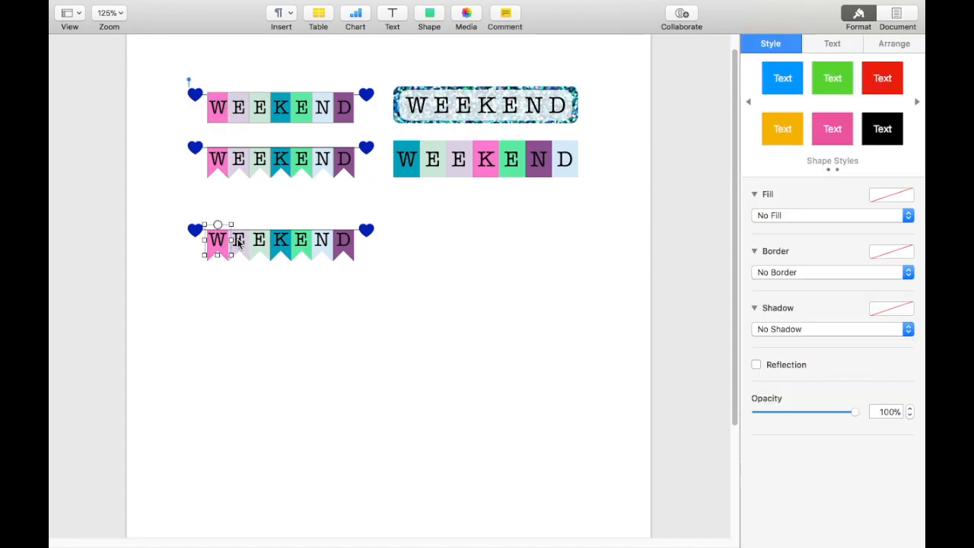
{"action": "left_click", "coordinate": [240, 310]}
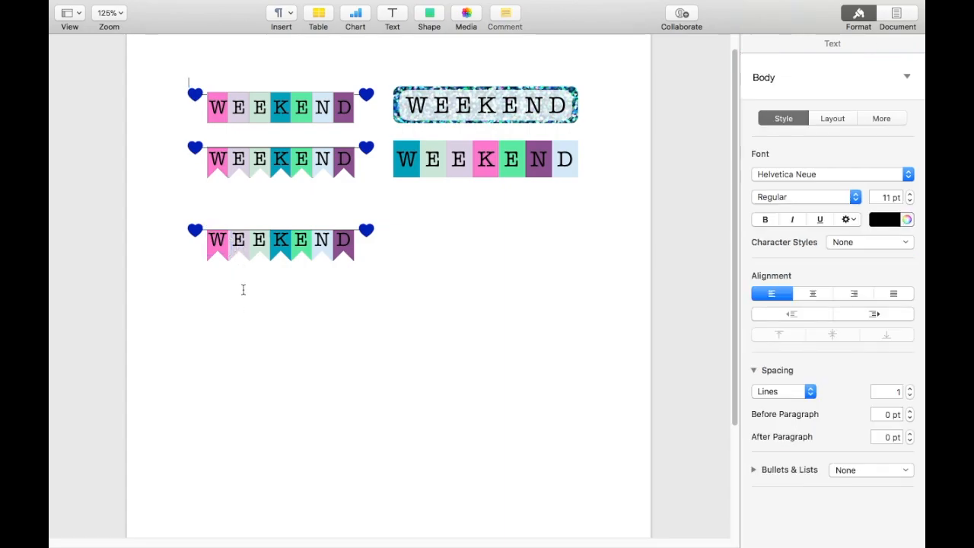
{"action": "left_click", "coordinate": [218, 242]}
{"action": "left_click", "coordinate": [238, 241], "text": "shift"}
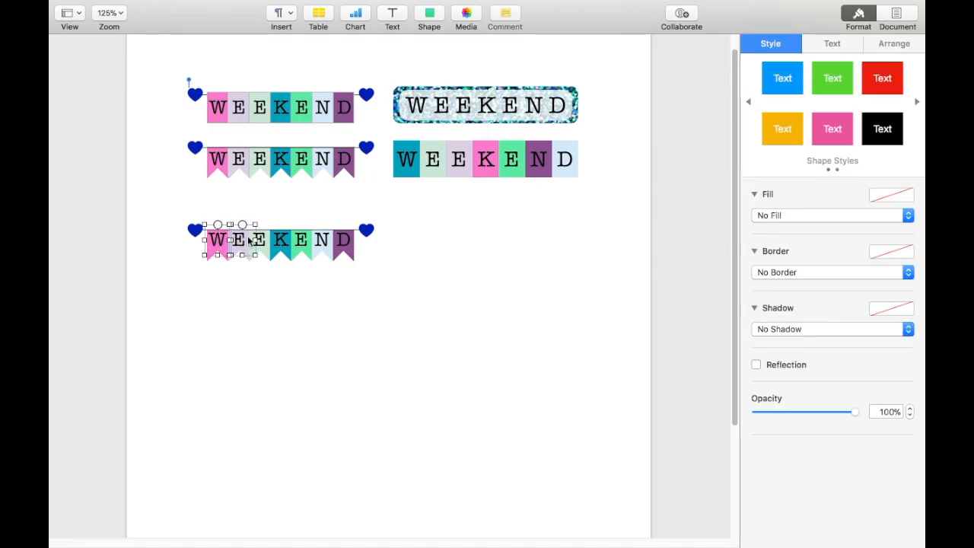
{"action": "left_click", "coordinate": [265, 242], "text": "shift"}
{"action": "left_click", "coordinate": [281, 242], "text": "shift"}
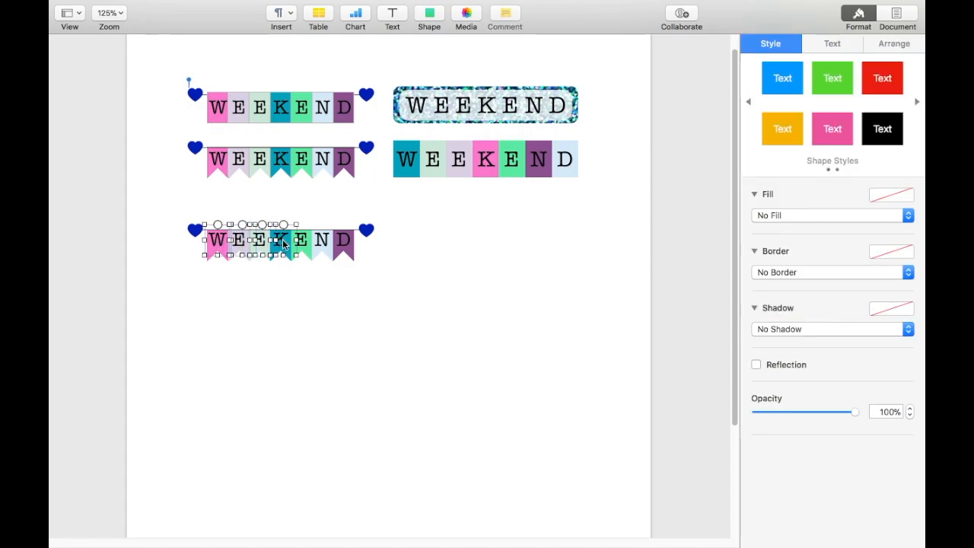
{"action": "left_click", "coordinate": [301, 242], "text": "shift"}
{"action": "left_click", "coordinate": [322, 243], "text": "shift"}
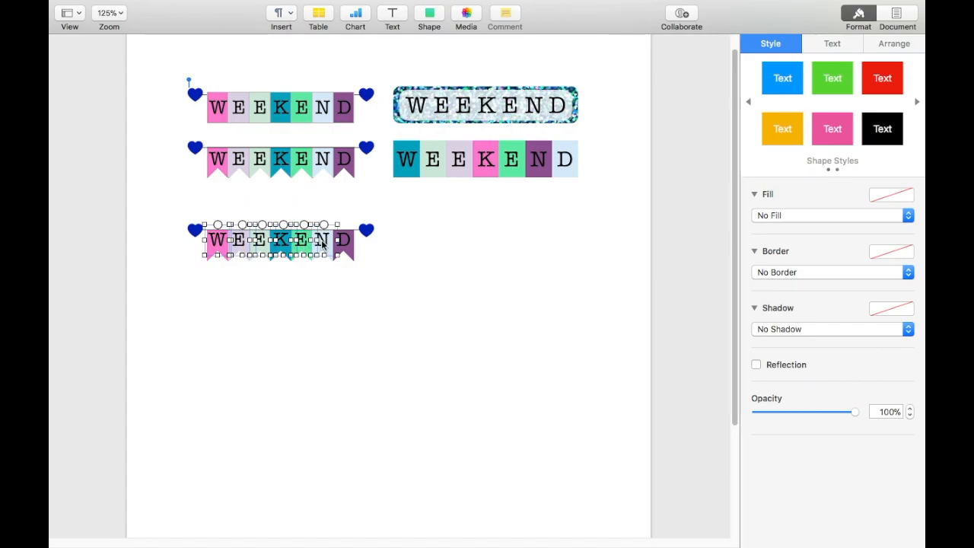
{"action": "left_click", "coordinate": [344, 245], "text": "shift"}
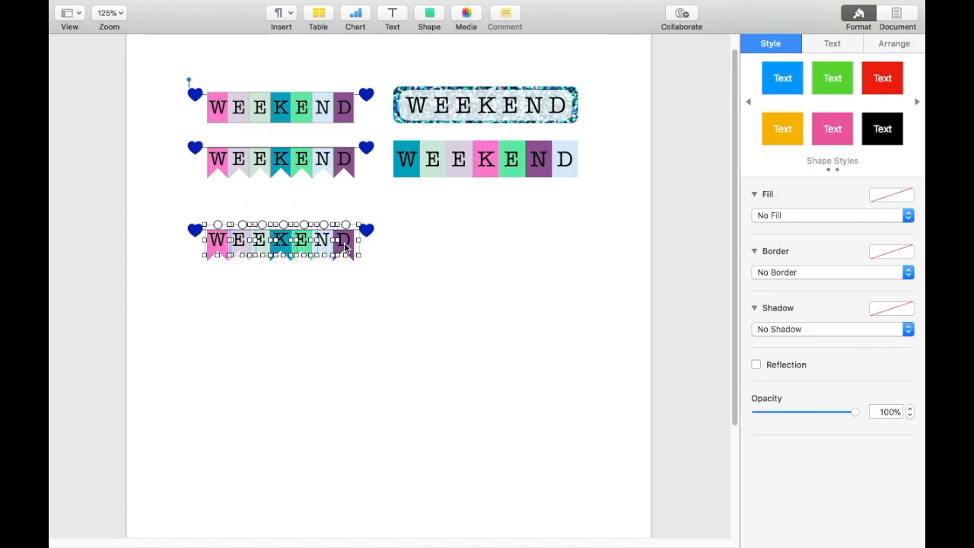
{"action": "key", "text": "Down"}
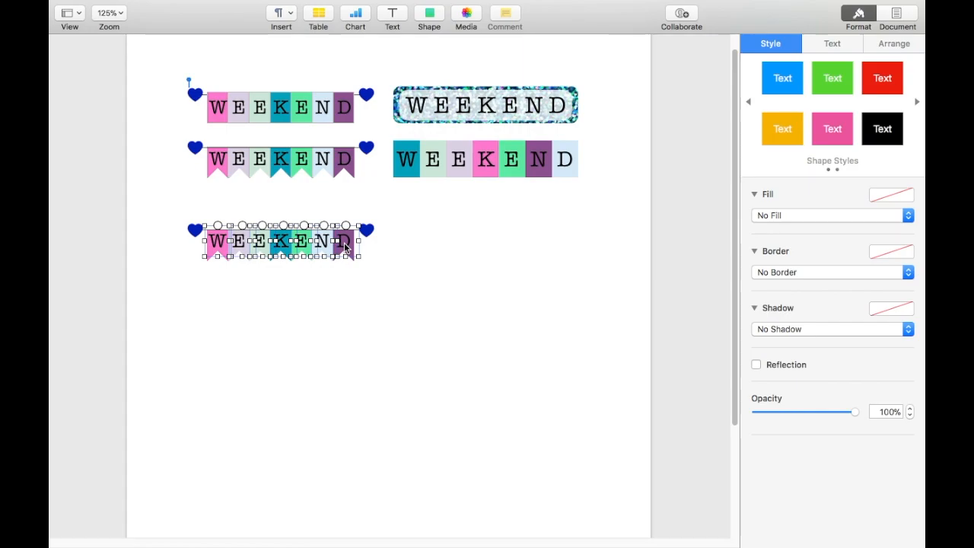
{"action": "key", "text": "Down"}
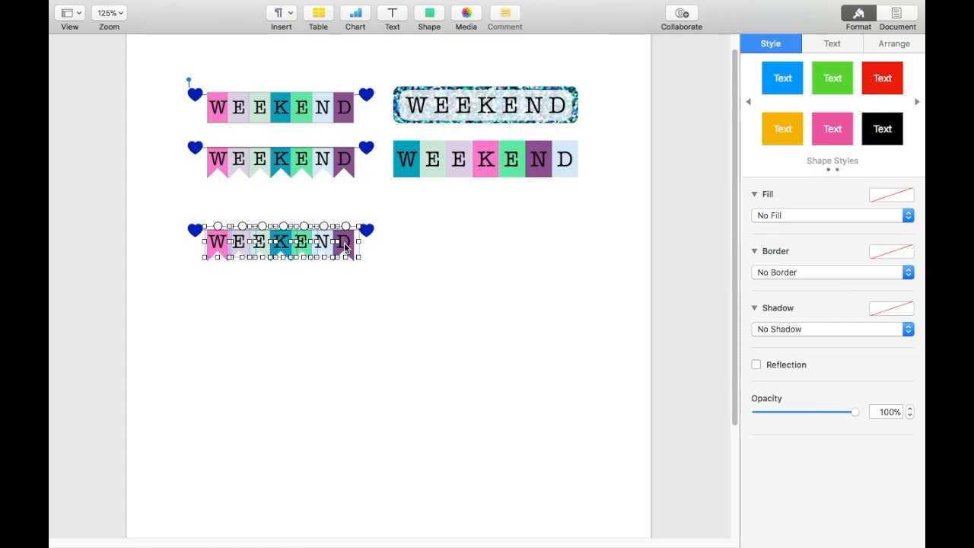
{"action": "left_click", "coordinate": [366, 341]}
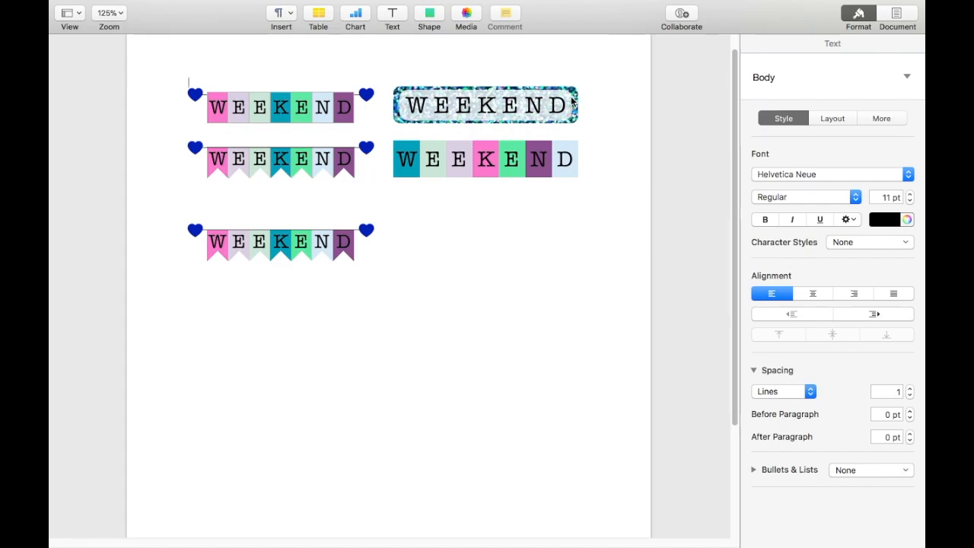
- Insert a rounded rectangle, place it below the seven-color WEEKEND strip, and set its text wrap to None
{"action": "left_click", "coordinate": [428, 14]}
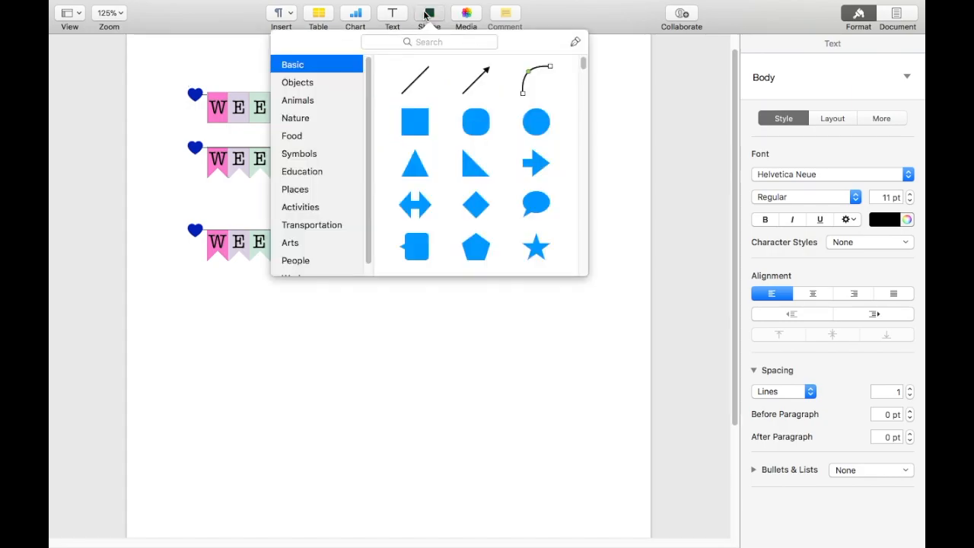
{"action": "left_click", "coordinate": [477, 120]}
{"action": "left_click_drag", "start_coordinate": [394, 125], "coordinate": [435, 242]}
{"action": "left_click", "coordinate": [895, 44]}
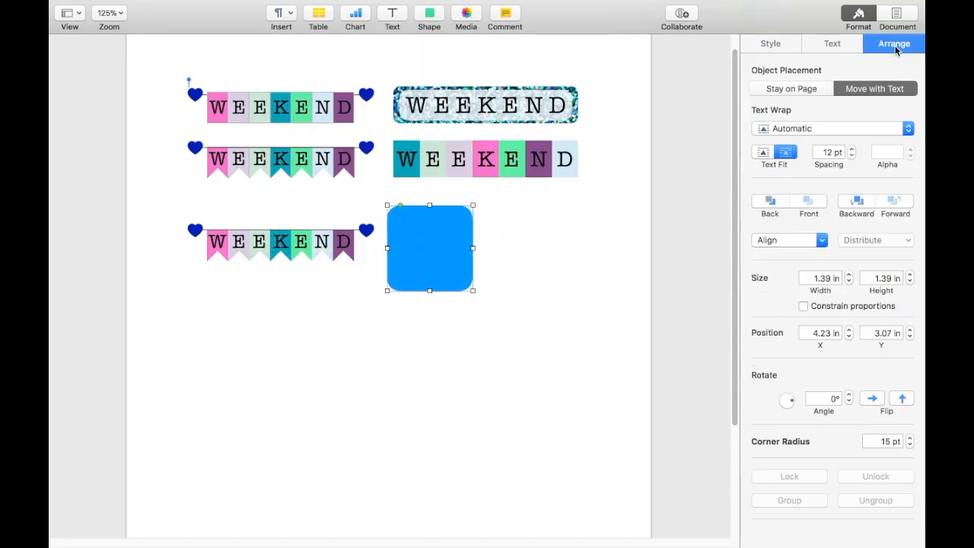
{"action": "left_click", "coordinate": [909, 129]}
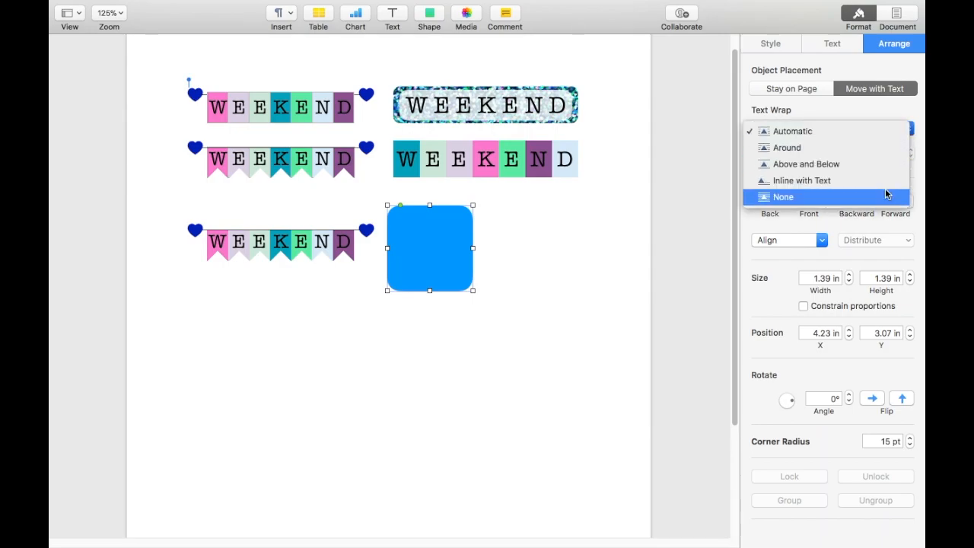
{"action": "left_click", "coordinate": [887, 195]}
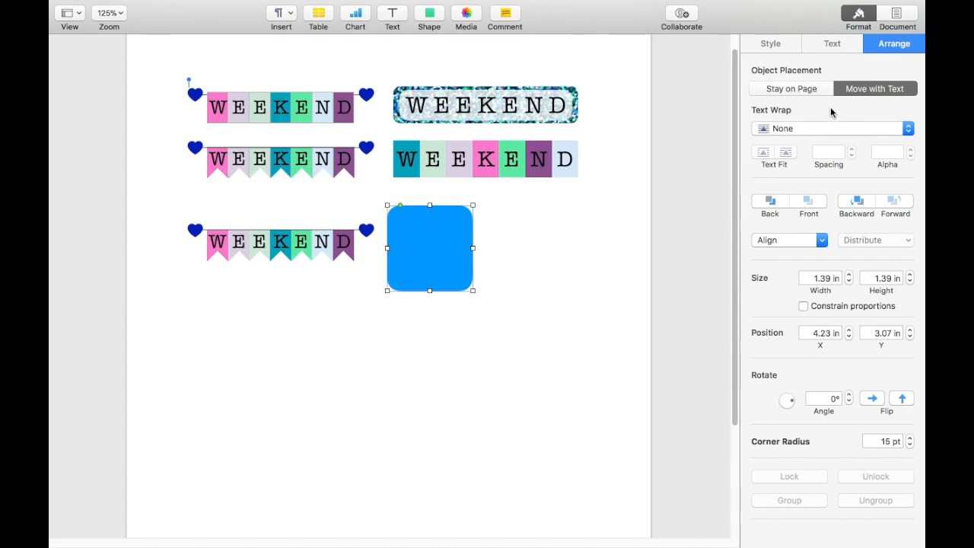
- Size the rounded rectangle to 3 in wide by 0.6 in high and move it level with the third heart-ended banner
{"action": "left_click", "coordinate": [820, 278]}
{"action": "type", "text": "3"}
{"action": "key", "text": "Return"}
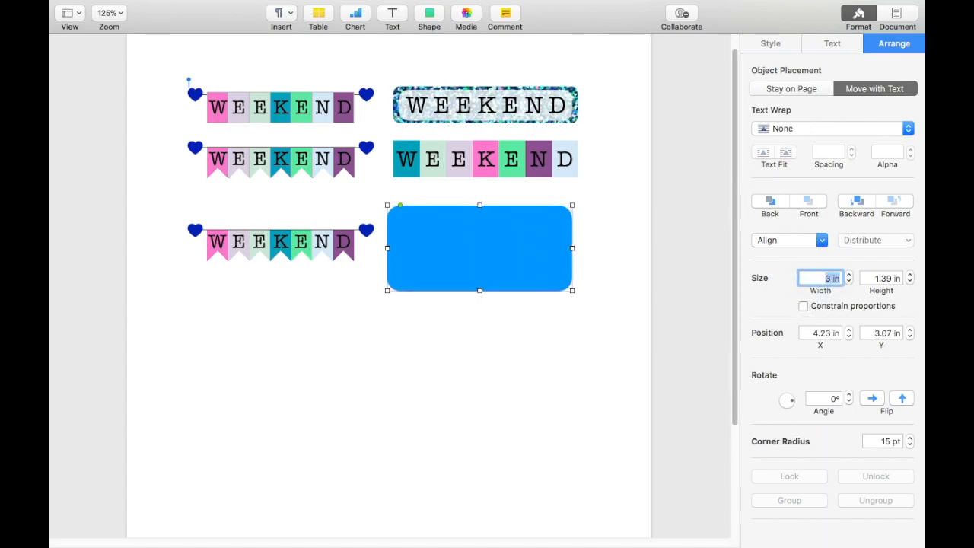
{"action": "left_click", "coordinate": [575, 99]}
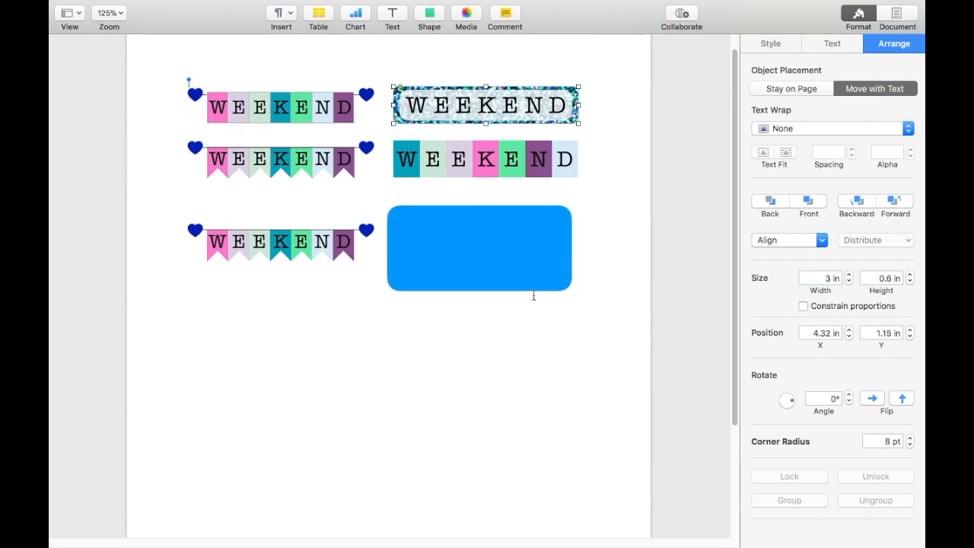
{"action": "left_click", "coordinate": [496, 243]}
{"action": "double_click", "coordinate": [889, 278]}
{"action": "type", "text": "0."}
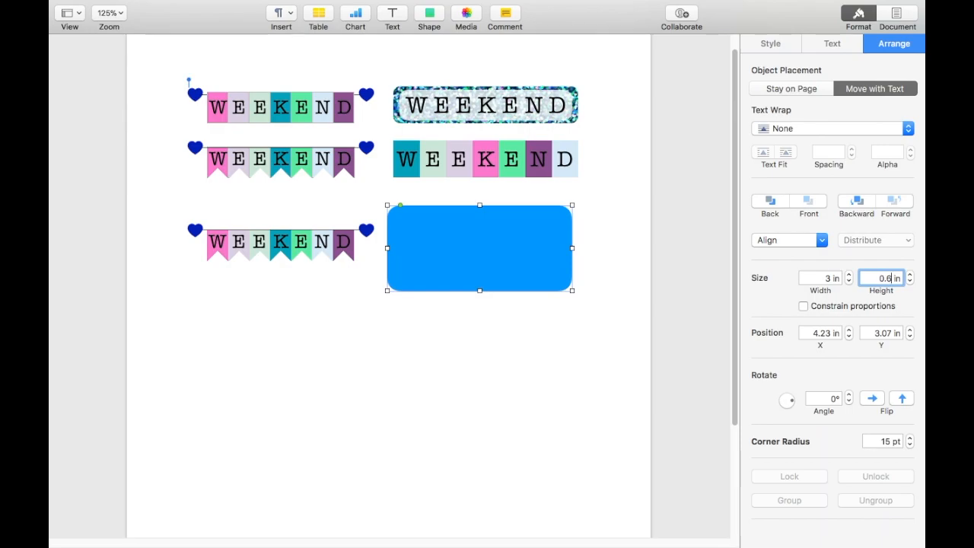
{"action": "type", "text": "6"}
{"action": "key", "text": "Return"}
{"action": "left_click_drag", "start_coordinate": [501, 224], "coordinate": [500, 237]}
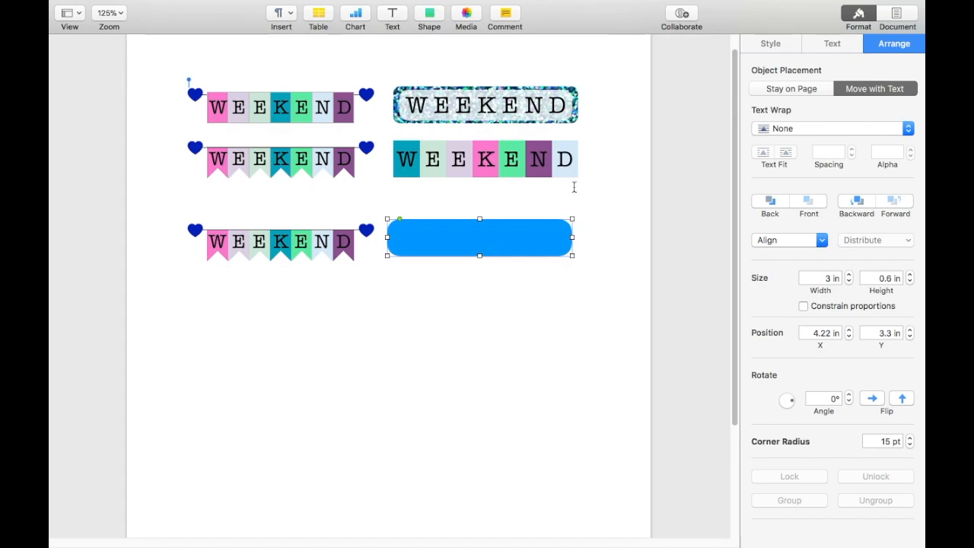
- Fill the rounded rectangle with the tiled image scalloppaper05-15.jpg from the ScallopPaper05-Pt3 folder, scaled to 10%
{"action": "left_click", "coordinate": [771, 43]}
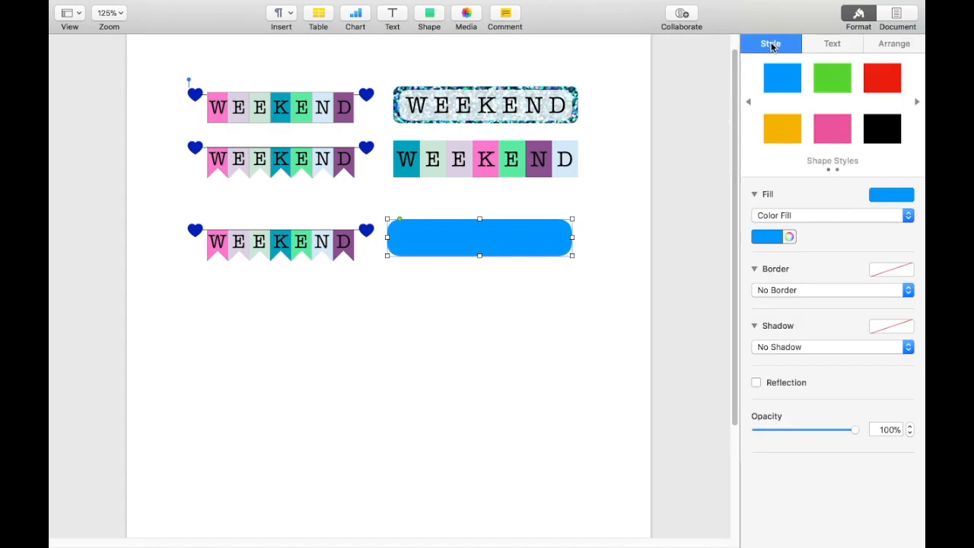
{"action": "left_click", "coordinate": [909, 216]}
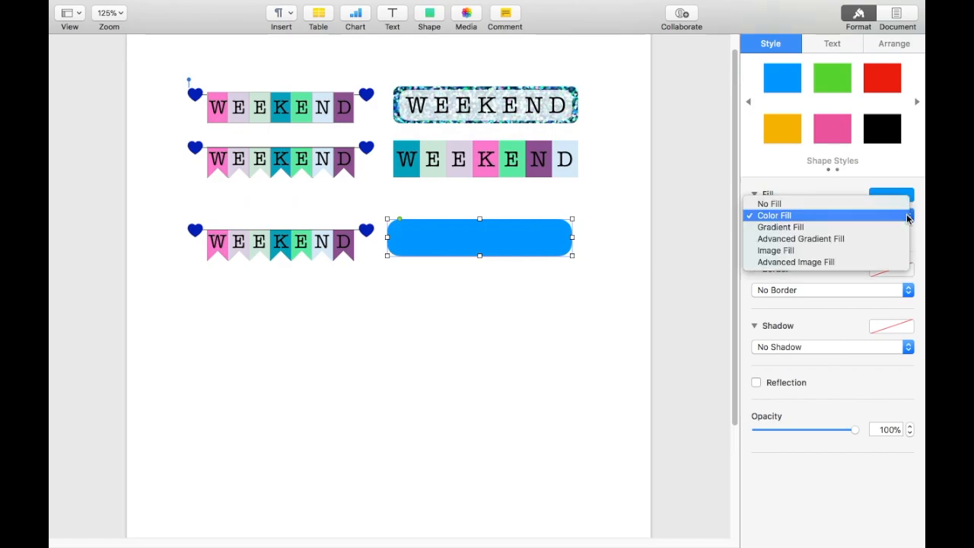
{"action": "left_click", "coordinate": [837, 251]}
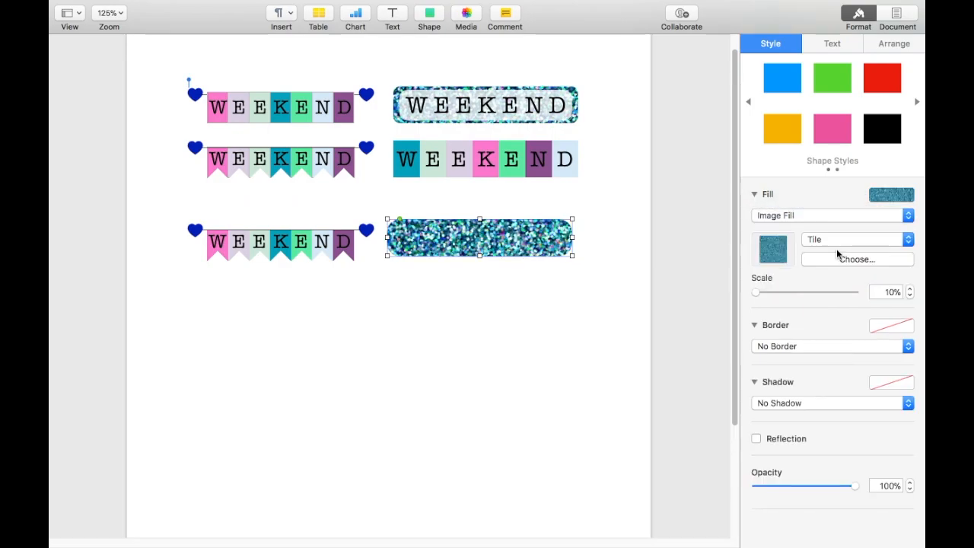
{"action": "left_click", "coordinate": [857, 259]}
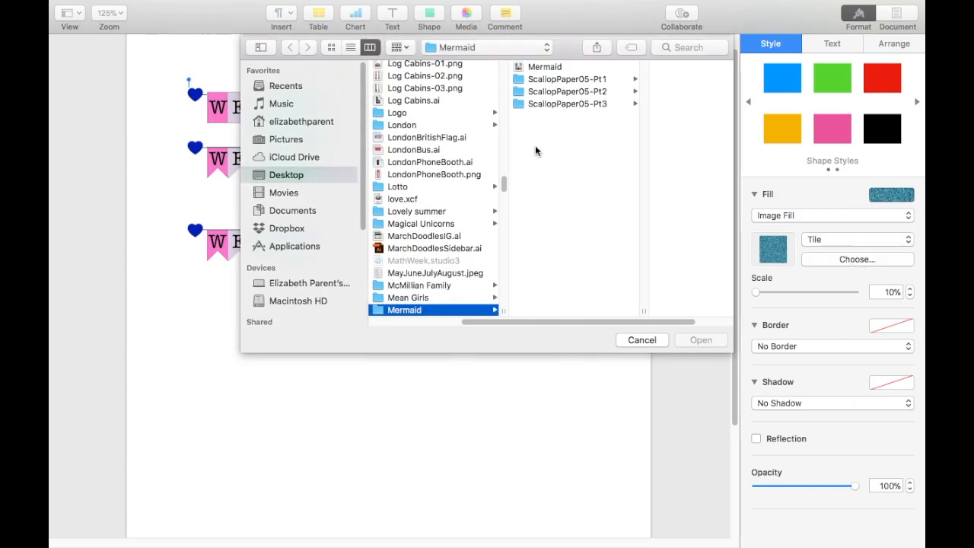
{"action": "left_click", "coordinate": [574, 93]}
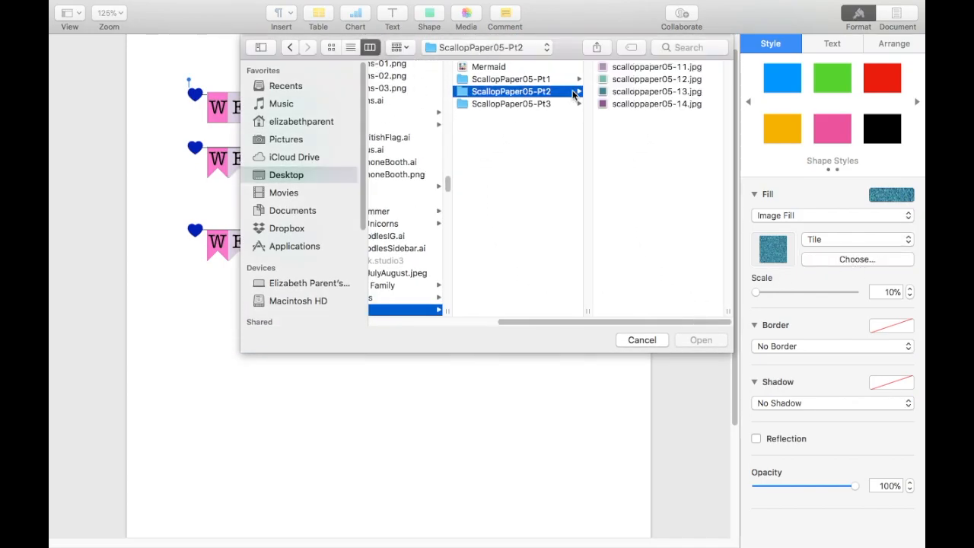
{"action": "left_click", "coordinate": [620, 93]}
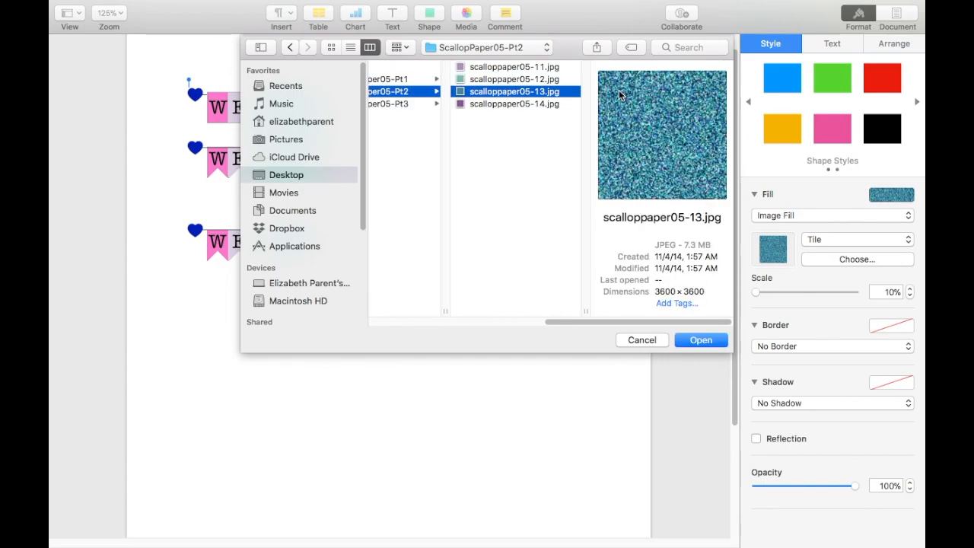
{"action": "left_click", "coordinate": [389, 108]}
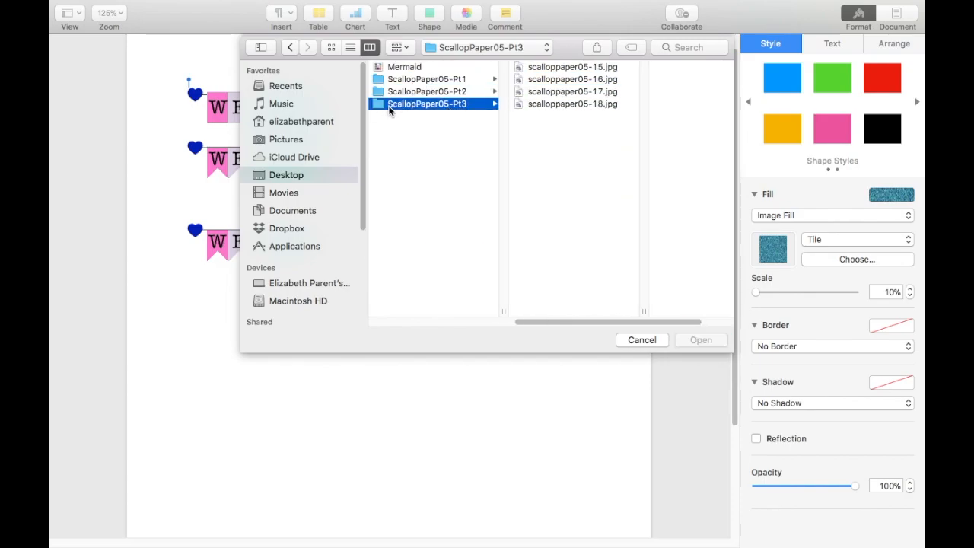
{"action": "left_click", "coordinate": [556, 68]}
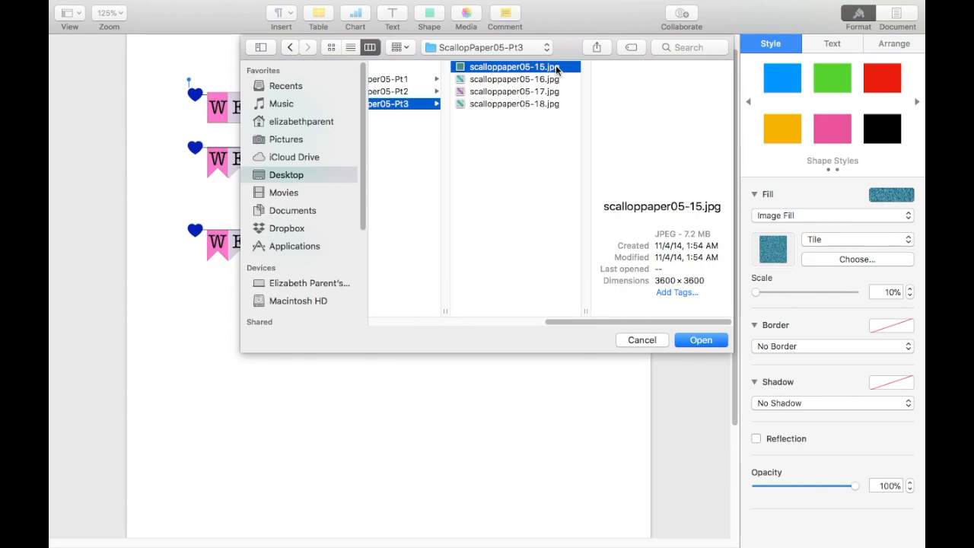
{"action": "left_click", "coordinate": [708, 340]}
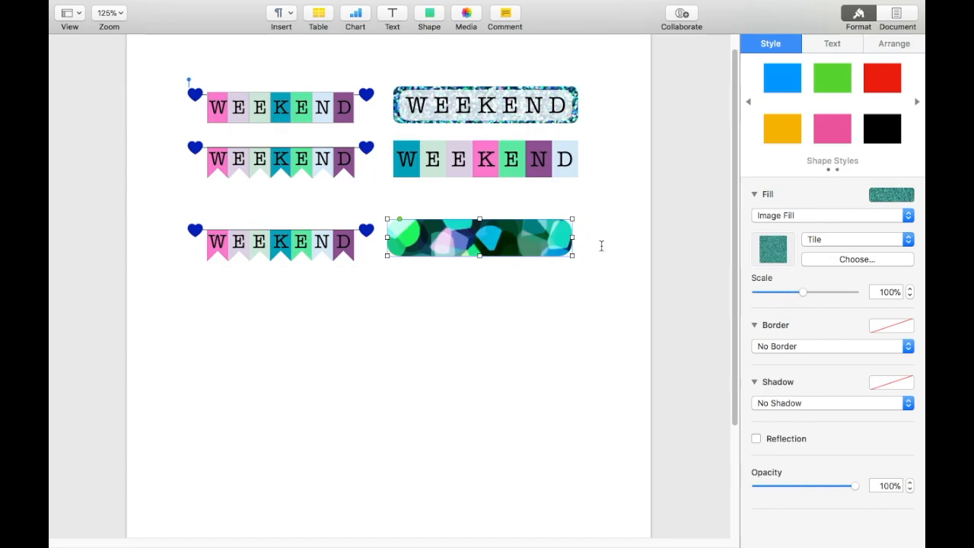
{"action": "left_click_drag", "start_coordinate": [804, 298], "coordinate": [755, 296]}
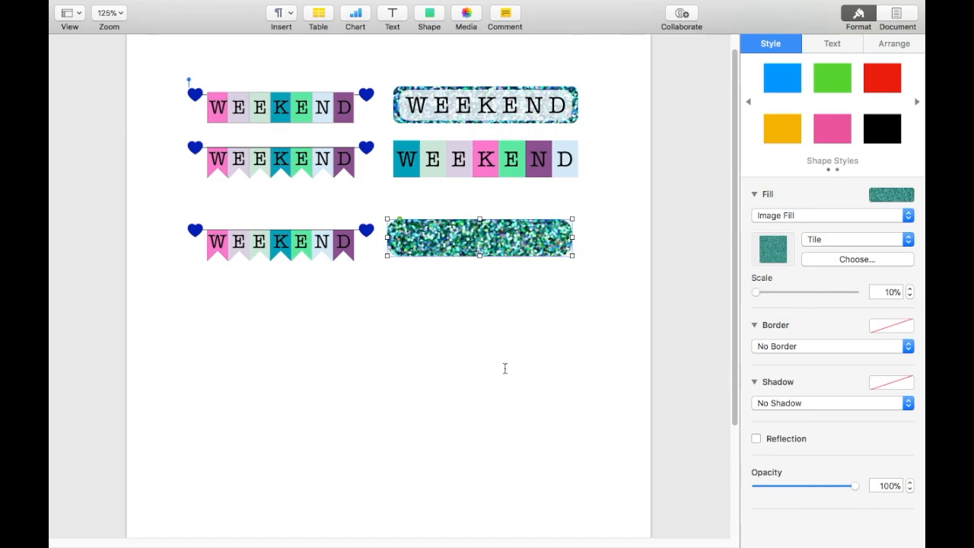
- Align the glitter rectangle with the strips above it and reduce its corner radius to about 5 pt
{"action": "left_click", "coordinate": [504, 367]}
{"action": "left_click_drag", "start_coordinate": [469, 246], "coordinate": [477, 248]}
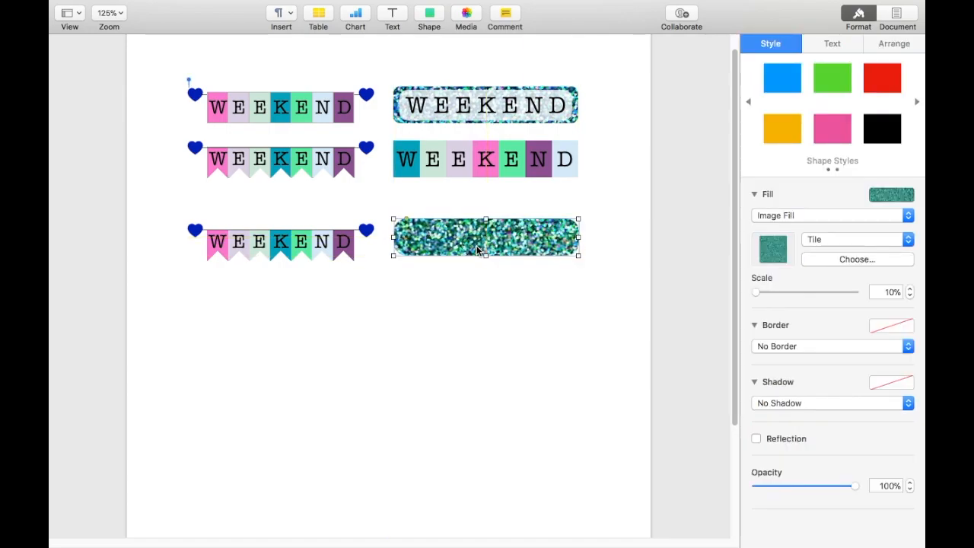
{"action": "left_click", "coordinate": [416, 330]}
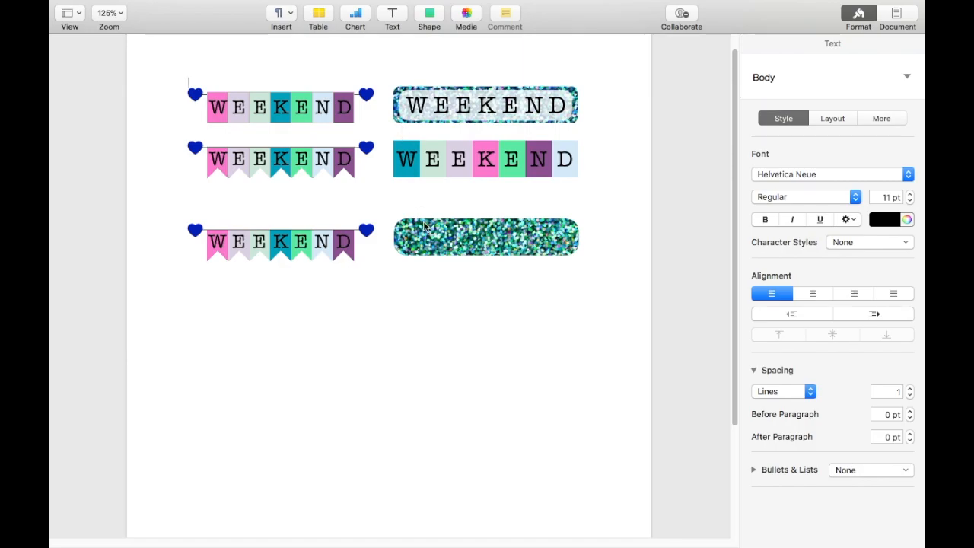
{"action": "left_click", "coordinate": [430, 248]}
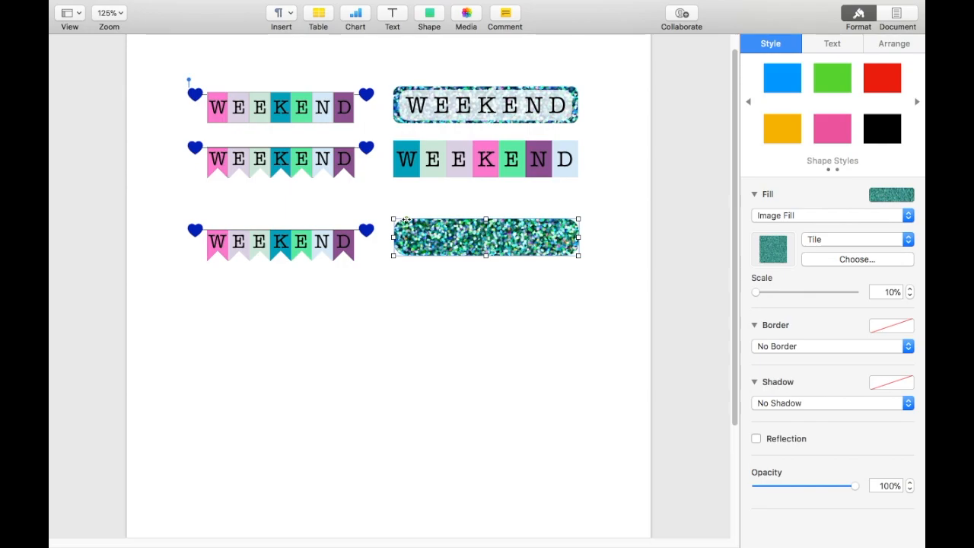
{"action": "mouse_move", "coordinate": [406, 220]}
{"action": "left_mouse_down"}
{"action": "mouse_move", "coordinate": [387, 220]}
{"action": "mouse_move", "coordinate": [397, 222]}
{"action": "left_mouse_up"}
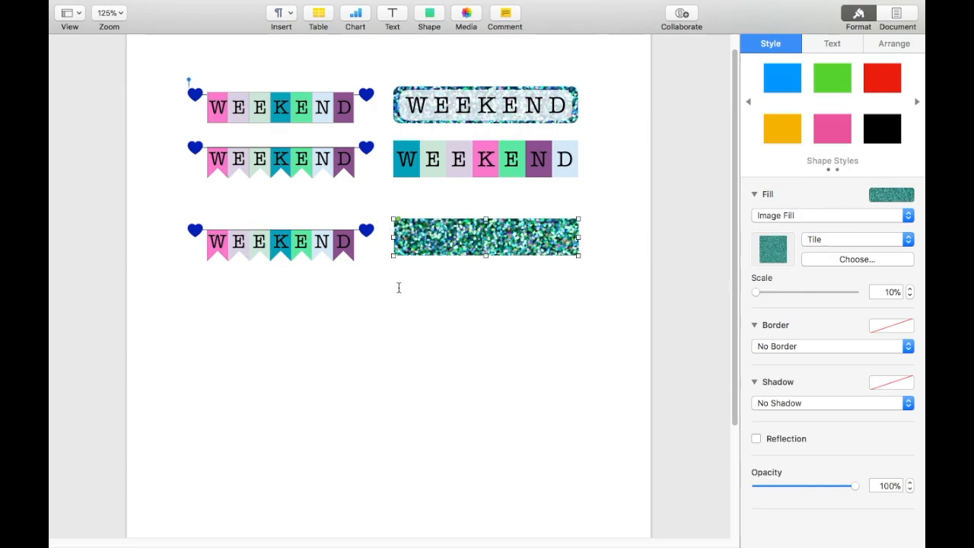
{"action": "left_click", "coordinate": [398, 293]}
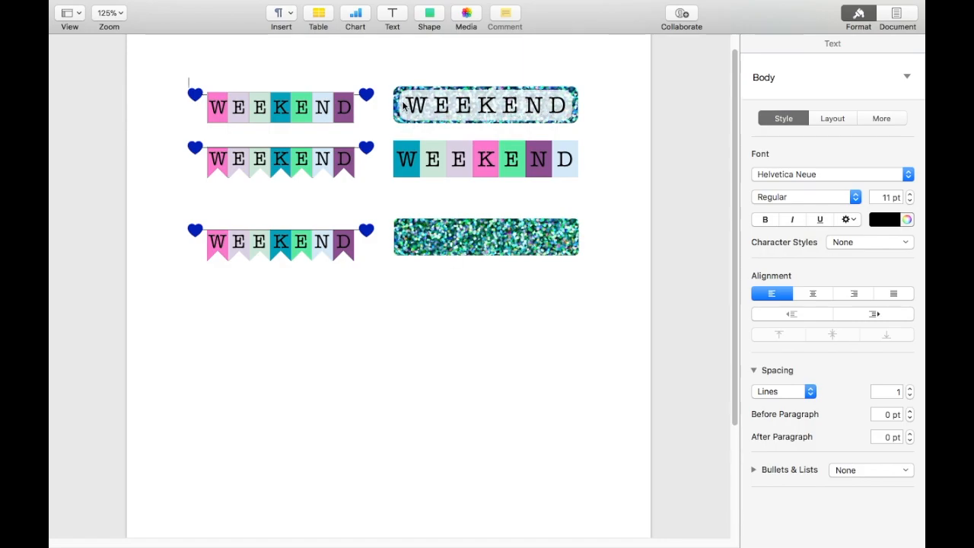
- Duplicate the glitter rectangle and place the copy directly below the original, aligned with its edges
{"action": "left_click", "coordinate": [508, 242]}
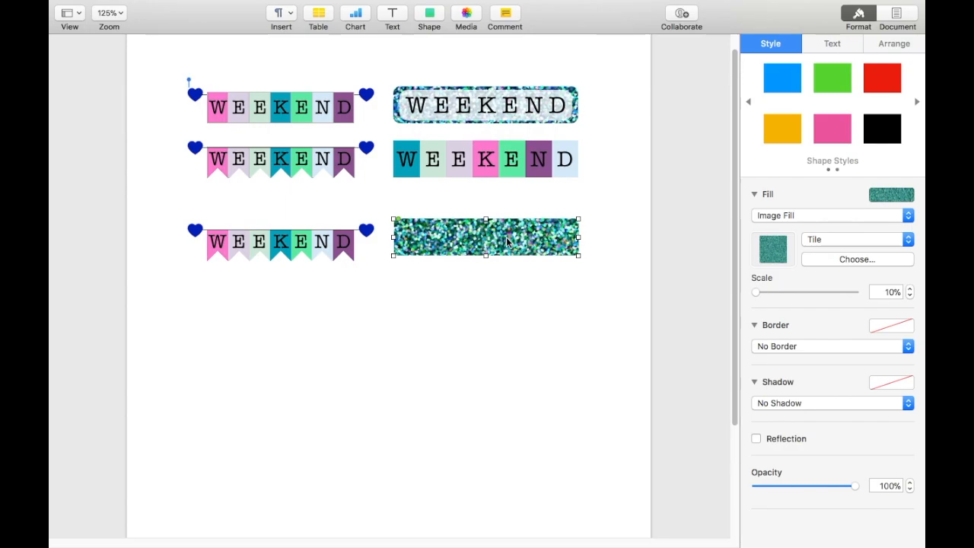
{"action": "key", "text": "super+d"}
{"action": "left_click", "coordinate": [517, 255]}
{"action": "left_click_drag", "start_coordinate": [517, 255], "coordinate": [511, 311]}
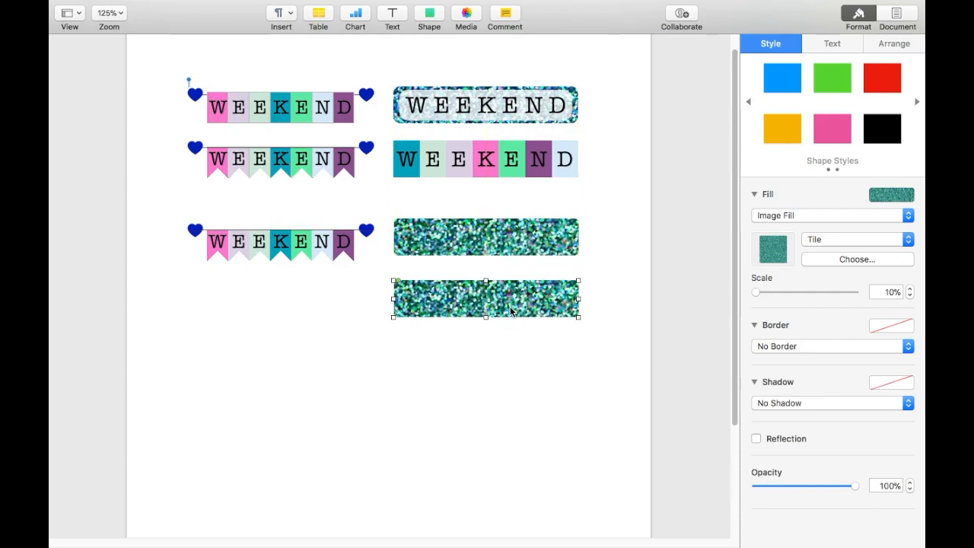
- Resize the lower glitter rectangle to 2.9 in wide by 0.5 in high
{"action": "left_click", "coordinate": [897, 46]}
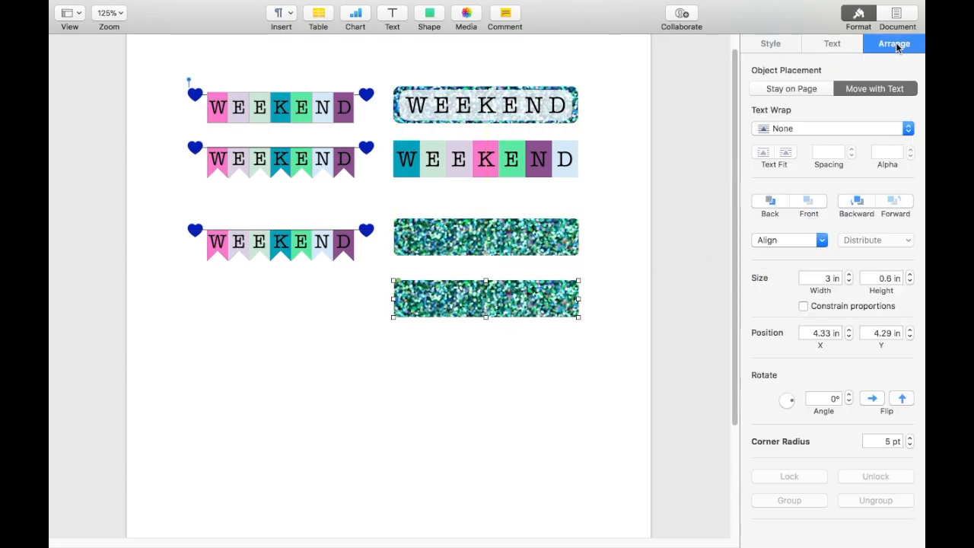
{"action": "left_click", "coordinate": [827, 278]}
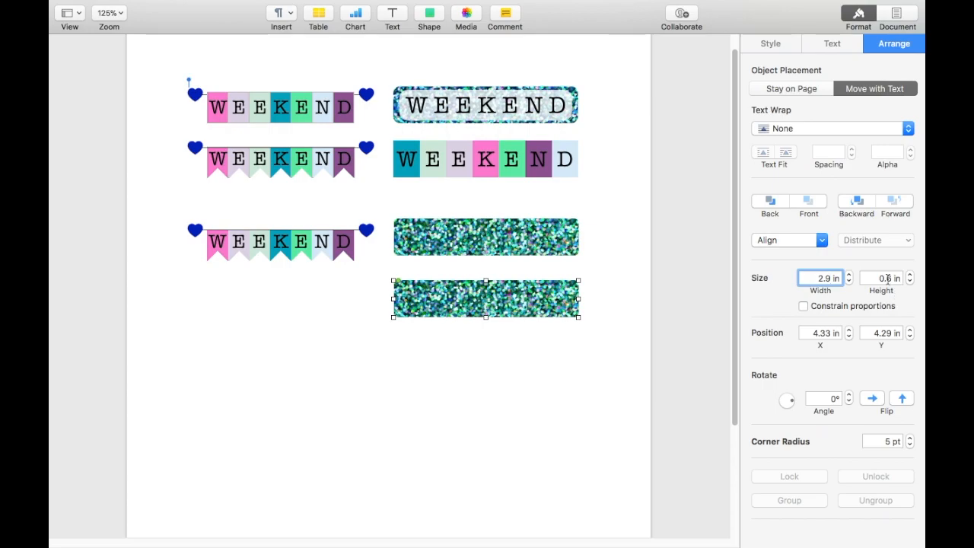
{"action": "double_click", "coordinate": [887, 278]}
{"action": "type", "text": "0.5"}
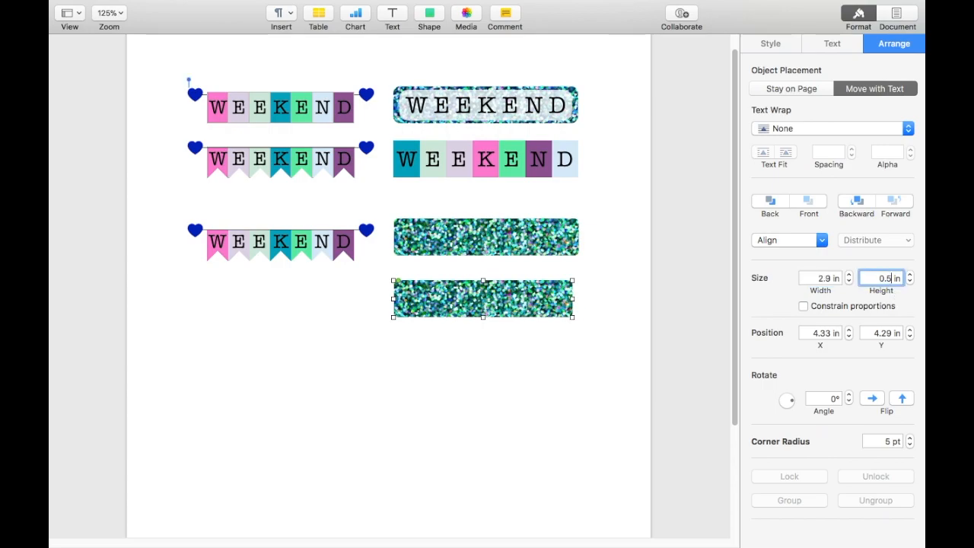
{"action": "key", "text": "Return"}
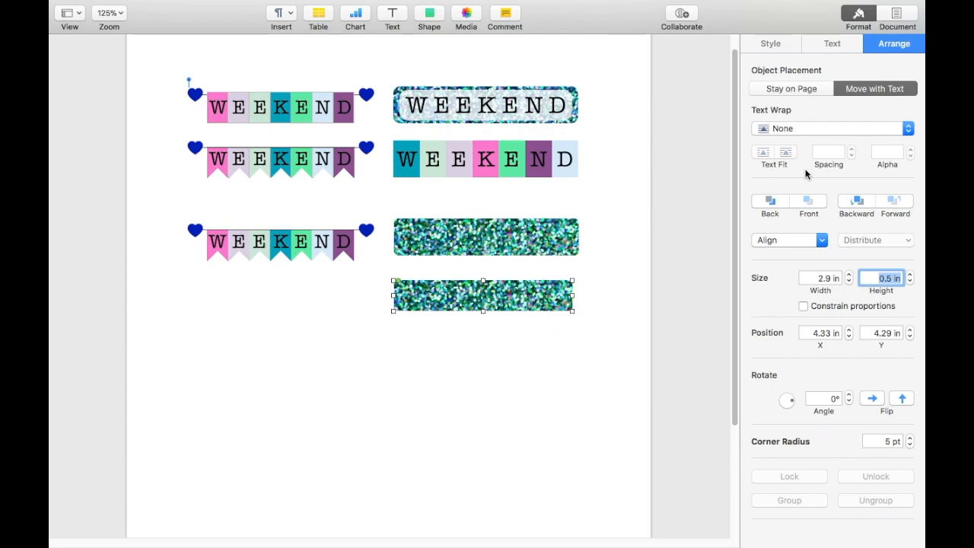
- Change the smaller rectangle to a white color fill and center it over the larger glitter rectangle
{"action": "left_click", "coordinate": [770, 44]}
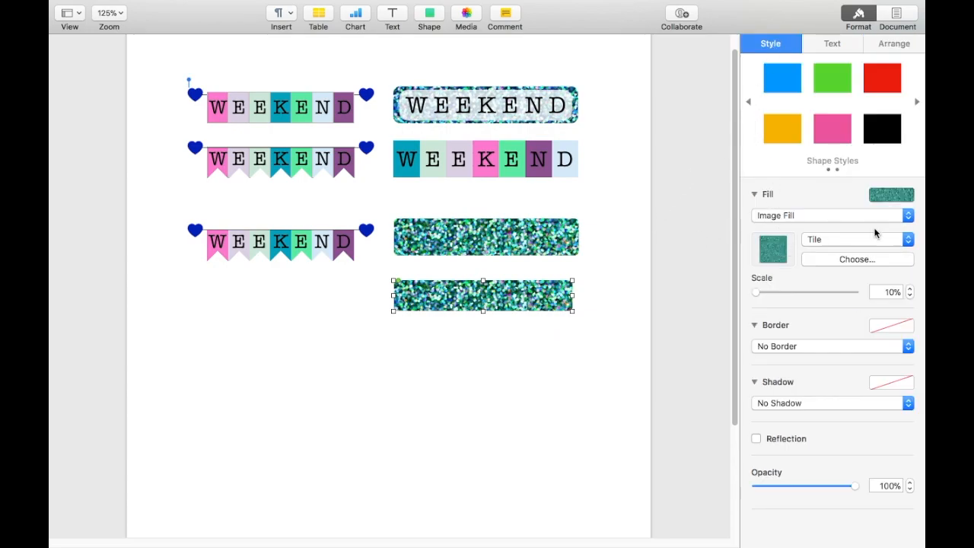
{"action": "left_click", "coordinate": [909, 213]}
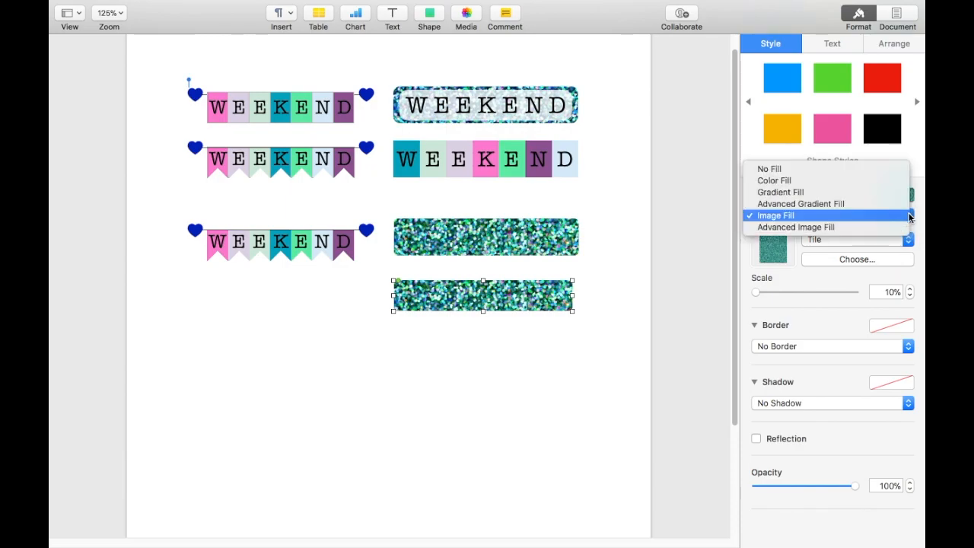
{"action": "left_click", "coordinate": [865, 182]}
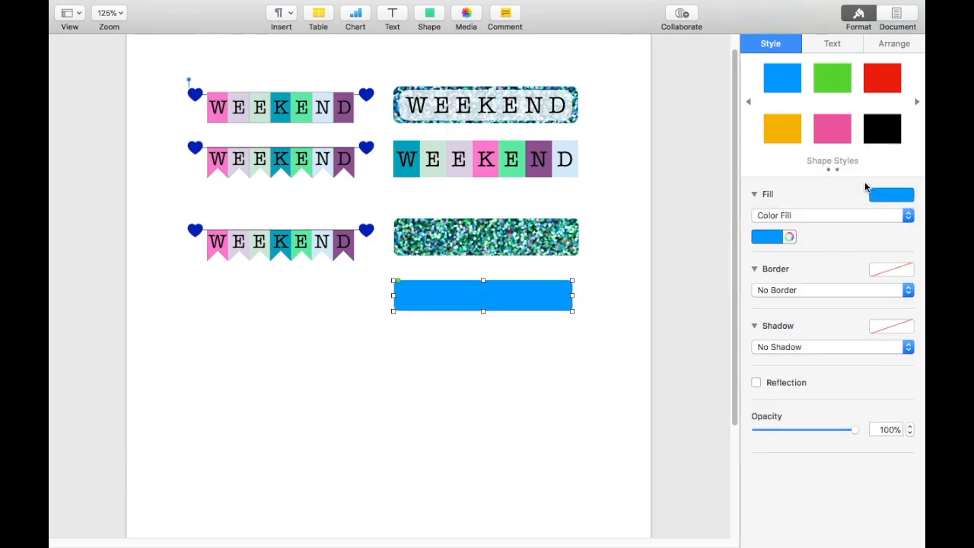
{"action": "left_click", "coordinate": [789, 237]}
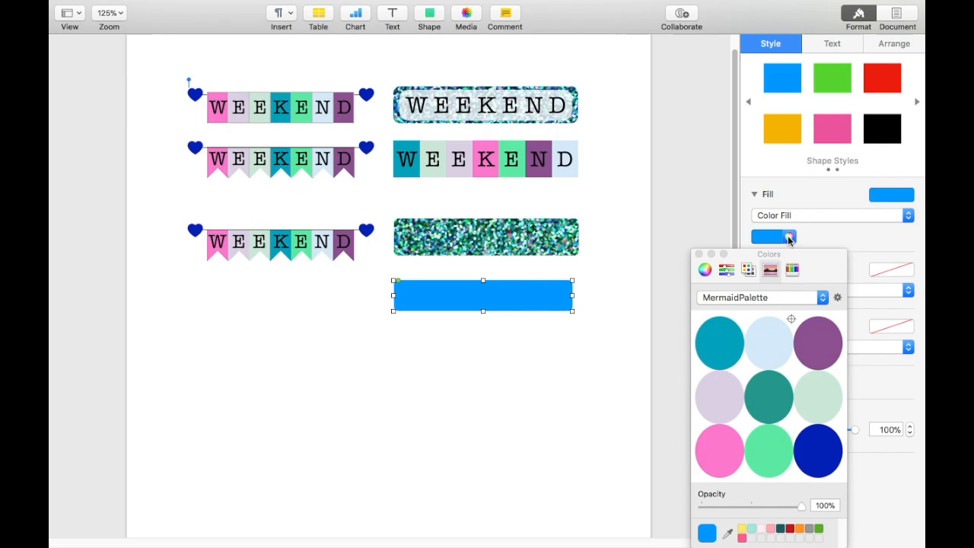
{"action": "left_click", "coordinate": [793, 319]}
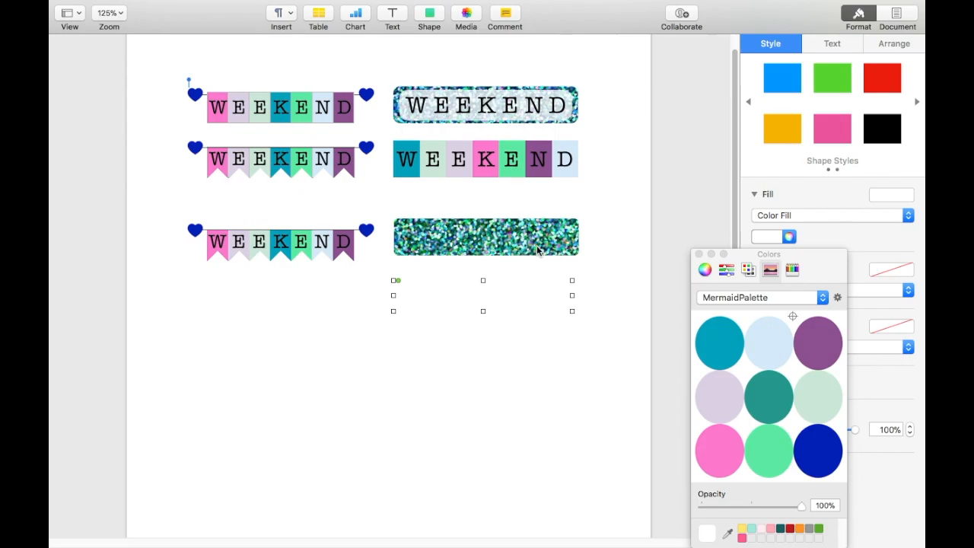
{"action": "left_click_drag", "start_coordinate": [519, 297], "coordinate": [520, 238]}
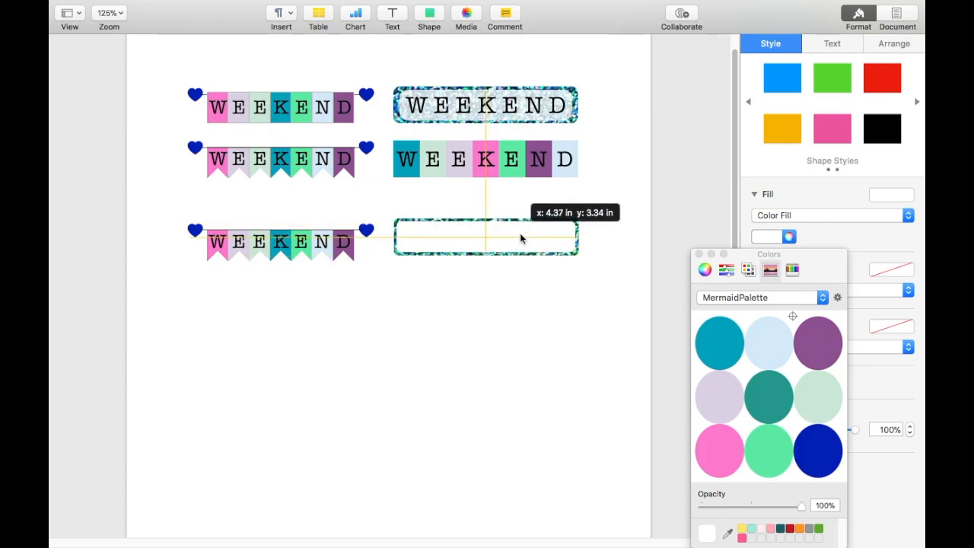
- Finish centering the white rectangle over the glitter rectangle and set its opacity to 80%
{"action": "left_click_drag", "start_coordinate": [520, 238], "coordinate": [520, 238]}
{"action": "left_click", "coordinate": [515, 308]}
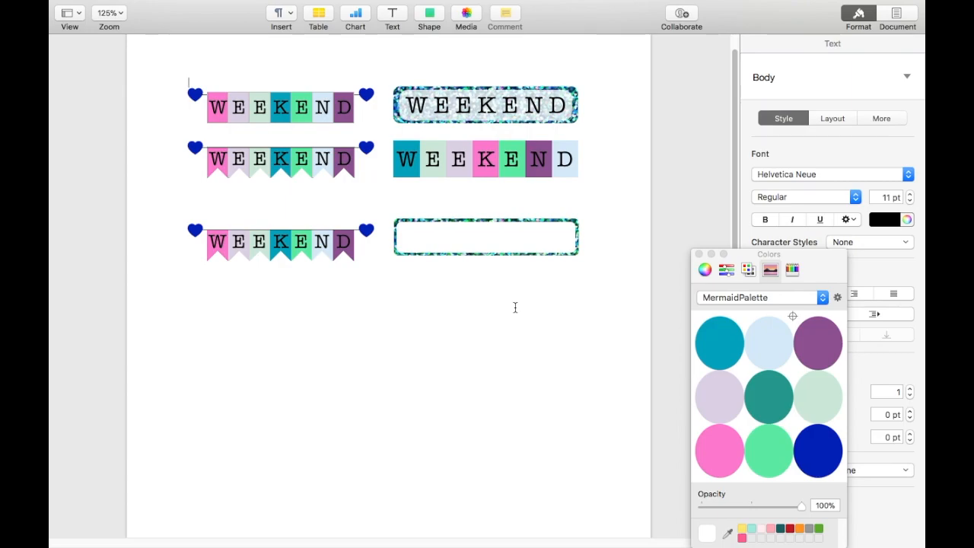
{"action": "left_click", "coordinate": [521, 242]}
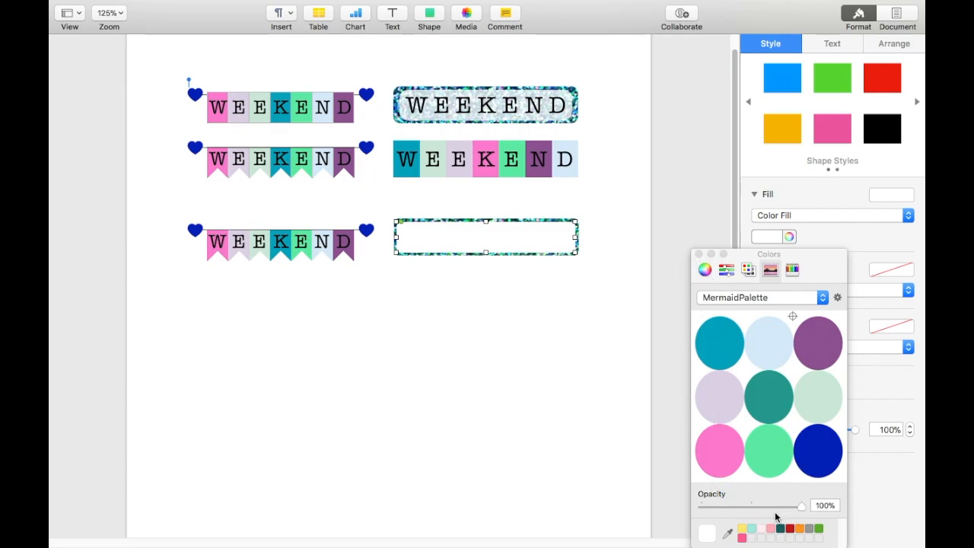
{"action": "left_click", "coordinate": [699, 254]}
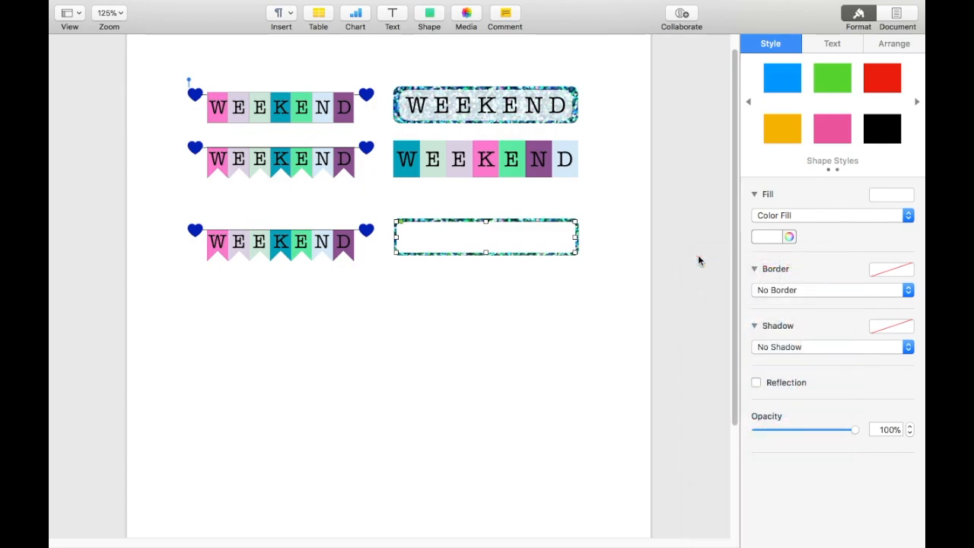
{"action": "left_click", "coordinate": [885, 432]}
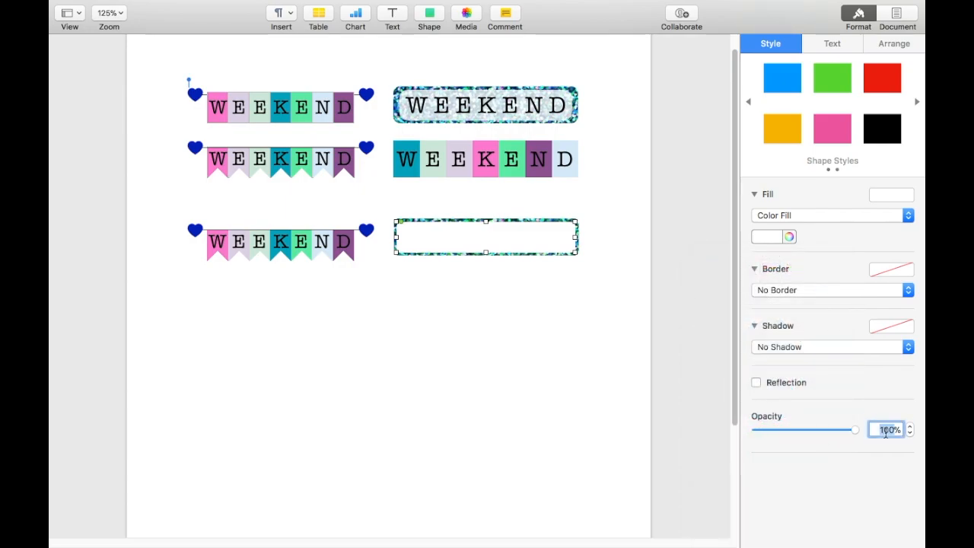
{"action": "type", "text": "80"}
{"action": "key", "text": "Return"}
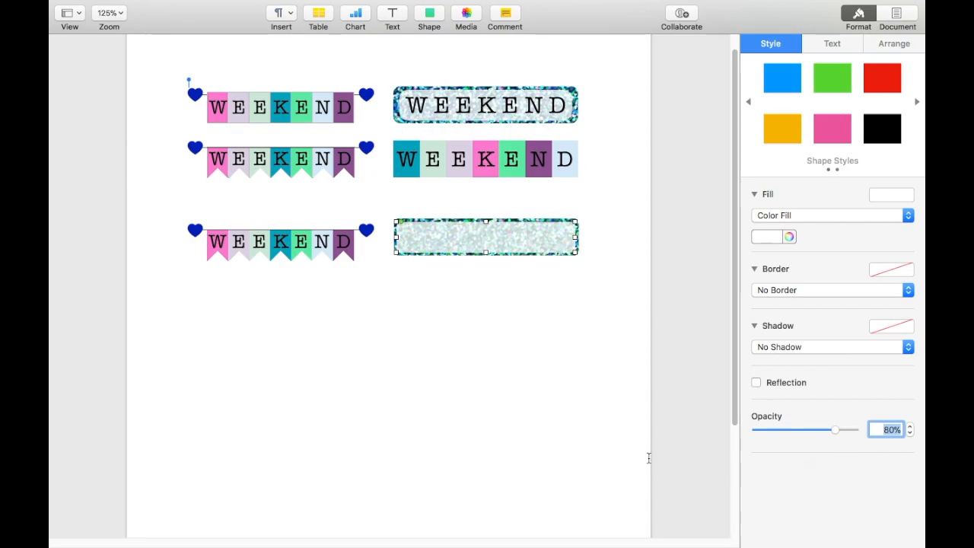
{"action": "left_click", "coordinate": [566, 410]}
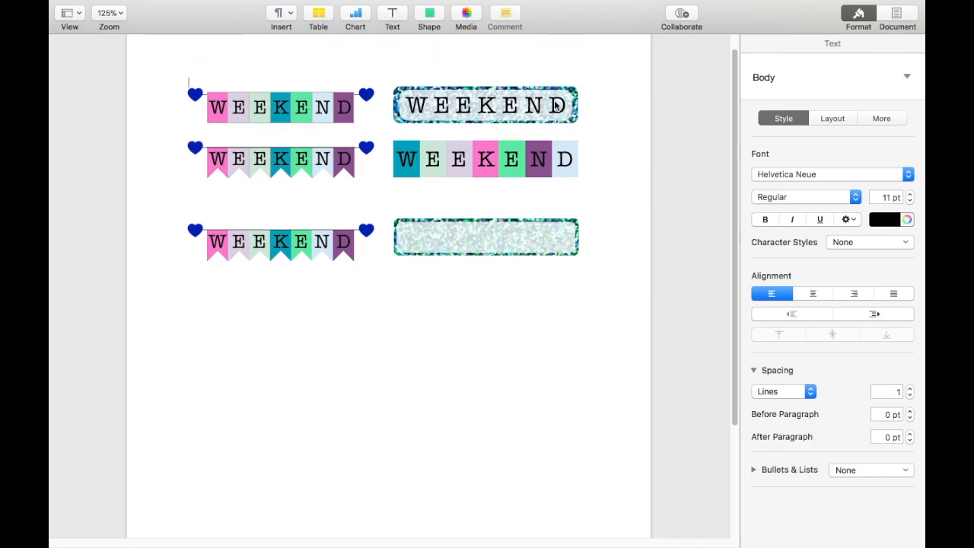
- Insert a text box, place it in the blank area below the stickers and set its text wrap to None
{"action": "left_click", "coordinate": [393, 17]}
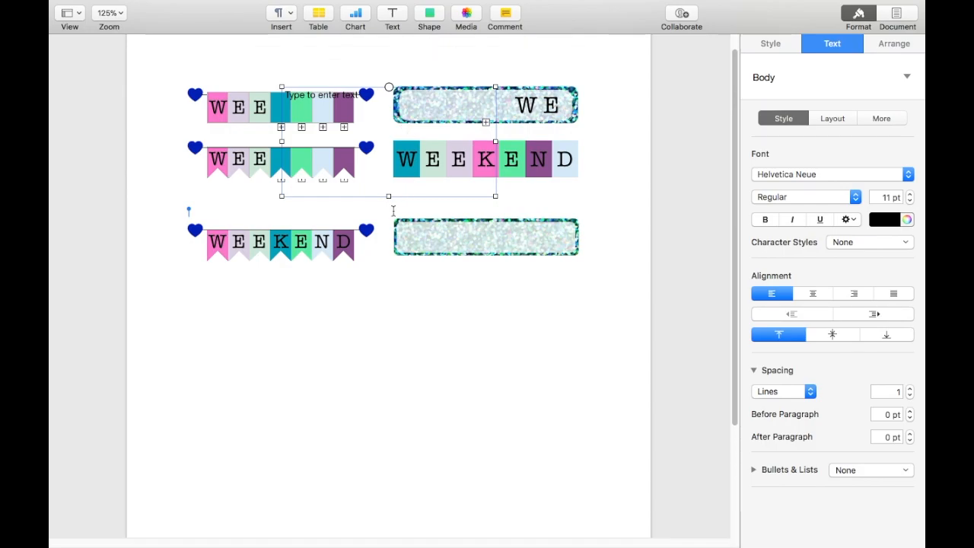
{"action": "left_click_drag", "start_coordinate": [381, 186], "coordinate": [437, 395]}
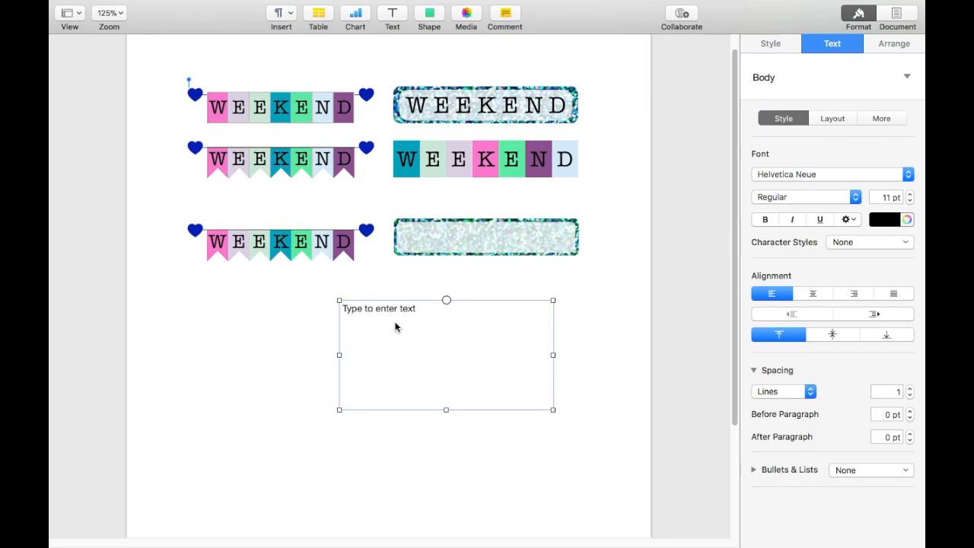
{"action": "left_click", "coordinate": [904, 44]}
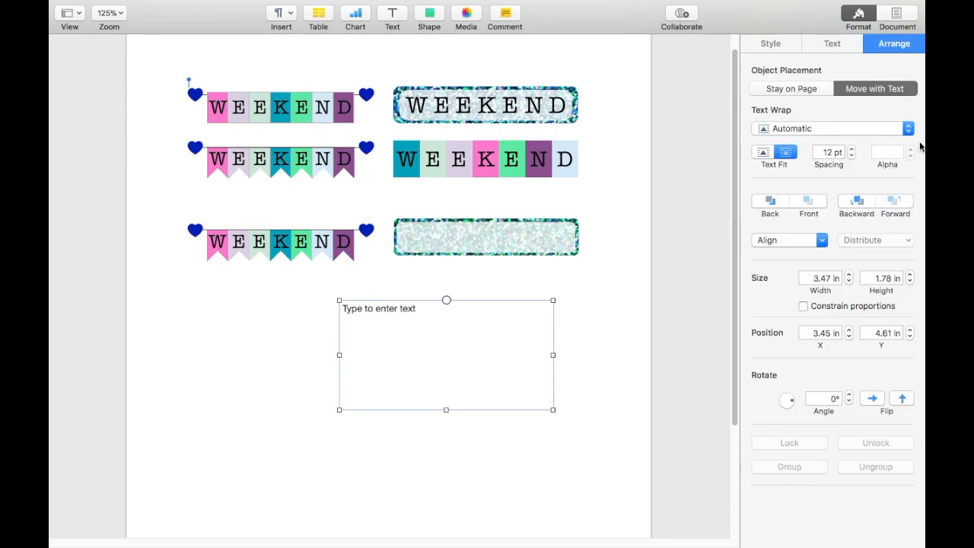
{"action": "left_click", "coordinate": [908, 129]}
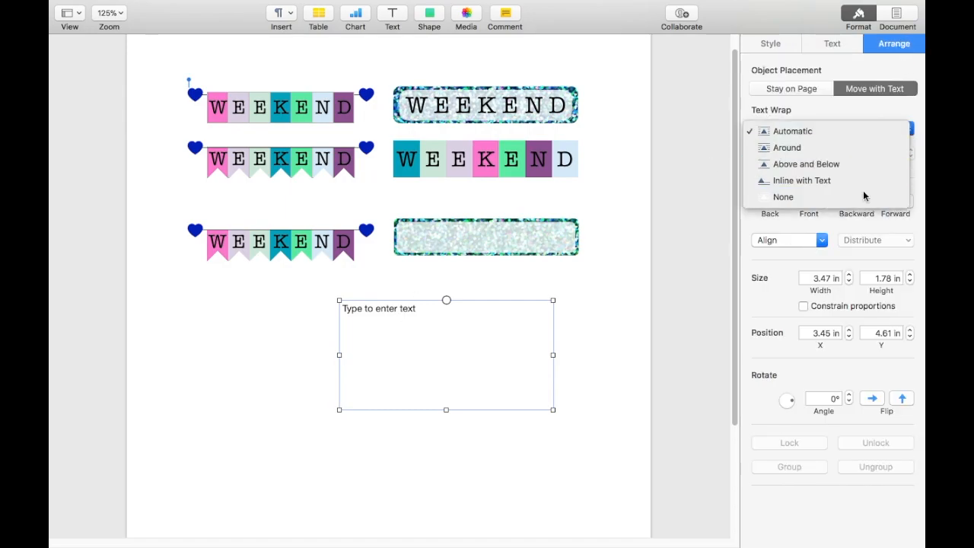
{"action": "left_click", "coordinate": [863, 194]}
- Replace the placeholder text in the new text box with WEEKEND
{"action": "left_click", "coordinate": [426, 321]}
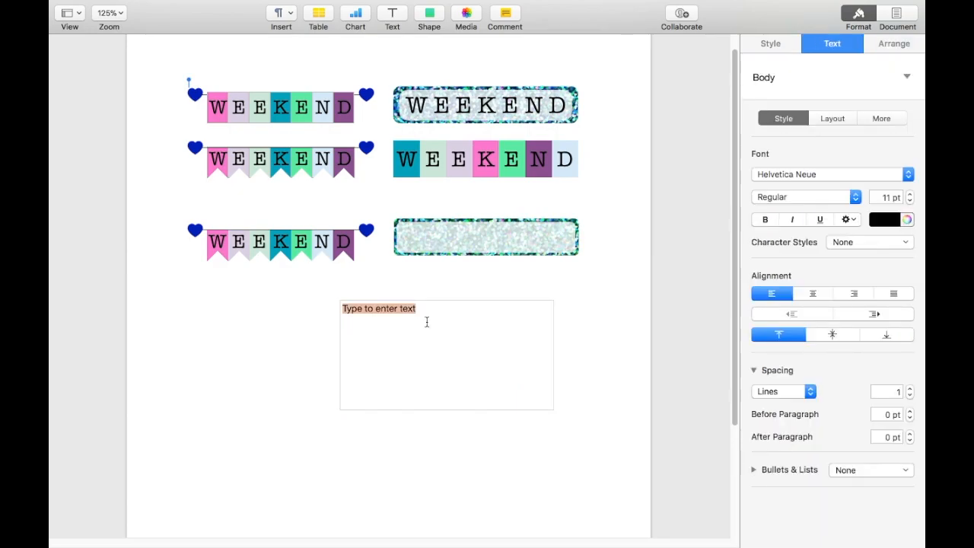
{"action": "type", "text": "WEEKEND"}
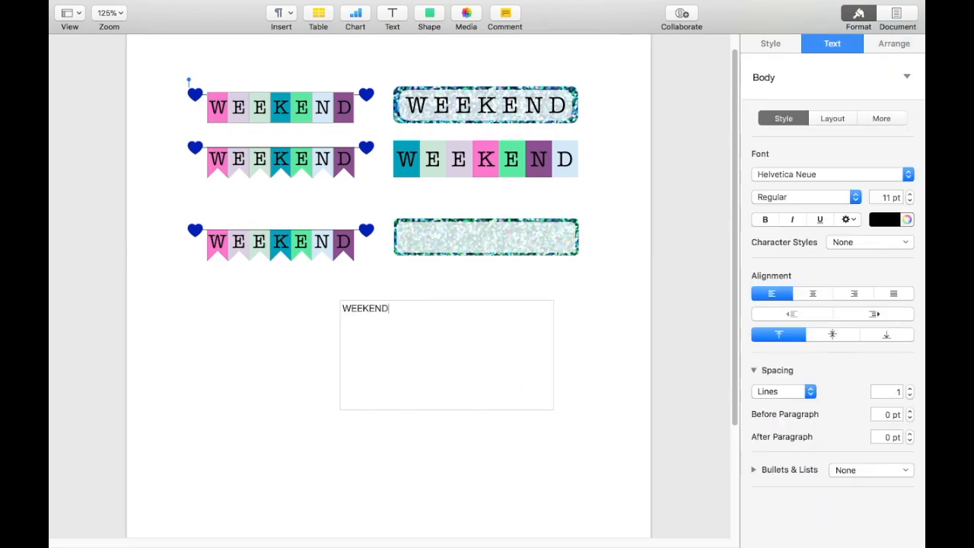
{"action": "left_click", "coordinate": [356, 436]}
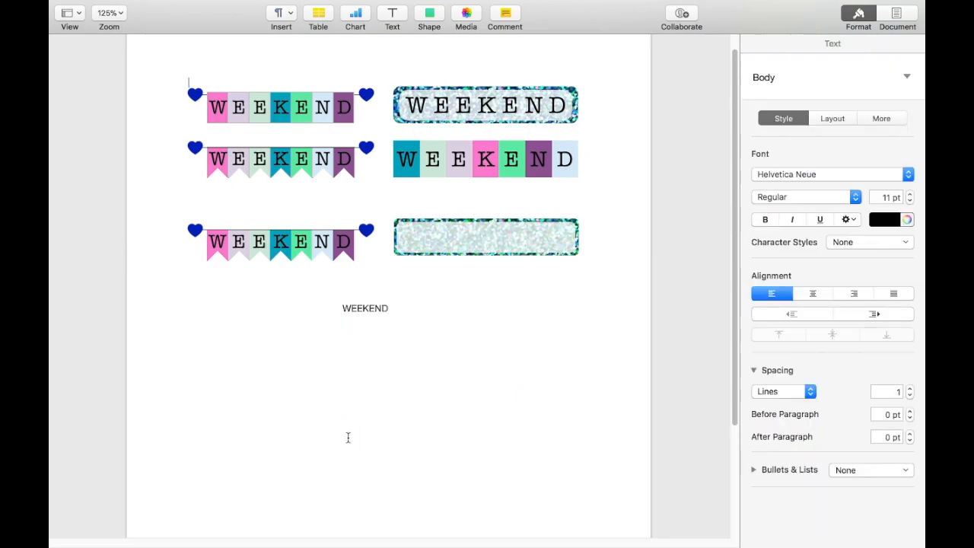
- Format the new WEEKEND text in American Typewriter at 22 pt
{"action": "left_click", "coordinate": [387, 312]}
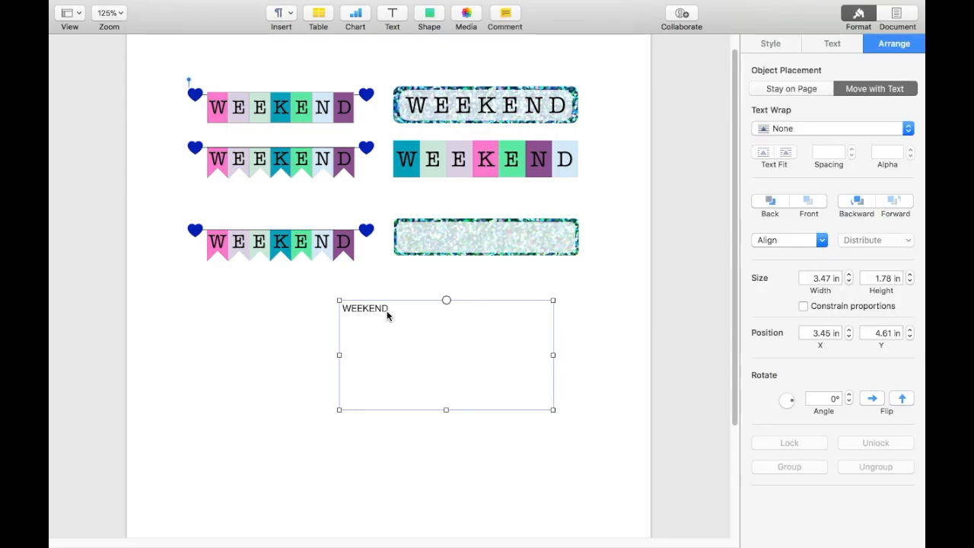
{"action": "left_click", "coordinate": [834, 44]}
{"action": "left_click", "coordinate": [906, 174]}
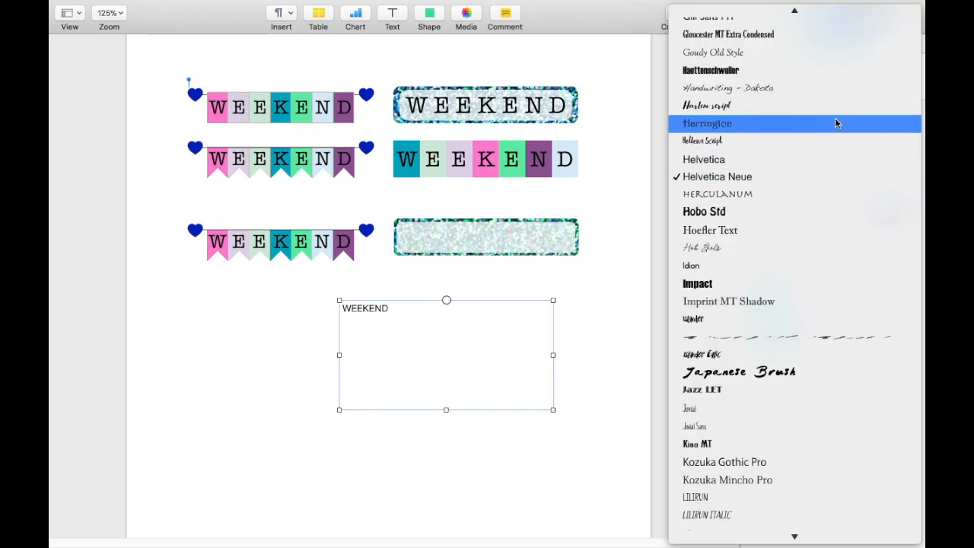
{"action": "scroll", "coordinate": [807, 122], "scroll_direction": "up", "scroll_amount": 10}
{"action": "left_click", "coordinate": [796, 16]}
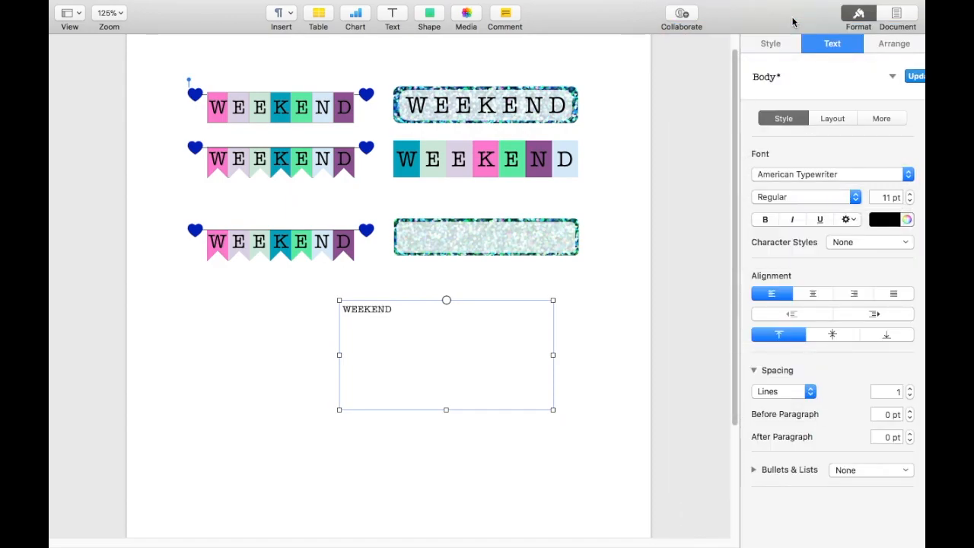
{"action": "left_click", "coordinate": [910, 194]}
{"action": "left_click_drag", "start_coordinate": [910, 194], "coordinate": [910, 194]}
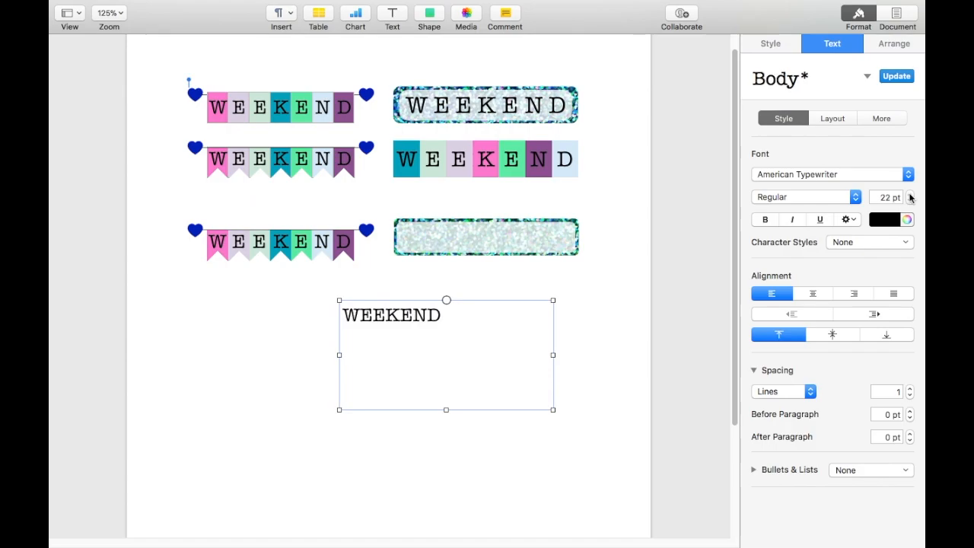
- Reduce the height of the WEEKEND text box and place it over the new glitter label
{"action": "left_click_drag", "start_coordinate": [552, 411], "coordinate": [559, 333]}
{"action": "left_click", "coordinate": [413, 332]}
{"action": "left_click_drag", "start_coordinate": [413, 313], "coordinate": [507, 237]}
{"action": "left_click", "coordinate": [499, 296]}
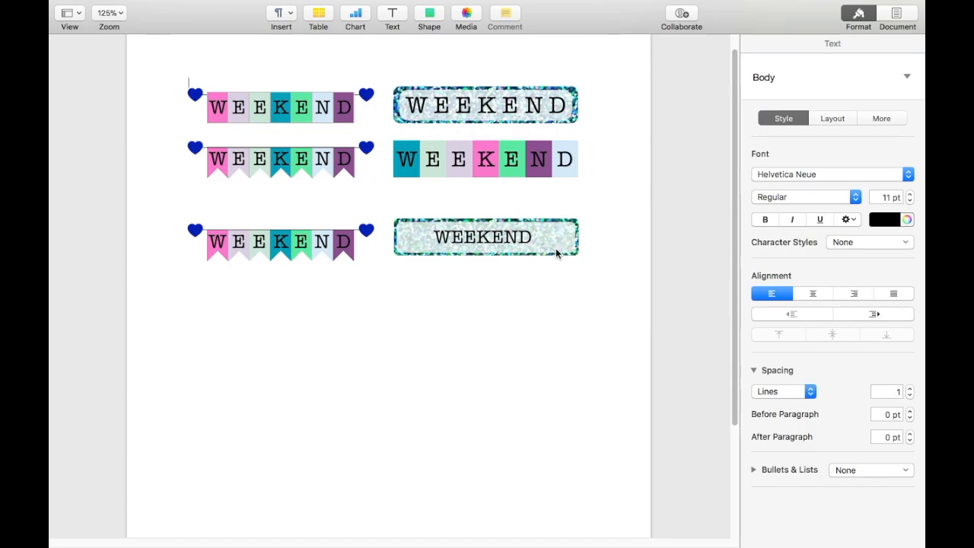
- Make the label's text box slightly taller and increase its font size to 32 pt
{"action": "left_click", "coordinate": [491, 239]}
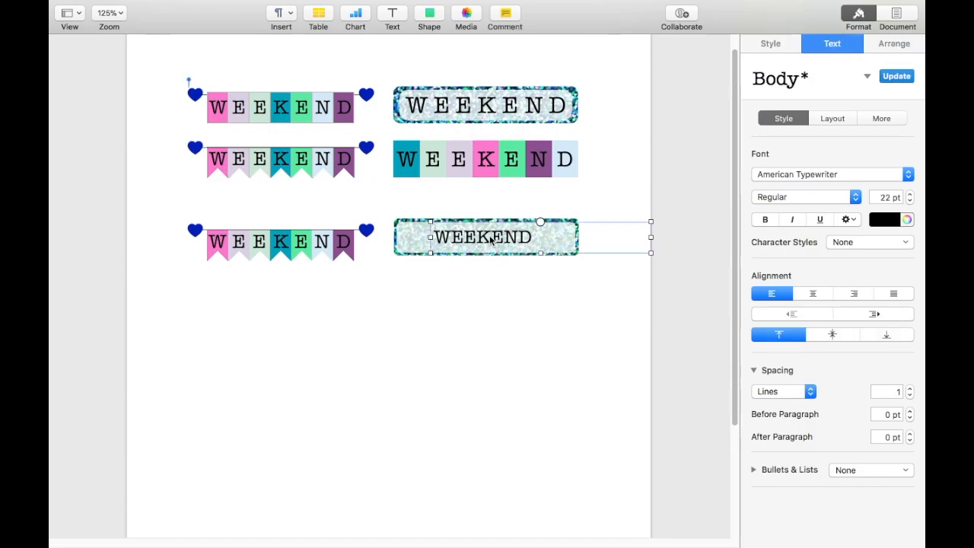
{"action": "left_click_drag", "start_coordinate": [539, 252], "coordinate": [540, 257]}
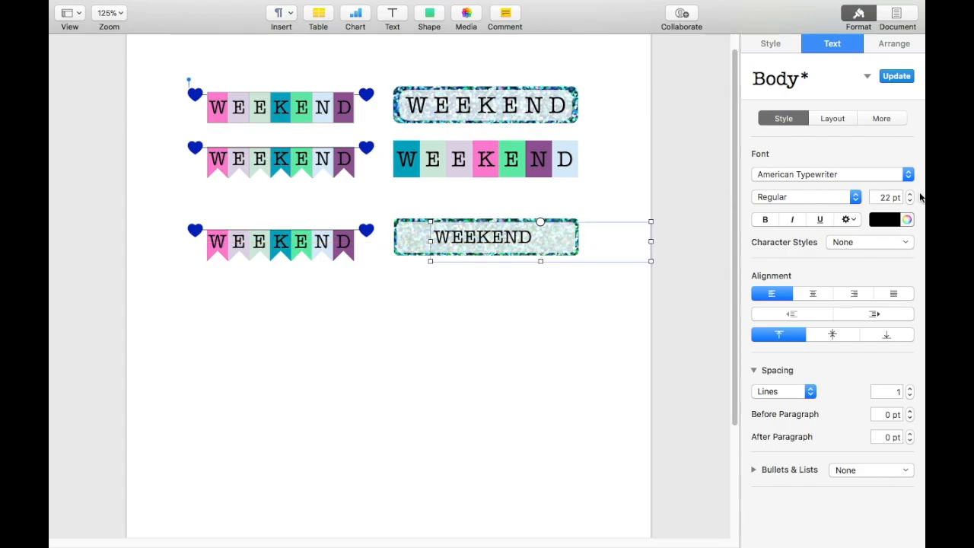
{"action": "left_click", "coordinate": [909, 194]}
{"action": "left_click", "coordinate": [909, 194]}
{"action": "left_click", "coordinate": [910, 194]}
{"action": "left_click", "coordinate": [909, 194]}
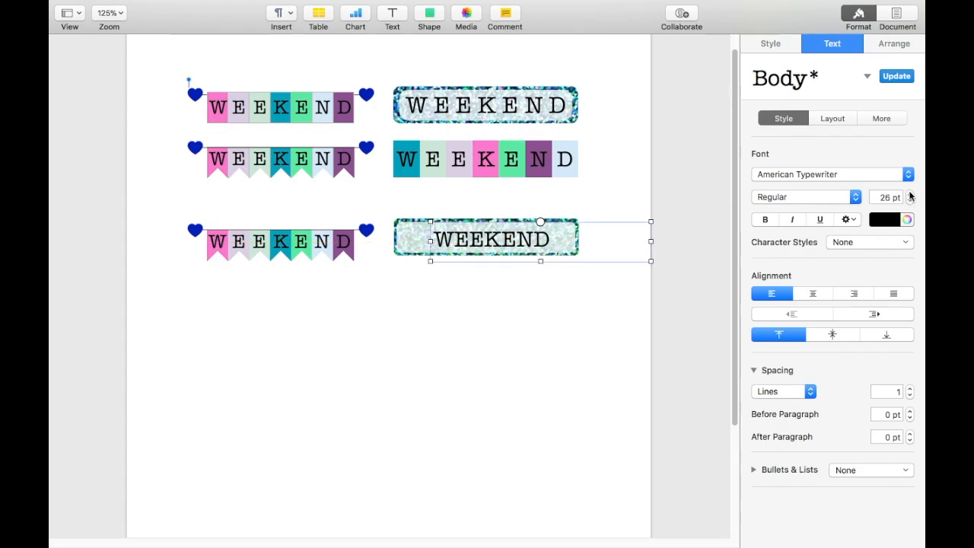
{"action": "left_click", "coordinate": [910, 194]}
{"action": "left_click", "coordinate": [909, 194]}
{"action": "left_click", "coordinate": [909, 194]}
{"action": "left_click", "coordinate": [910, 194]}
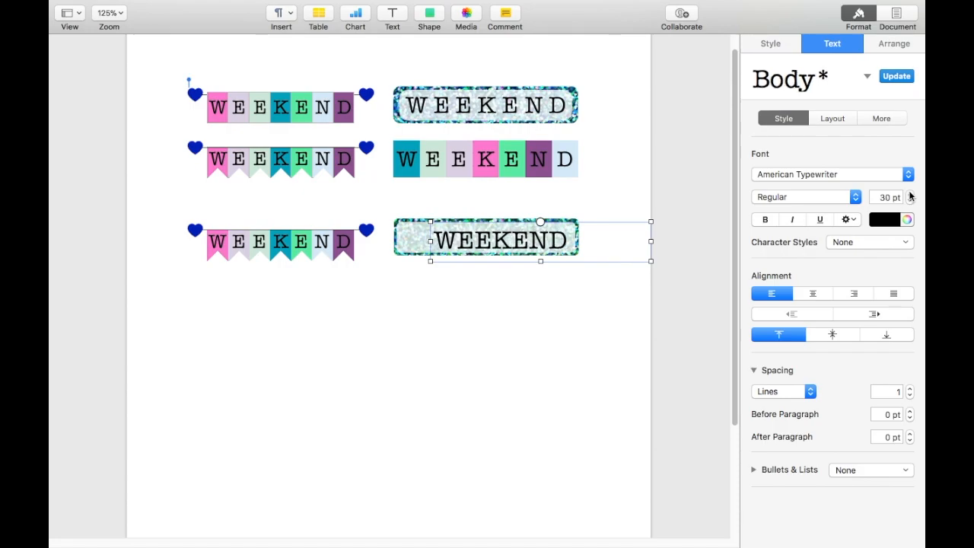
{"action": "left_click", "coordinate": [909, 194]}
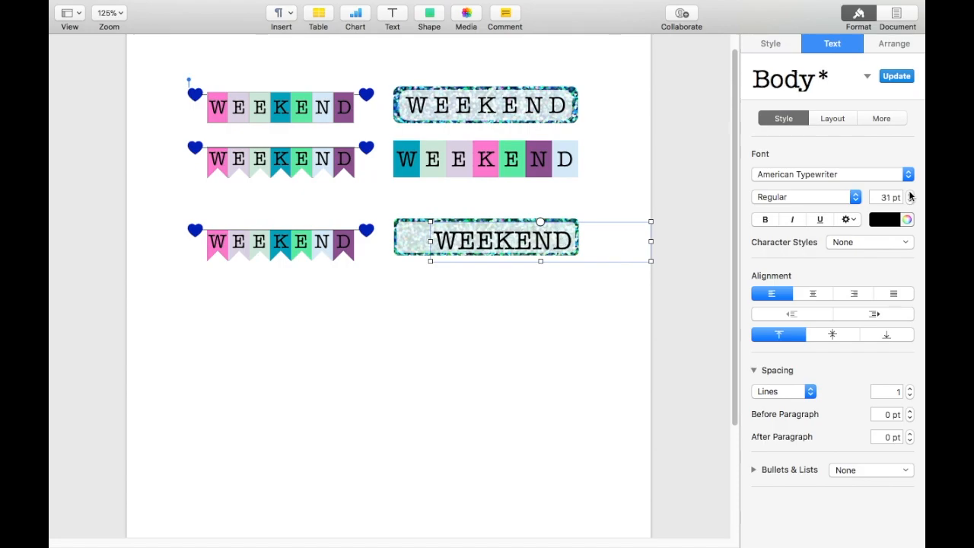
{"action": "left_click", "coordinate": [910, 194]}
{"action": "left_click", "coordinate": [662, 375]}
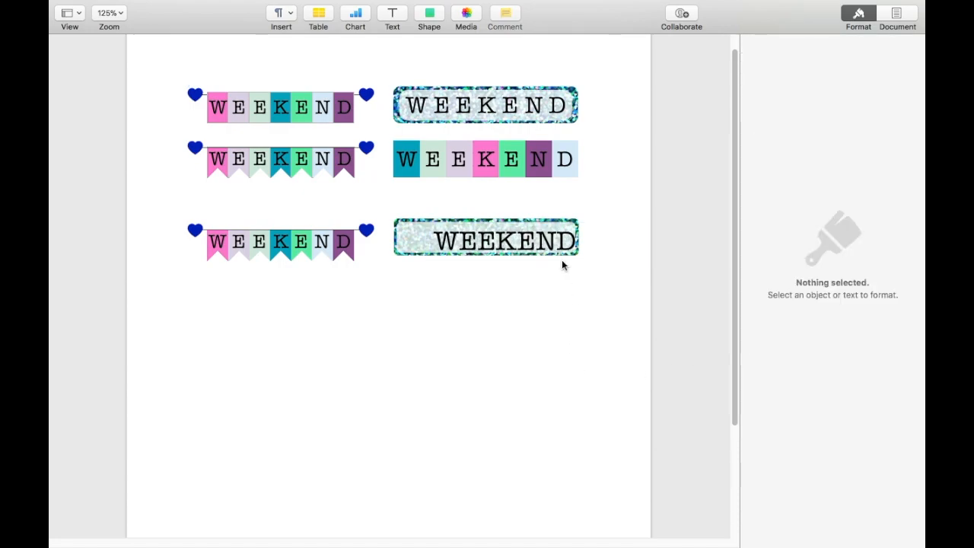
- Move the enlarged WEEKEND text so the word is centered on the glitter label
{"action": "left_click_drag", "start_coordinate": [555, 245], "coordinate": [535, 242]}
{"action": "key", "text": "Left"}
{"action": "key", "text": "Left"}
{"action": "key", "text": "Left"}
{"action": "key", "text": "Left"}
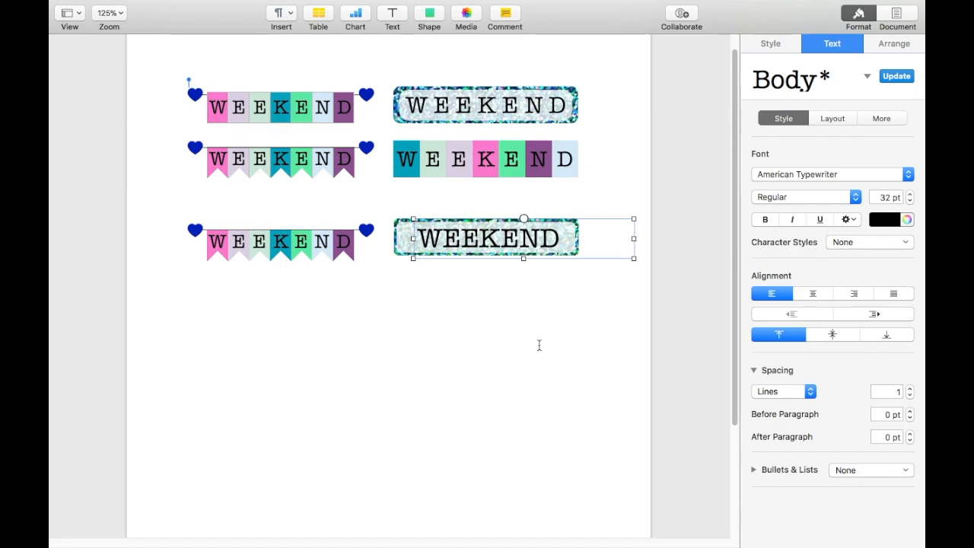
{"action": "left_click", "coordinate": [538, 345]}
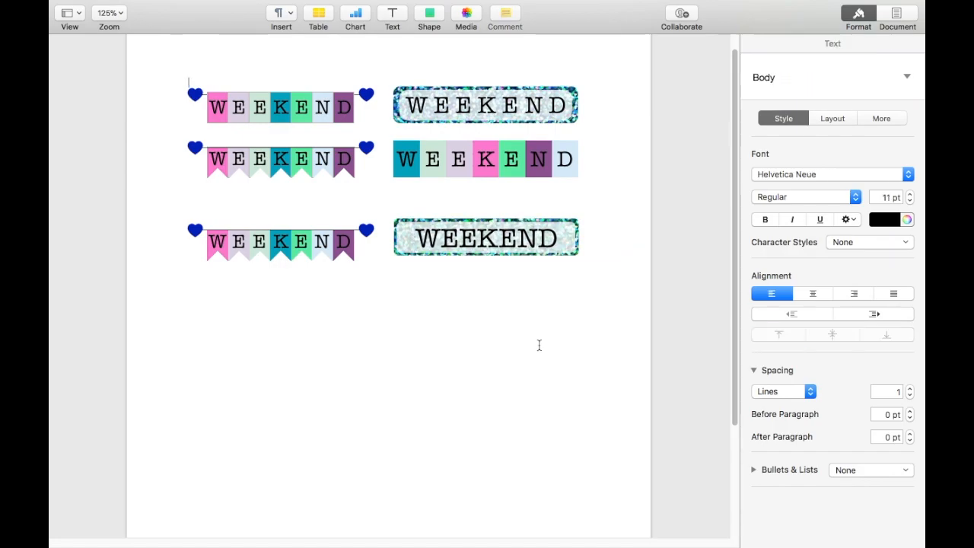
- Insert a space between each pair of letters in the WEEKEND text on the new label
{"action": "left_click", "coordinate": [441, 242]}
{"action": "left_click", "coordinate": [442, 239]}
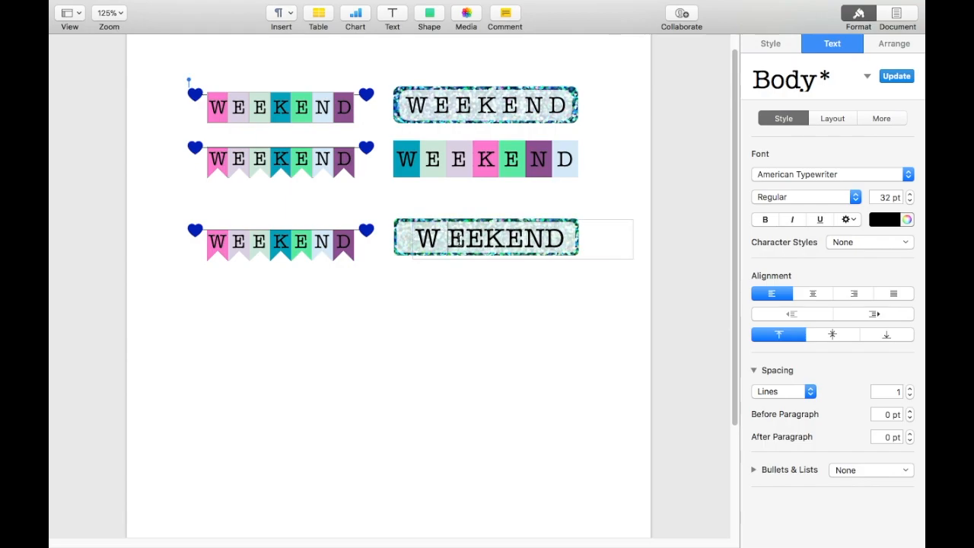
{"action": "key", "text": "Right"}
{"action": "key", "text": "Right"}
{"action": "key", "text": "Right"}
{"action": "key", "text": "Right"}
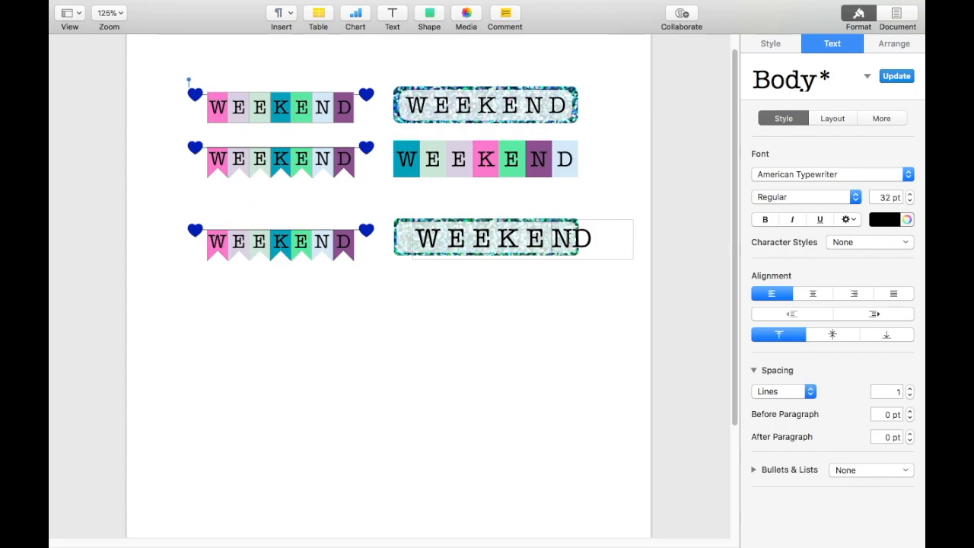
{"action": "key", "text": "Right"}
{"action": "left_click", "coordinate": [550, 286]}
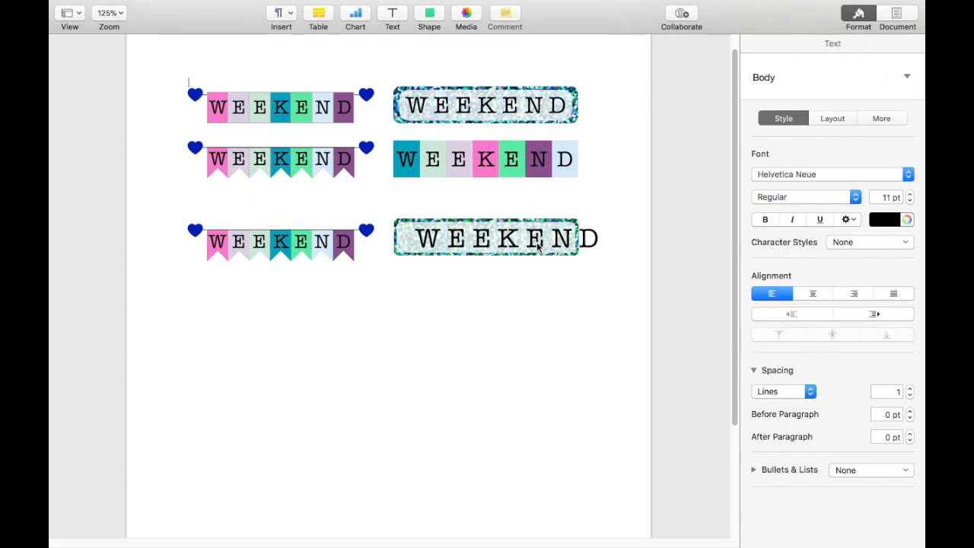
- Reduce the spaced WEEKEND text to 31 pt and reposition it to fit centered within the glitter label
{"action": "left_click_drag", "start_coordinate": [536, 242], "coordinate": [519, 242]}
{"action": "left_click", "coordinate": [539, 298]}
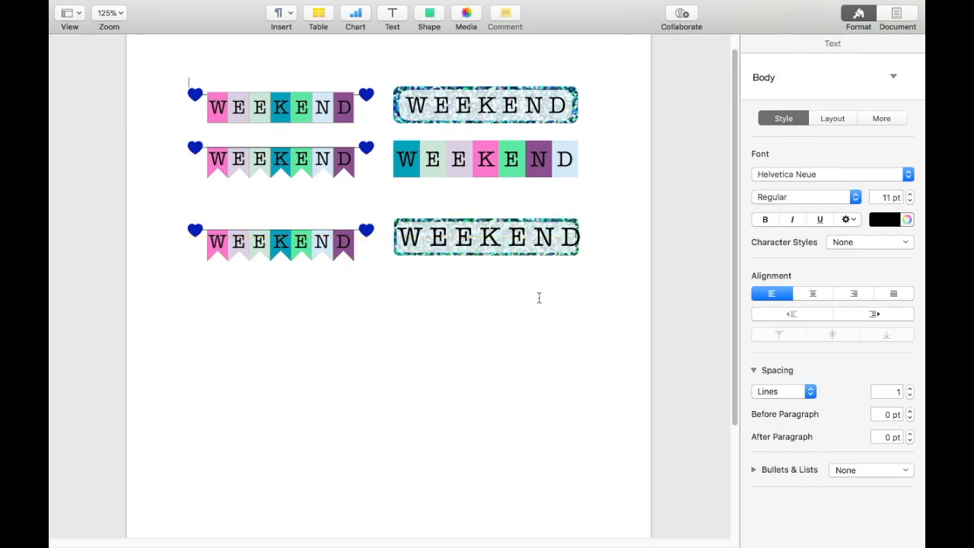
{"action": "left_click", "coordinate": [547, 240]}
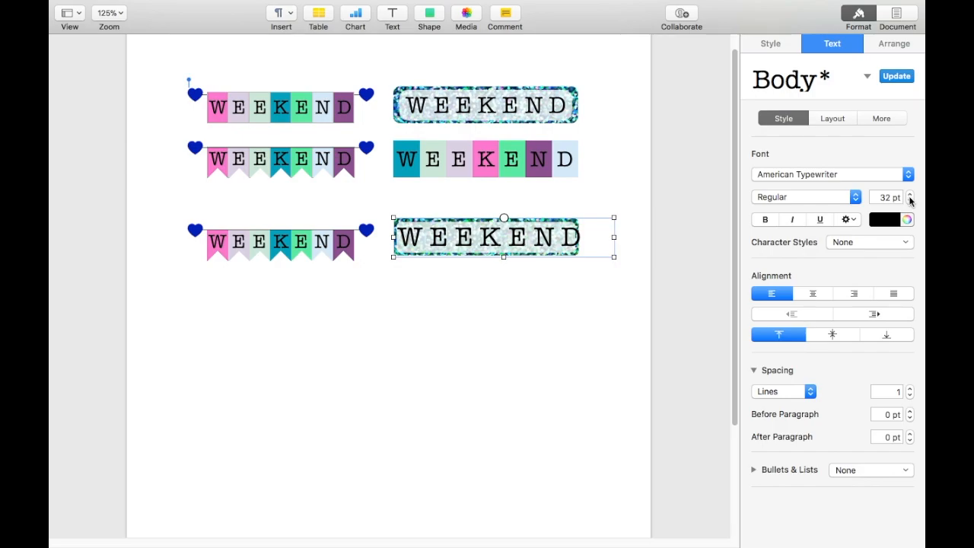
{"action": "left_click", "coordinate": [910, 201]}
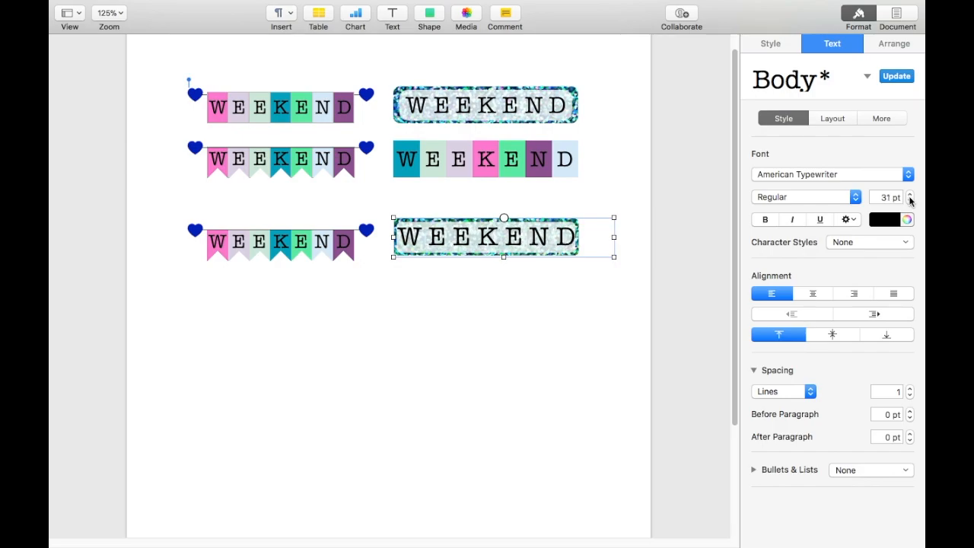
{"action": "left_click", "coordinate": [518, 314]}
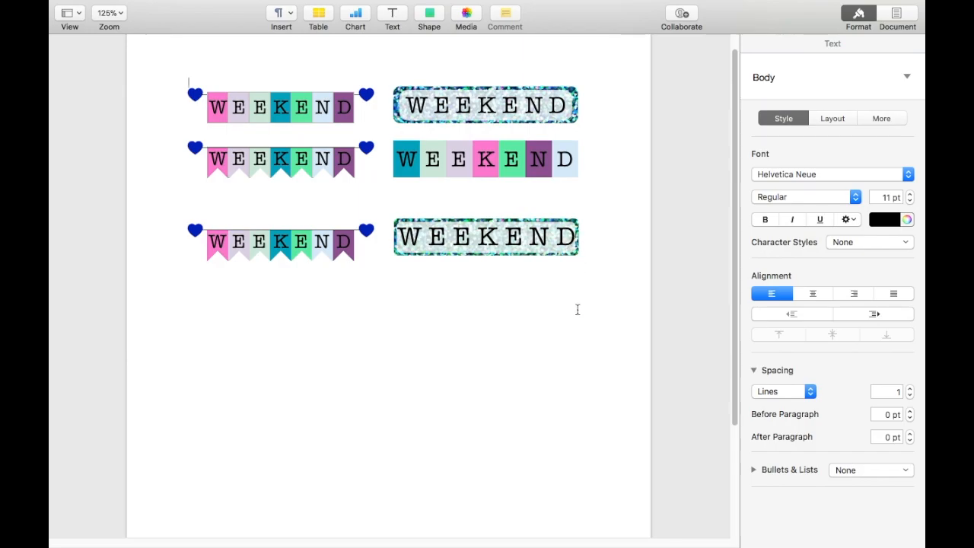
{"action": "left_click", "coordinate": [493, 240]}
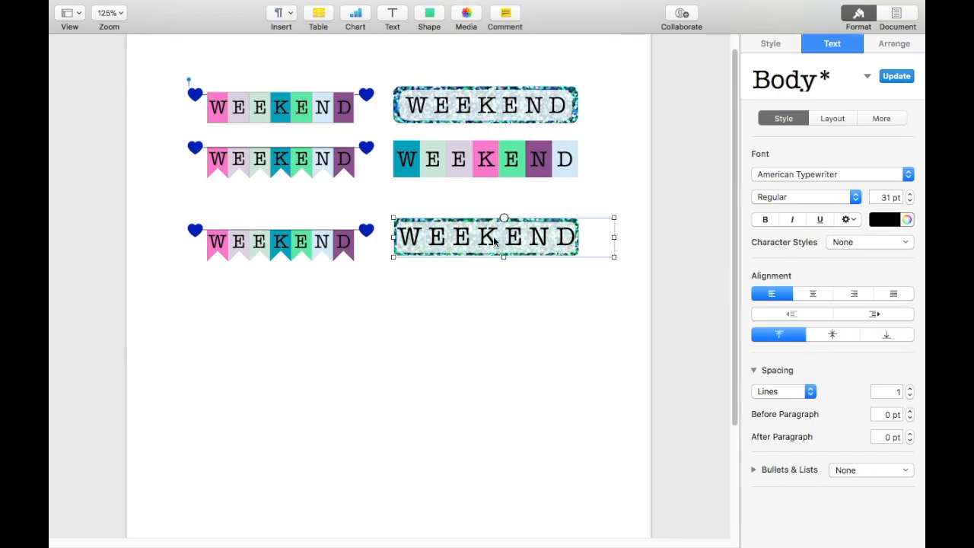
{"action": "key", "text": "Down"}
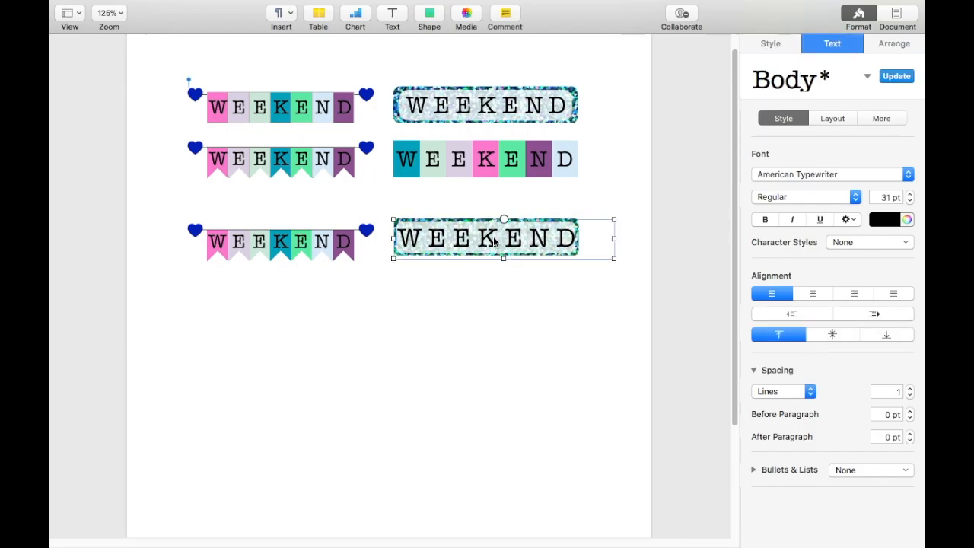
- Deselect the finished WEEKEND label text and switch to the open Pages Tutorial Workshop document with nothing selected
{"action": "left_click", "coordinate": [466, 299]}
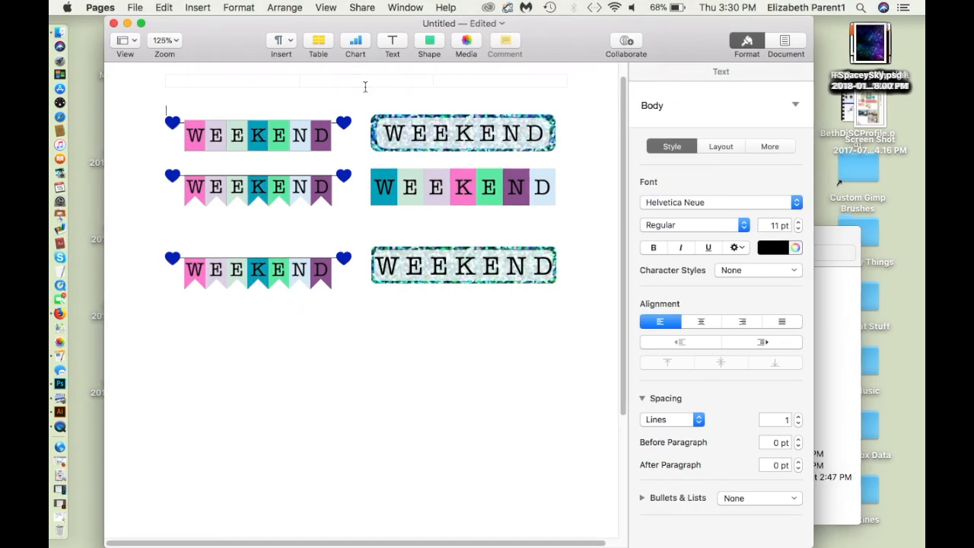
{"action": "key", "text": "ctrl+Down"}
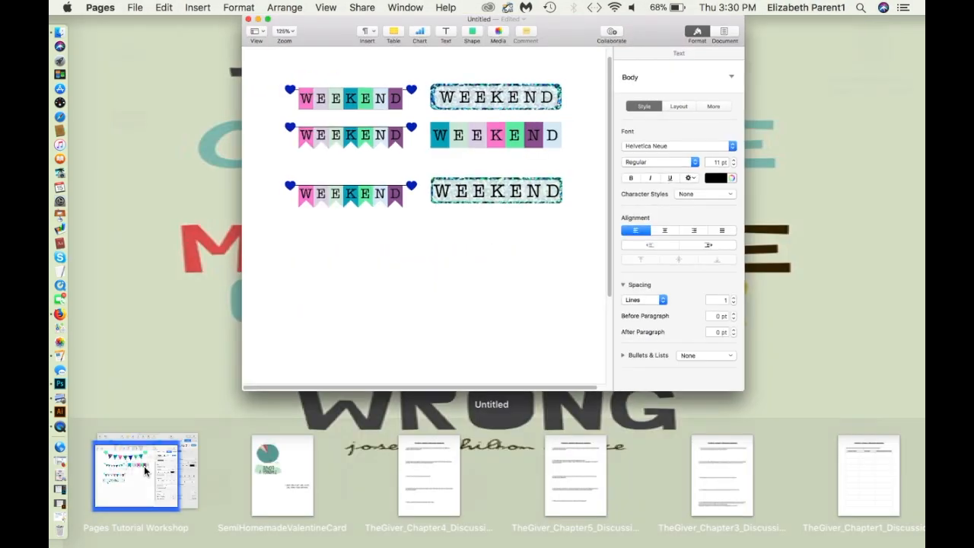
{"action": "left_click", "coordinate": [144, 469]}
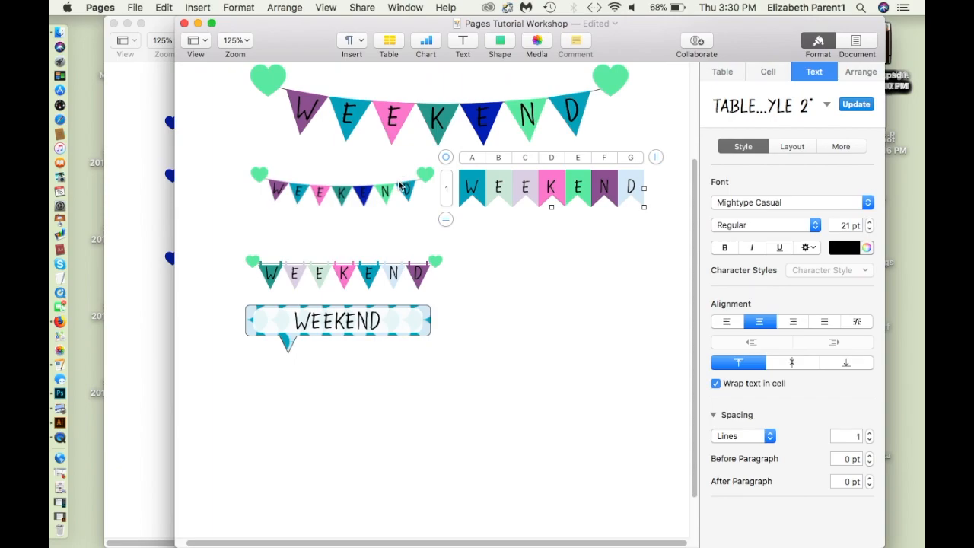
{"action": "left_click", "coordinate": [512, 361]}
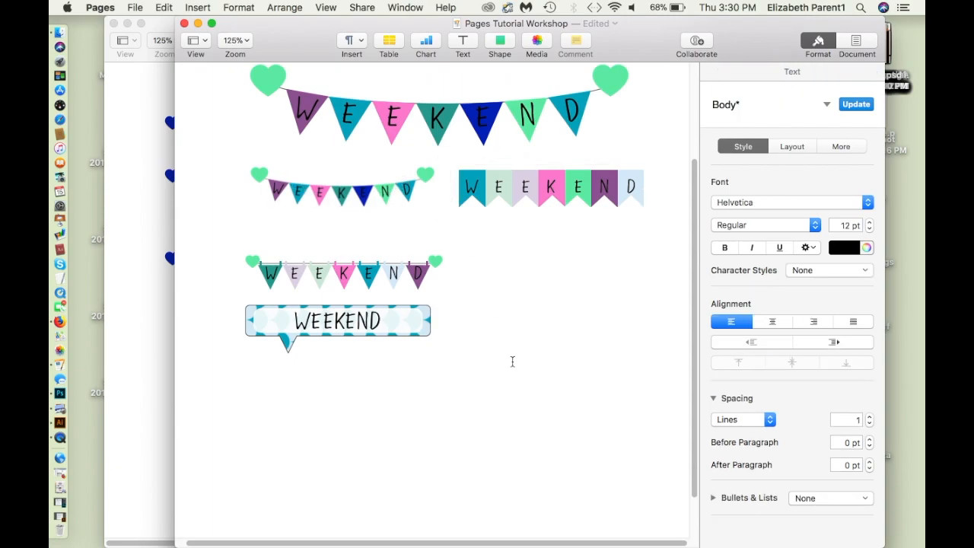
- Examine the WEEKEND pennant banners and speech-bubble label at 300% zoom, and return to the untitled sticker document
{"action": "left_click", "coordinate": [242, 40]}
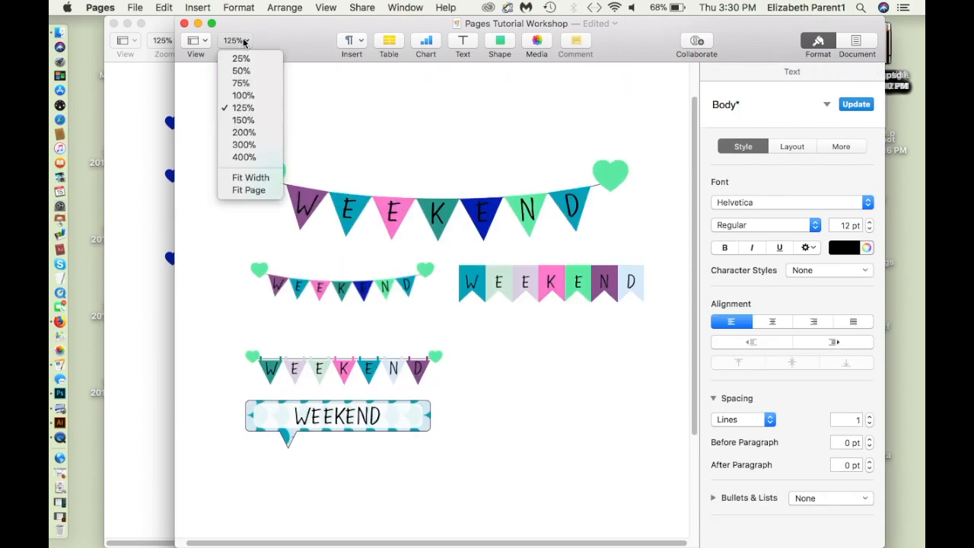
{"action": "left_click", "coordinate": [243, 144]}
{"action": "scroll", "coordinate": [400, 378], "scroll_direction": "down", "scroll_amount": 10}
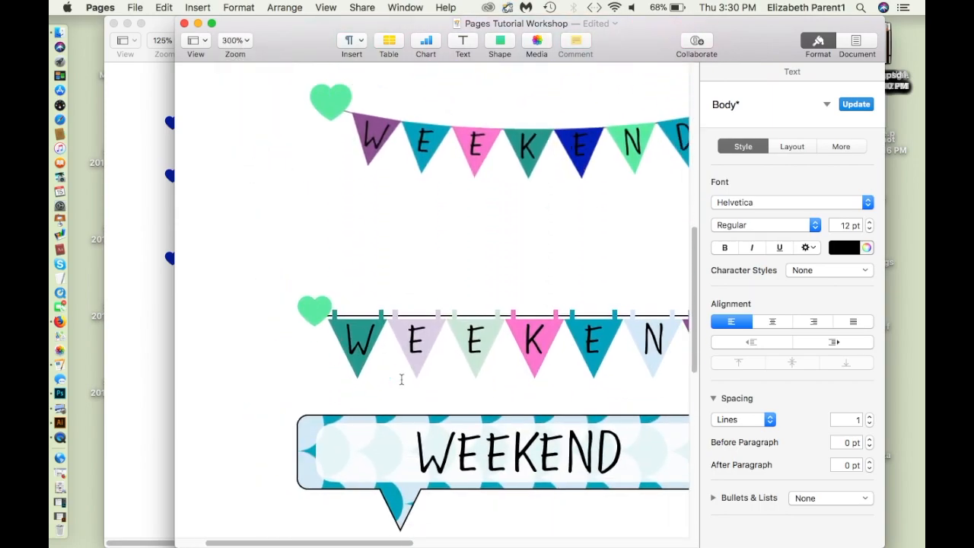
{"action": "scroll", "coordinate": [400, 378], "scroll_direction": "right", "scroll_amount": 5}
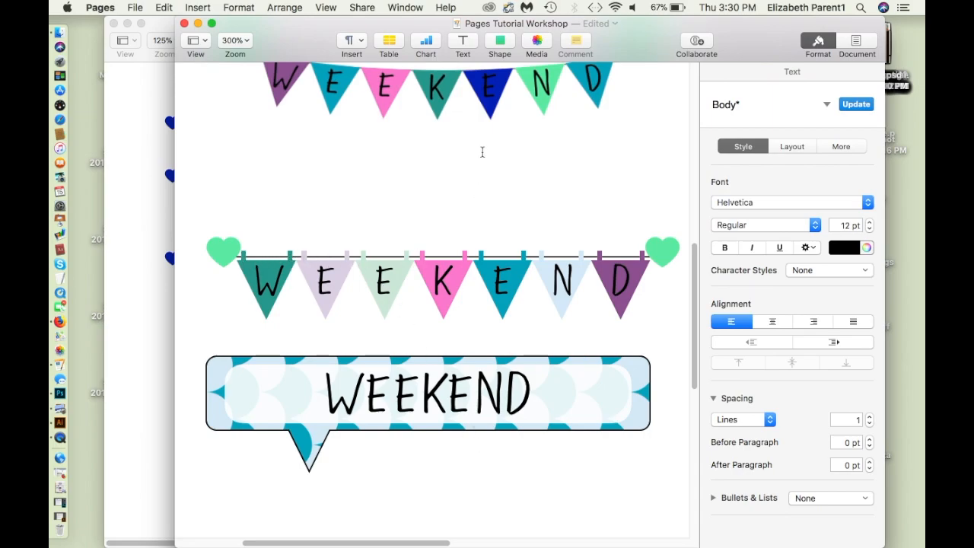
{"action": "left_click", "coordinate": [137, 310]}
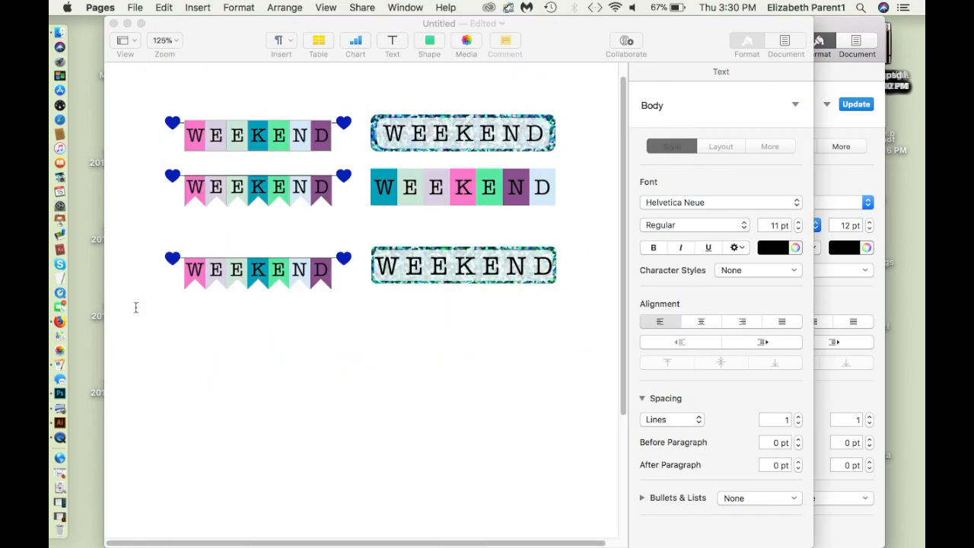